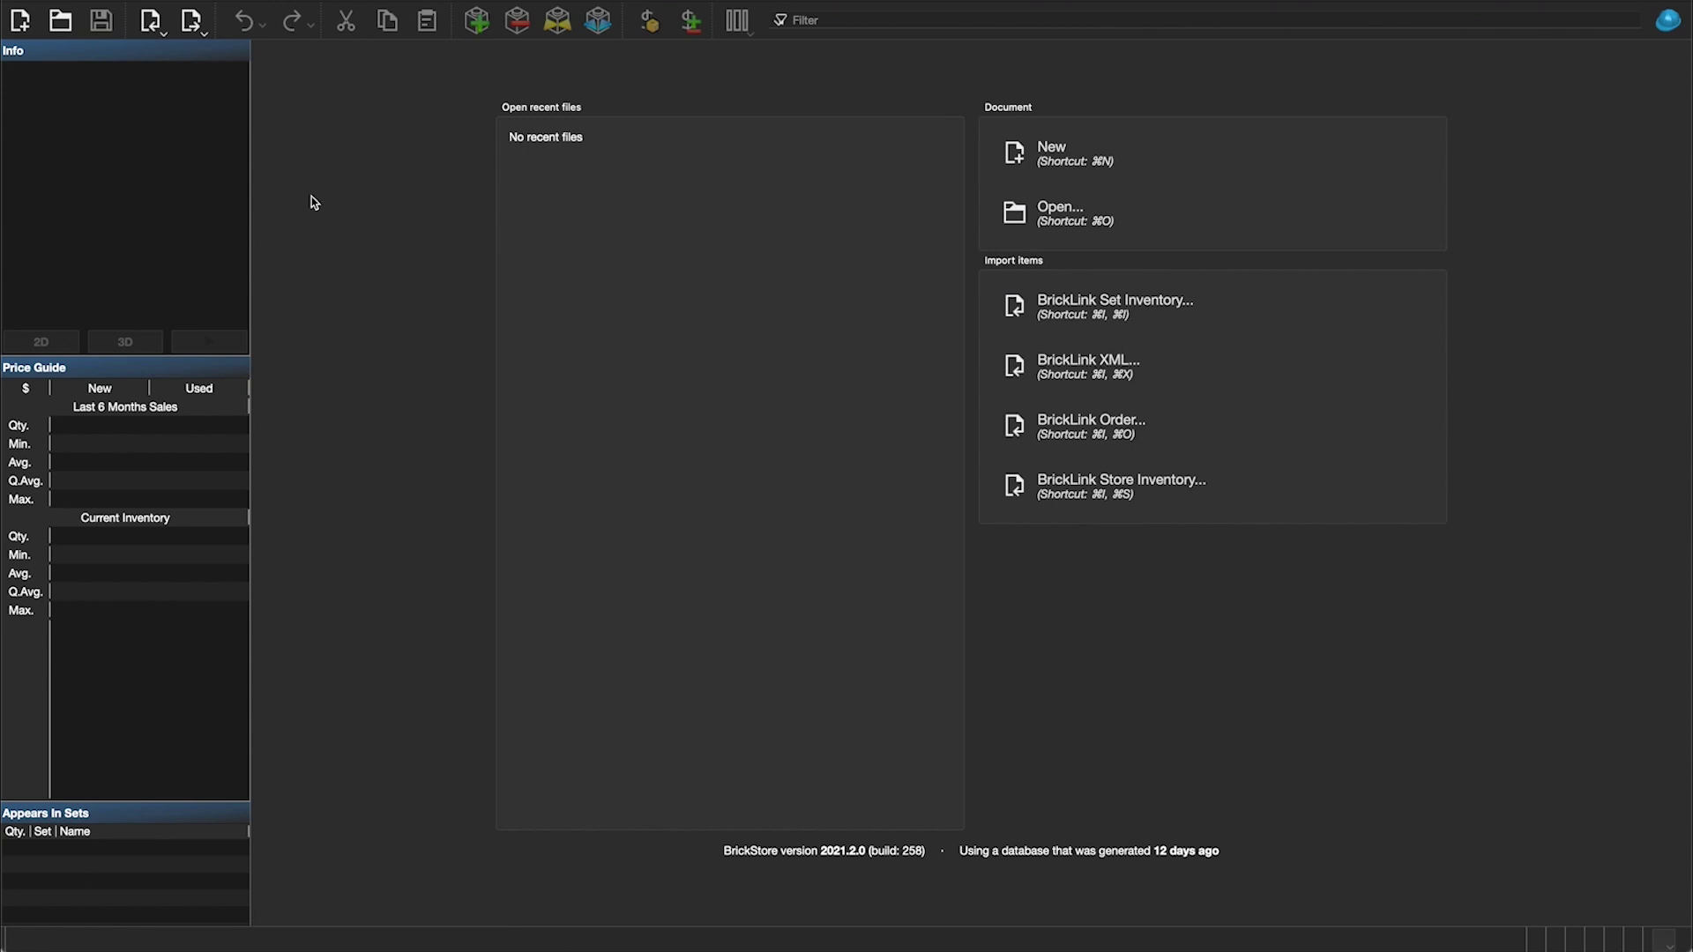
Step: Create a new document and find set 11011-1 Bricks and Animals among the catalog's Set items for adding
{"action": "left_click", "coordinate": [21, 21]}
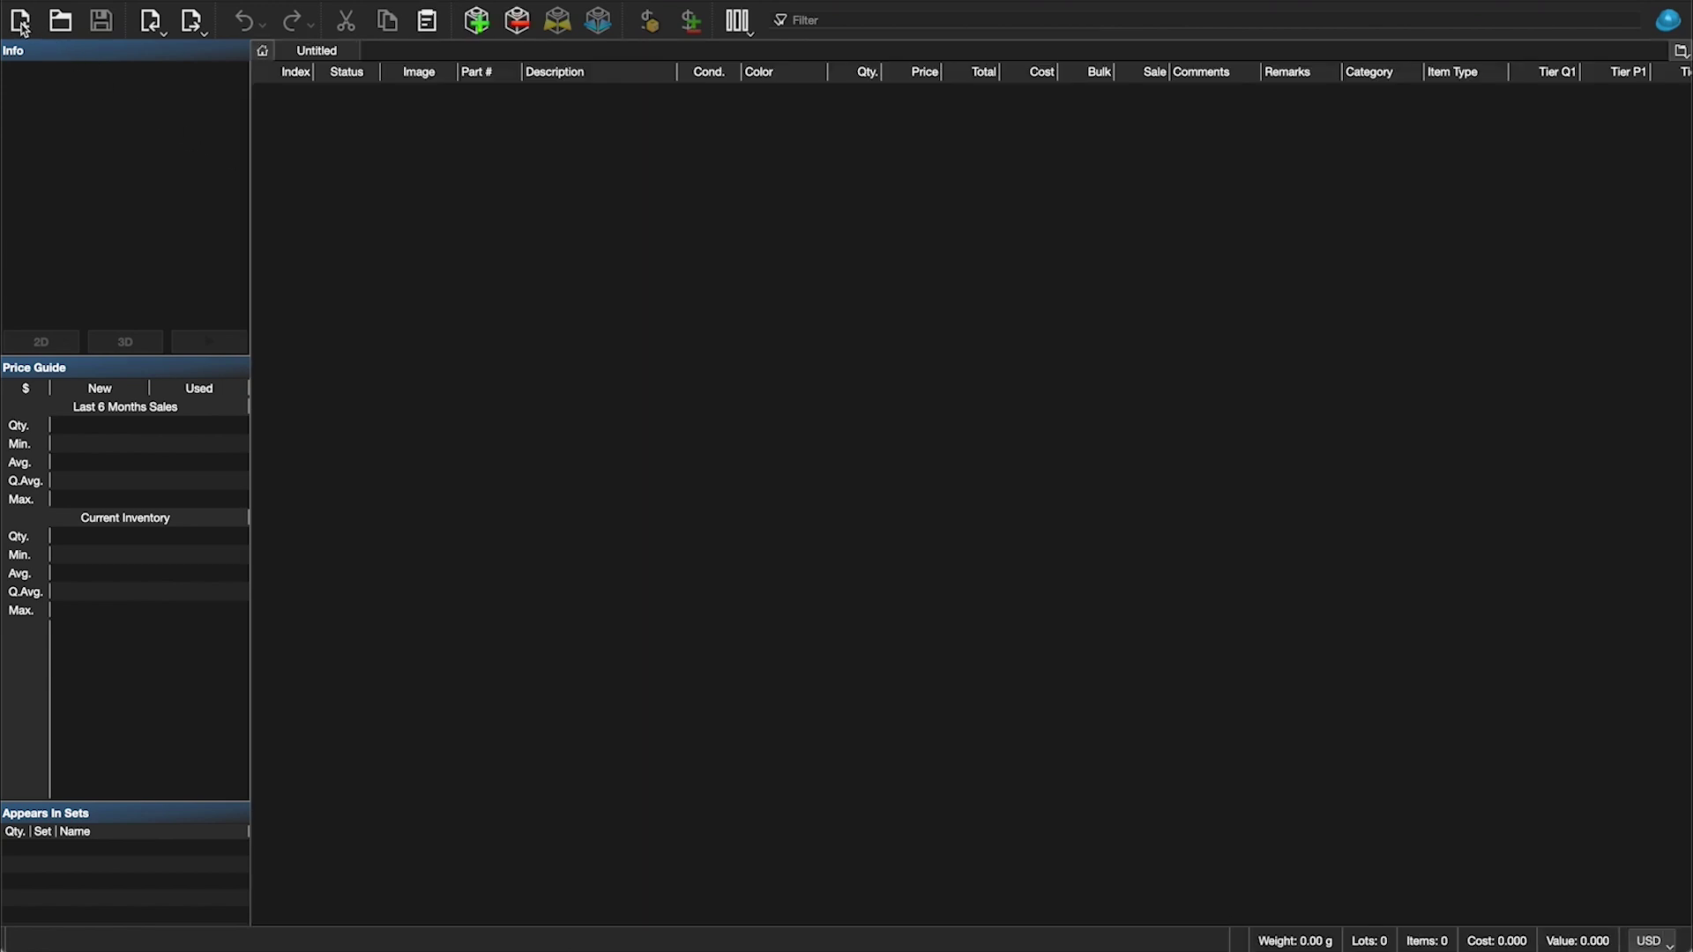
{"action": "left_click", "coordinate": [479, 22]}
{"action": "left_click", "coordinate": [616, 257]}
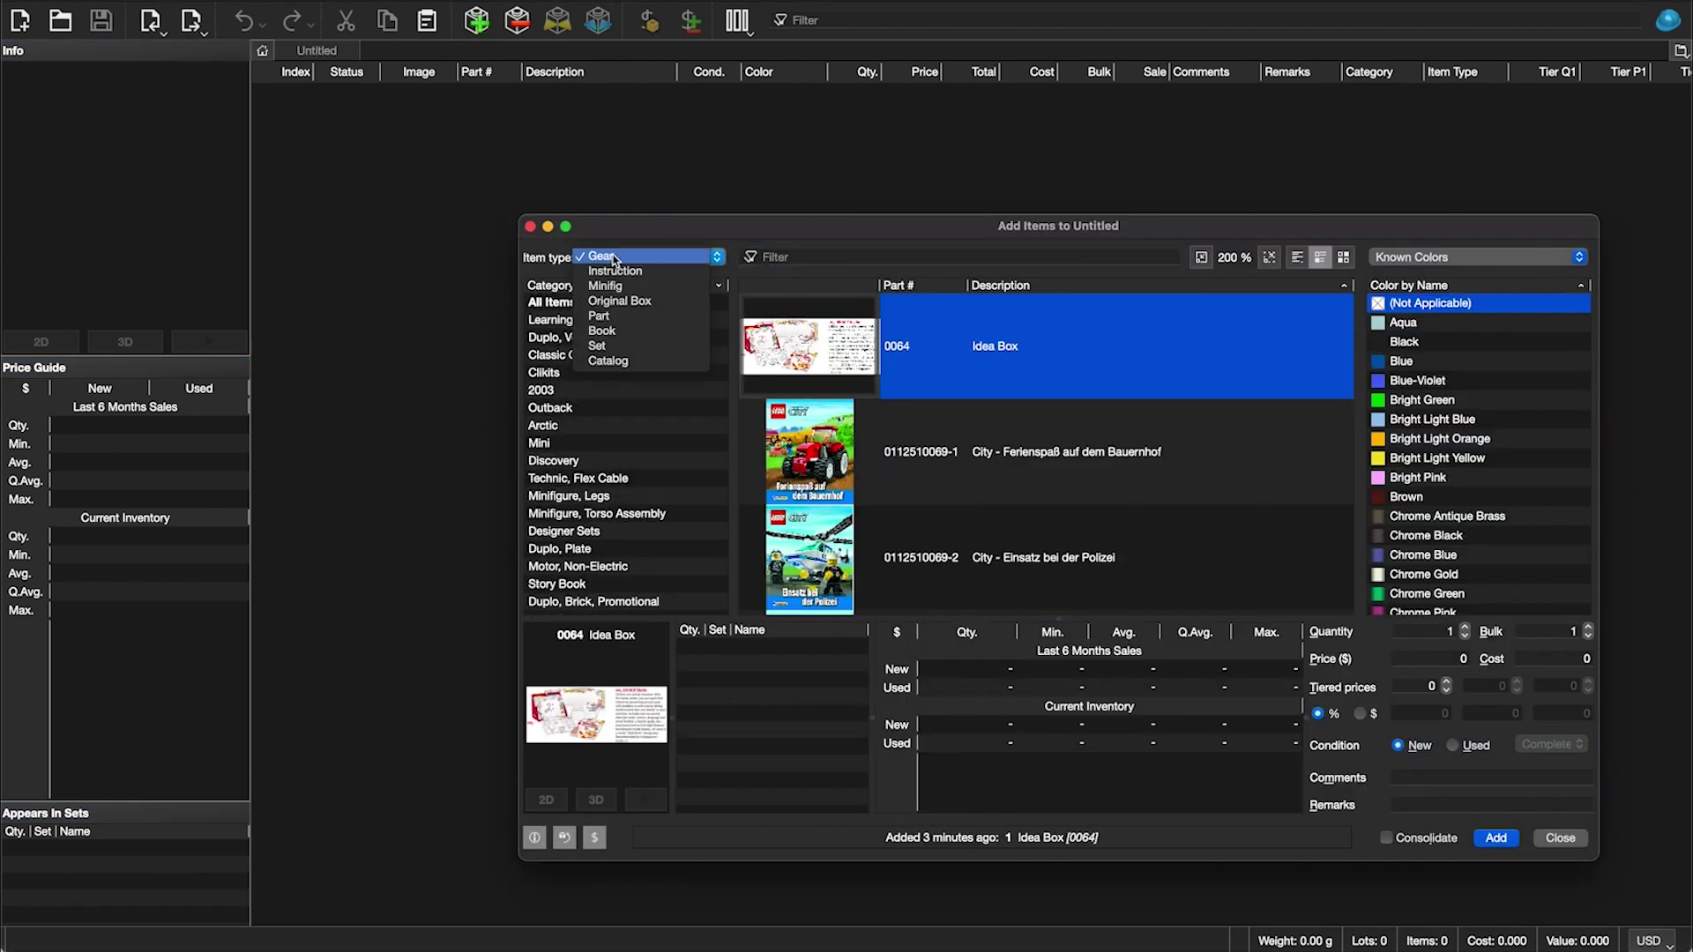
{"action": "left_click", "coordinate": [600, 346]}
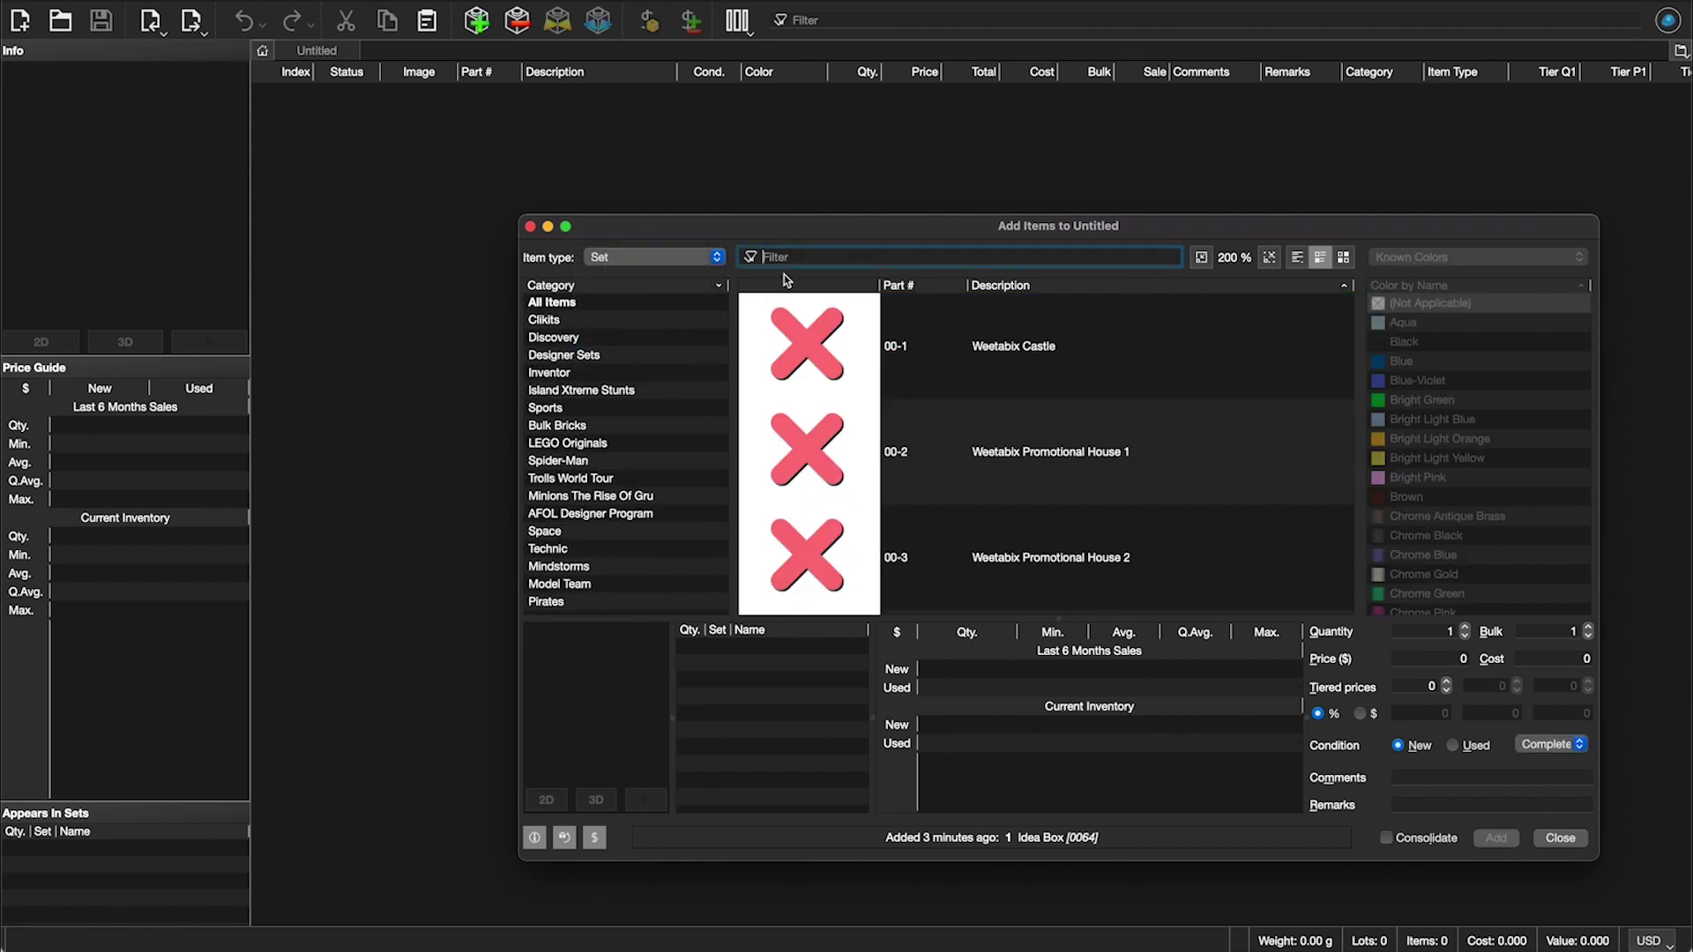
{"action": "type", "text": "11011"}
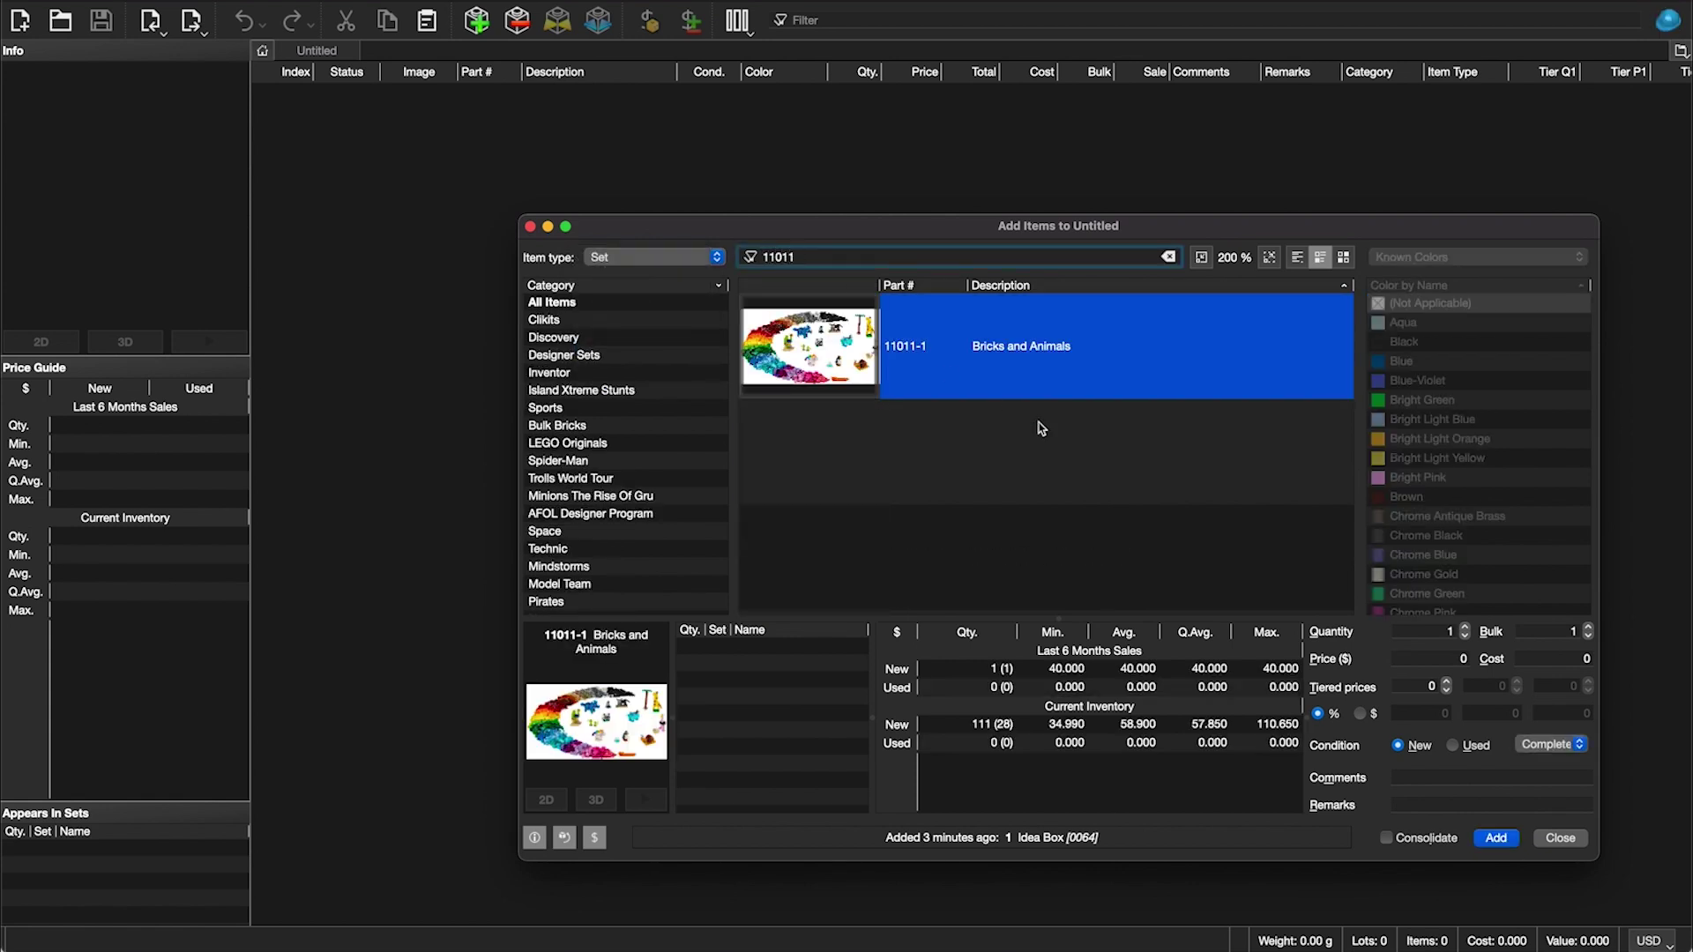
{"action": "left_click", "coordinate": [1042, 361]}
Step: Add the Bricks and Animals set to the document with a quantity of 2, then close the Add Items dialog
{"action": "left_click_drag", "start_coordinate": [1382, 236], "coordinate": [1030, 136]}
{"action": "left_click", "coordinate": [1095, 530]}
{"action": "type", "text": "2"}
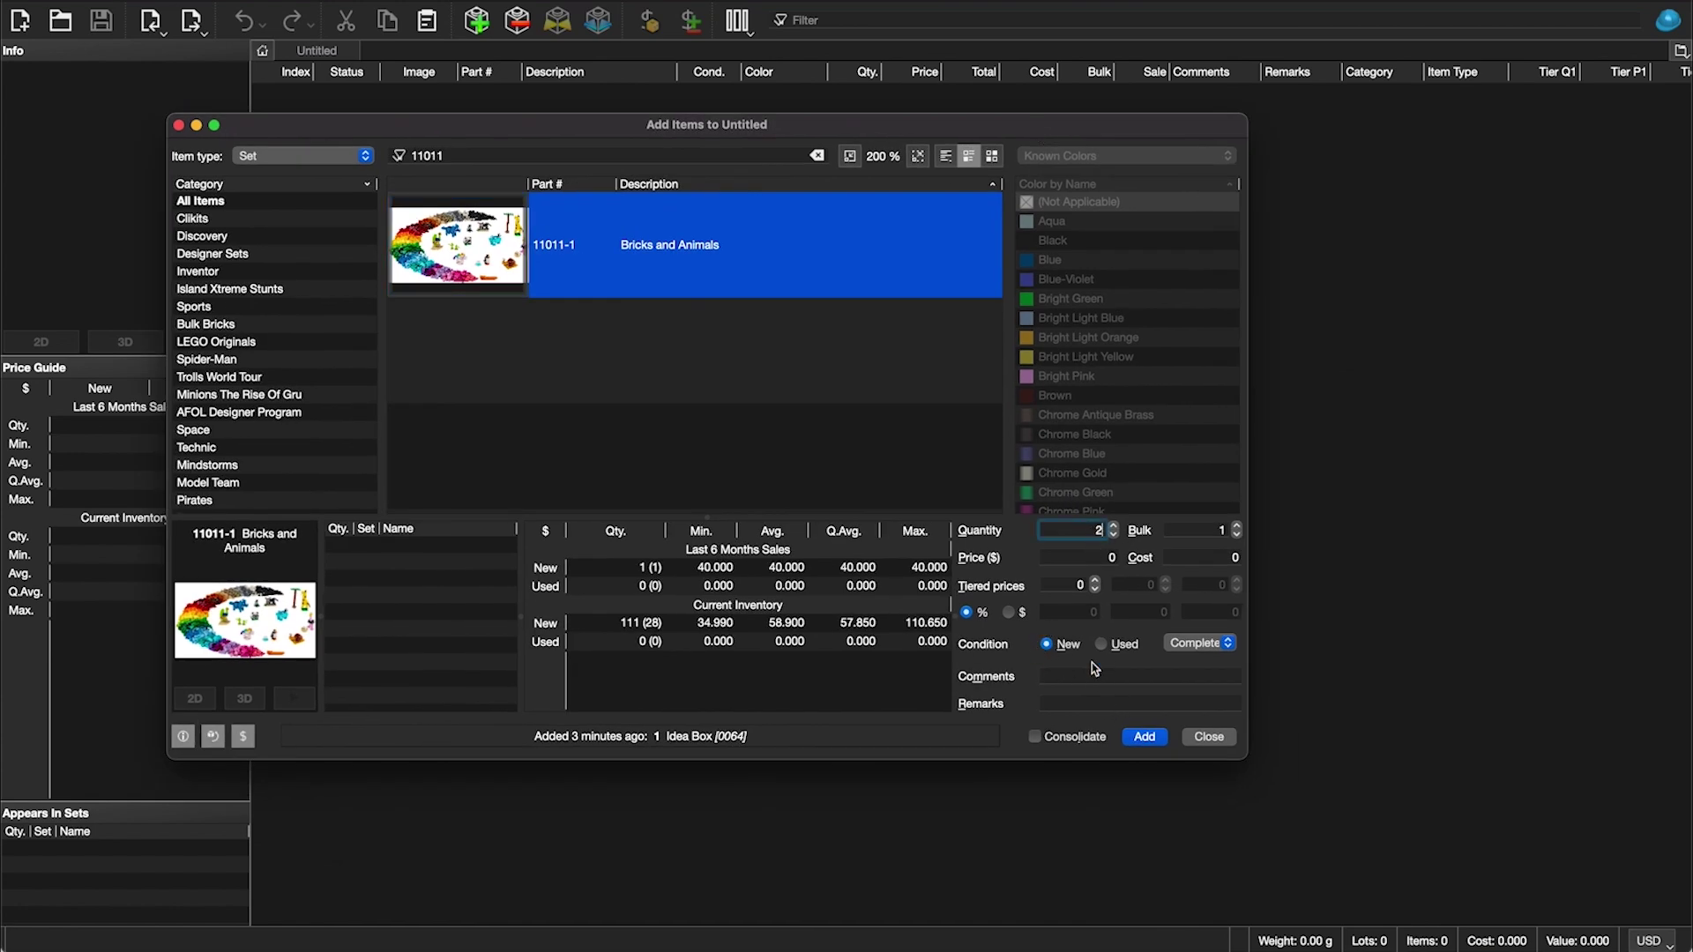
{"action": "left_click", "coordinate": [1146, 737]}
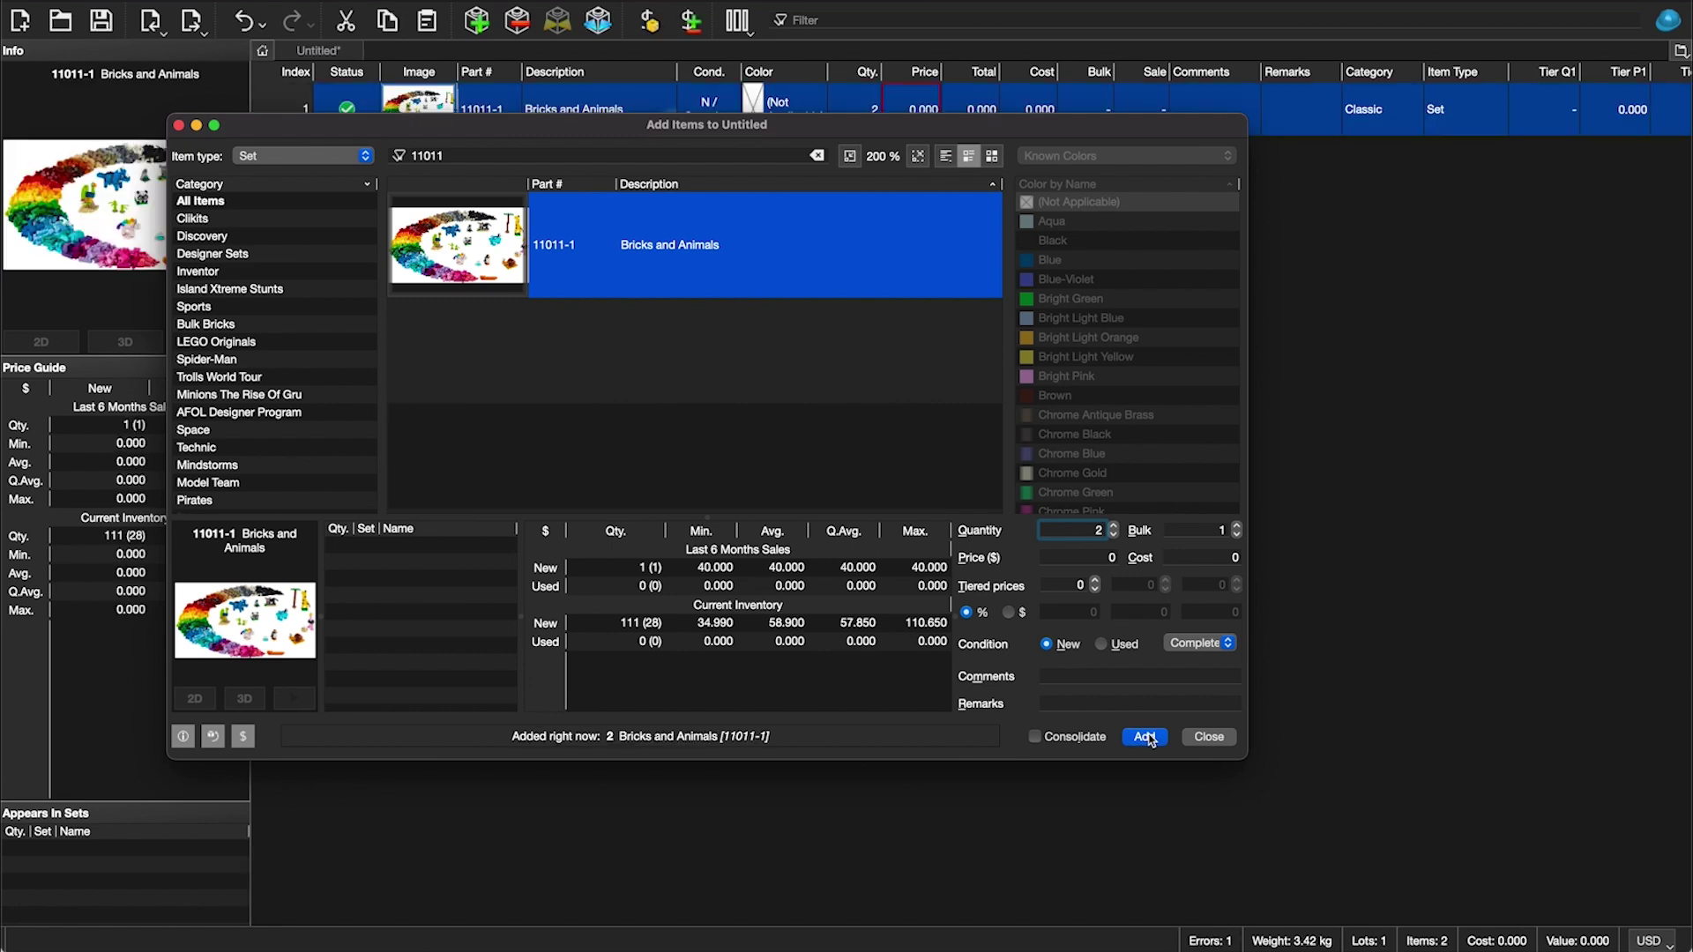
{"action": "left_click", "coordinate": [1209, 737]}
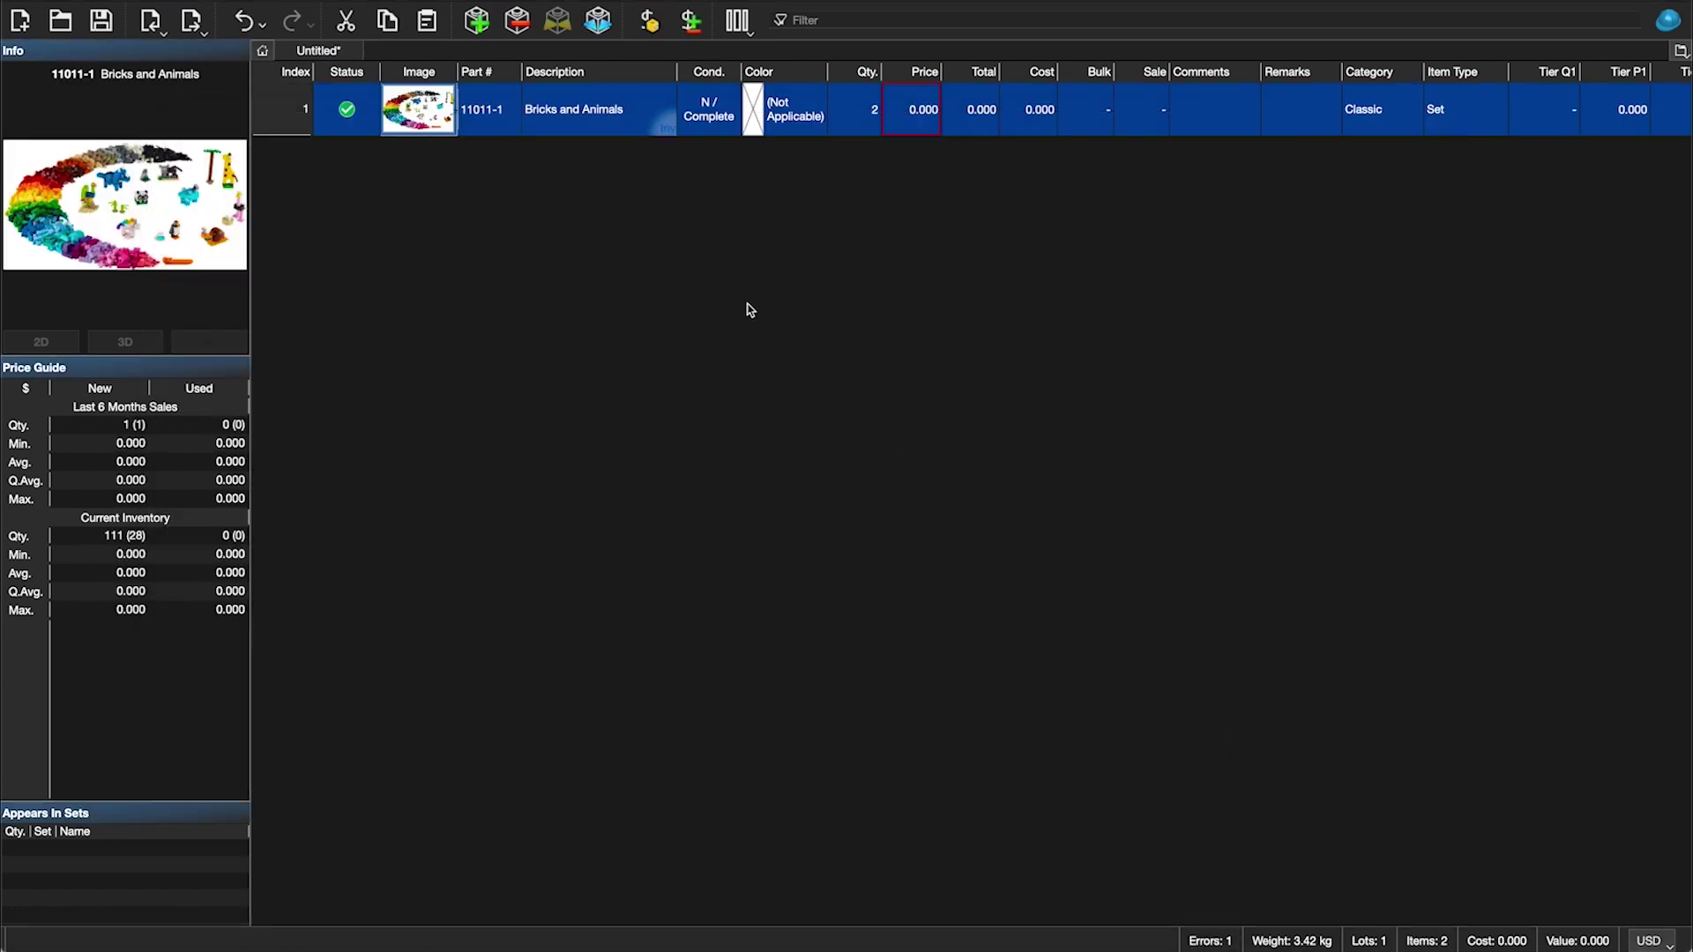
Step: Part out the Bricks and Animals set into the current document, replacing the set's lot
{"action": "left_click", "coordinate": [637, 222]}
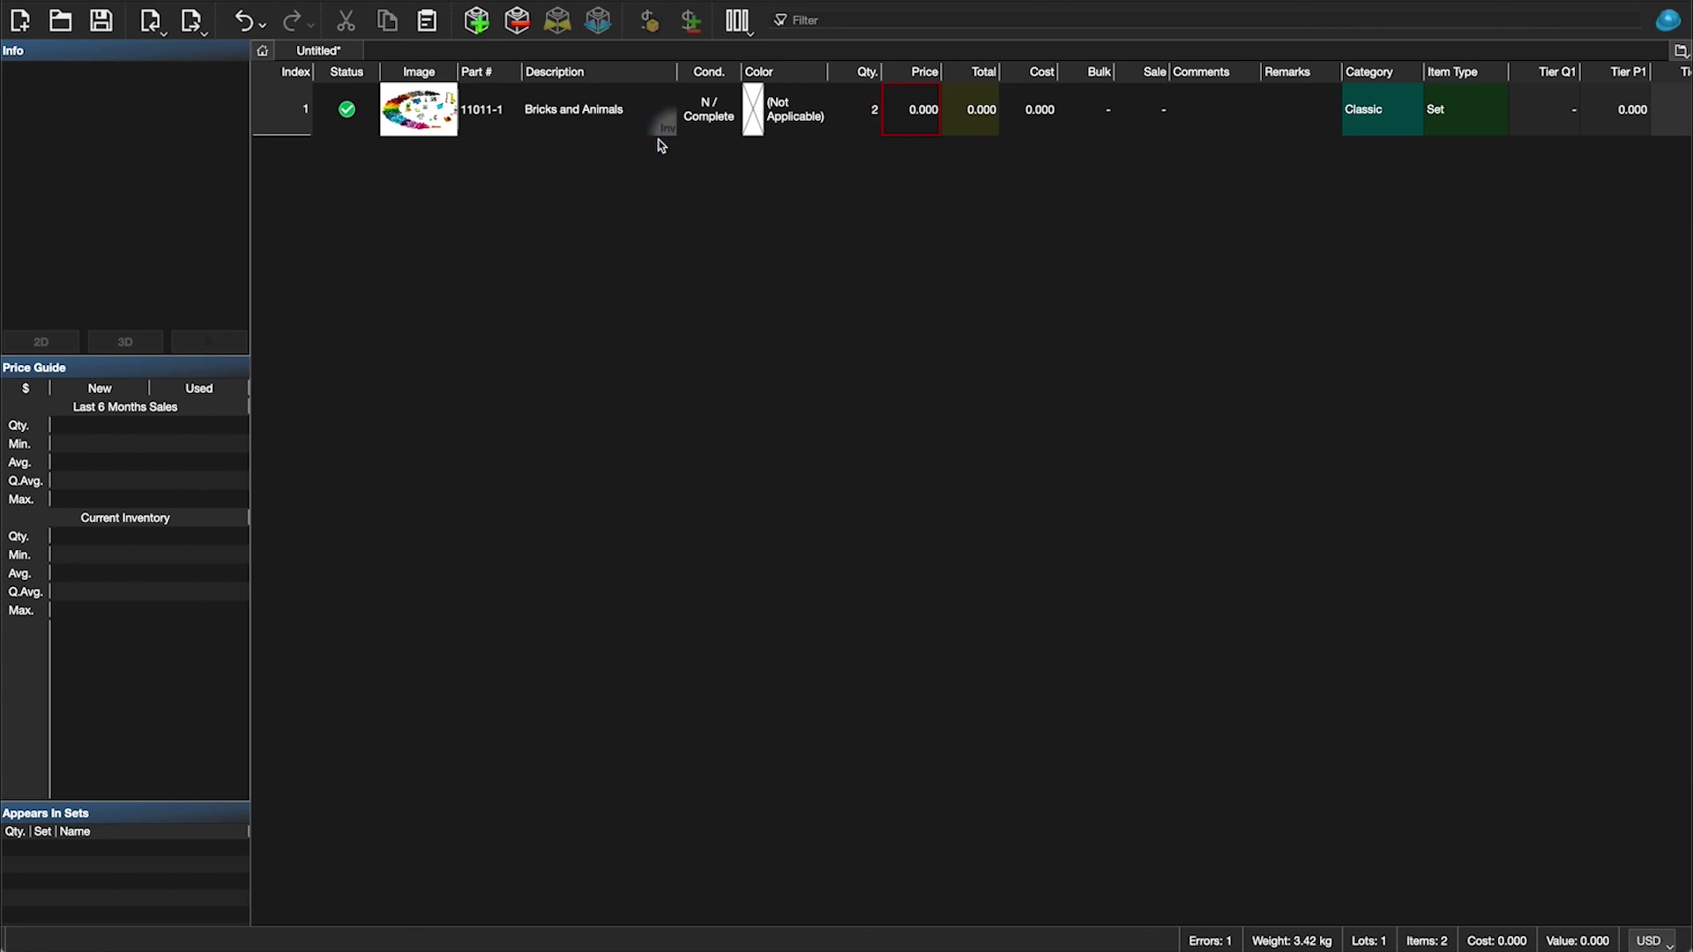
{"action": "left_click", "coordinate": [669, 133]}
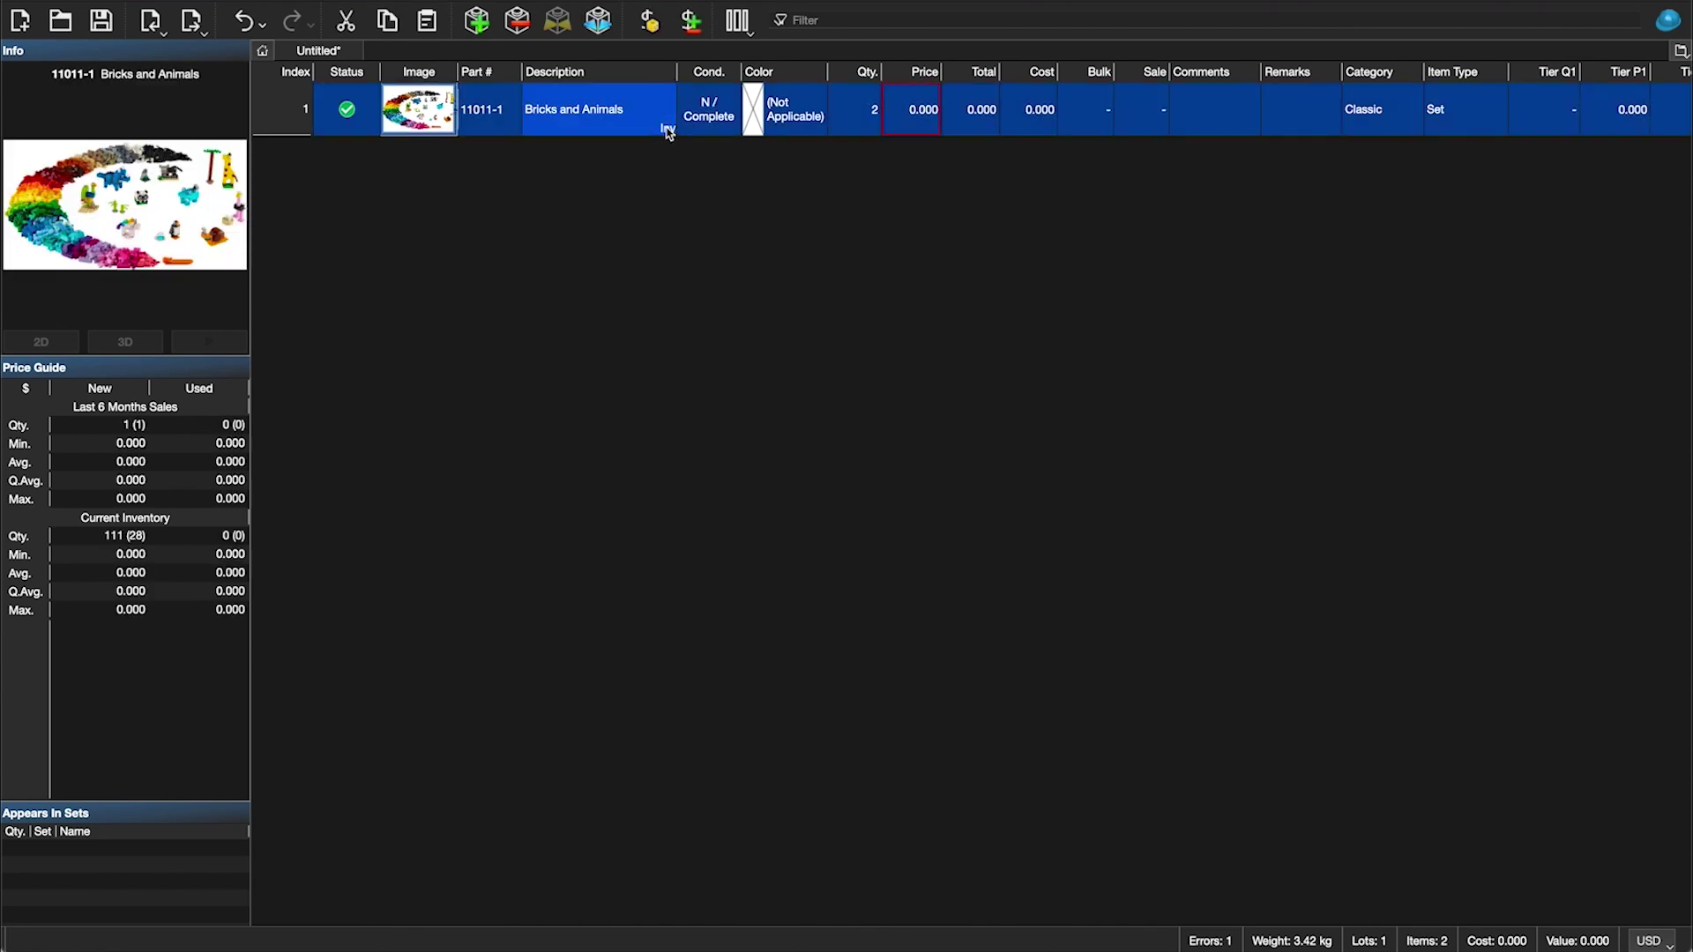
{"action": "left_click", "coordinate": [668, 129]}
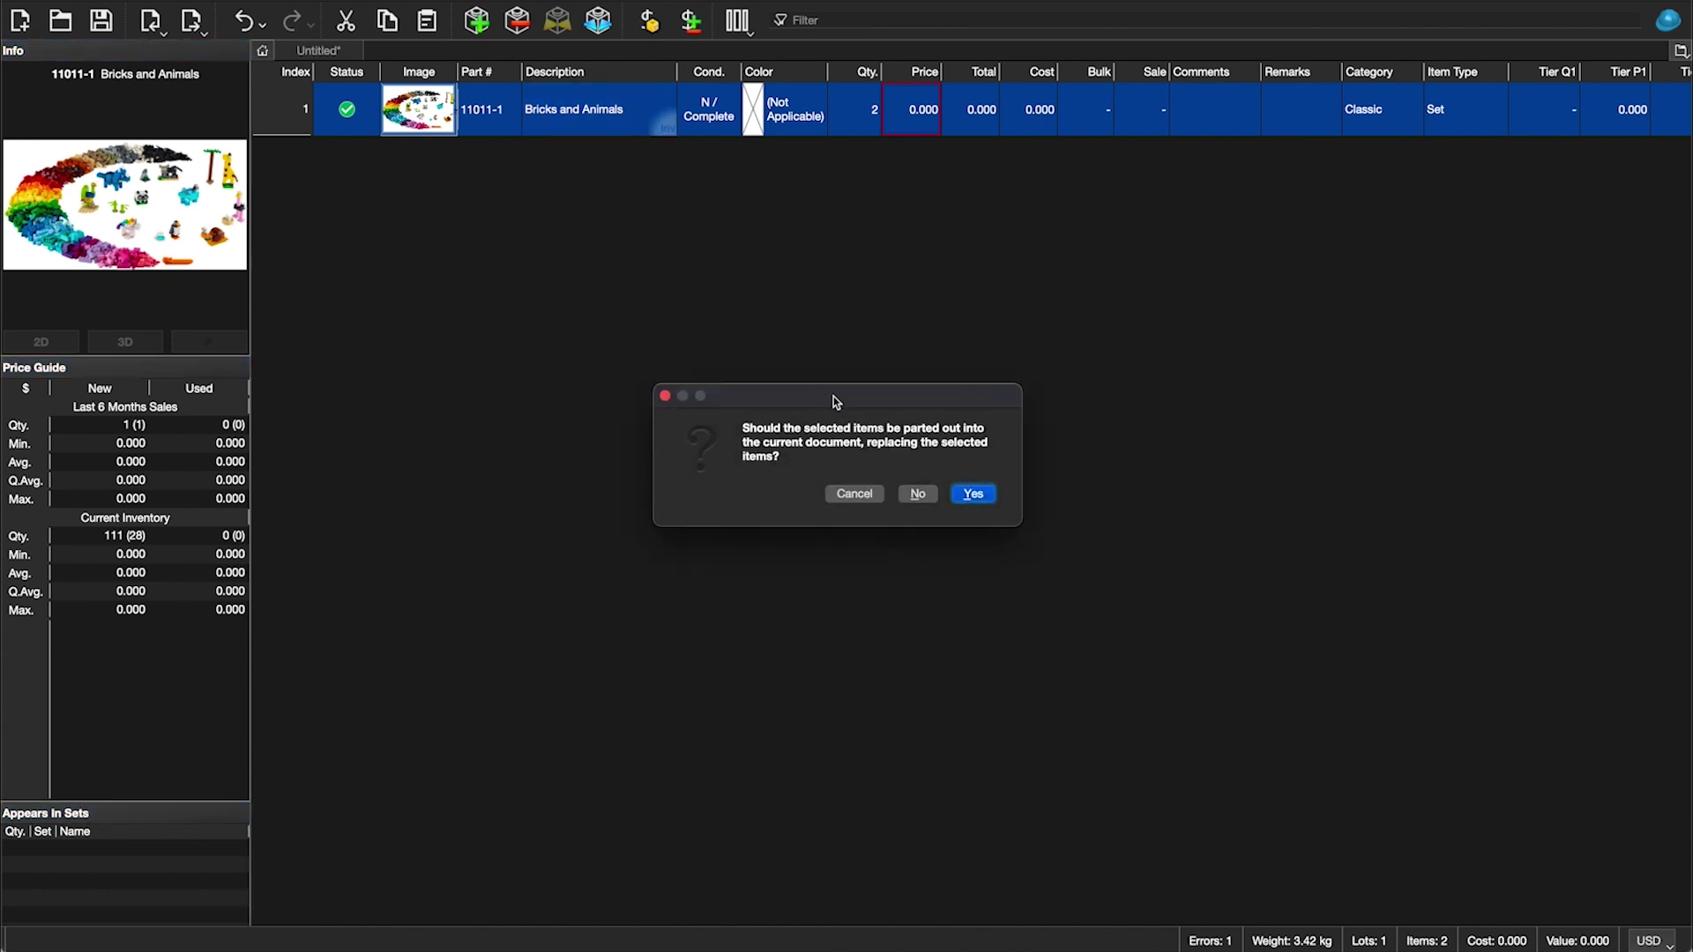
{"action": "left_click", "coordinate": [974, 495]}
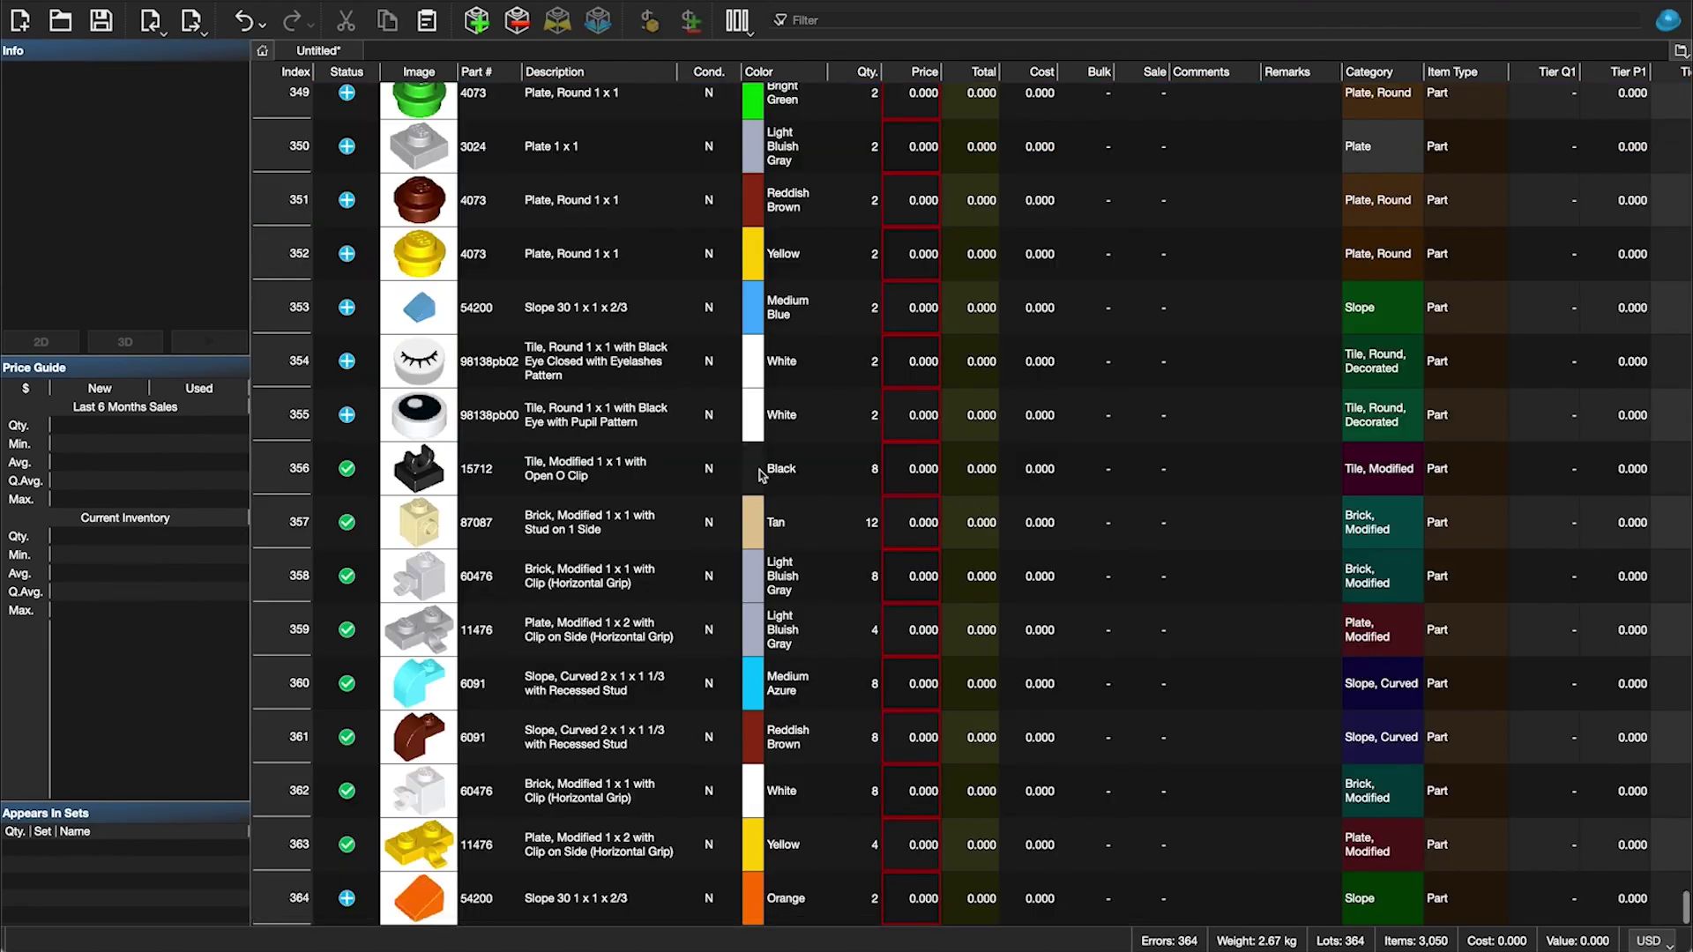
Step: Sort the parted-out lots by color in ascending order
{"action": "scroll", "coordinate": [760, 474], "scroll_direction": "up", "scroll_amount": 18}
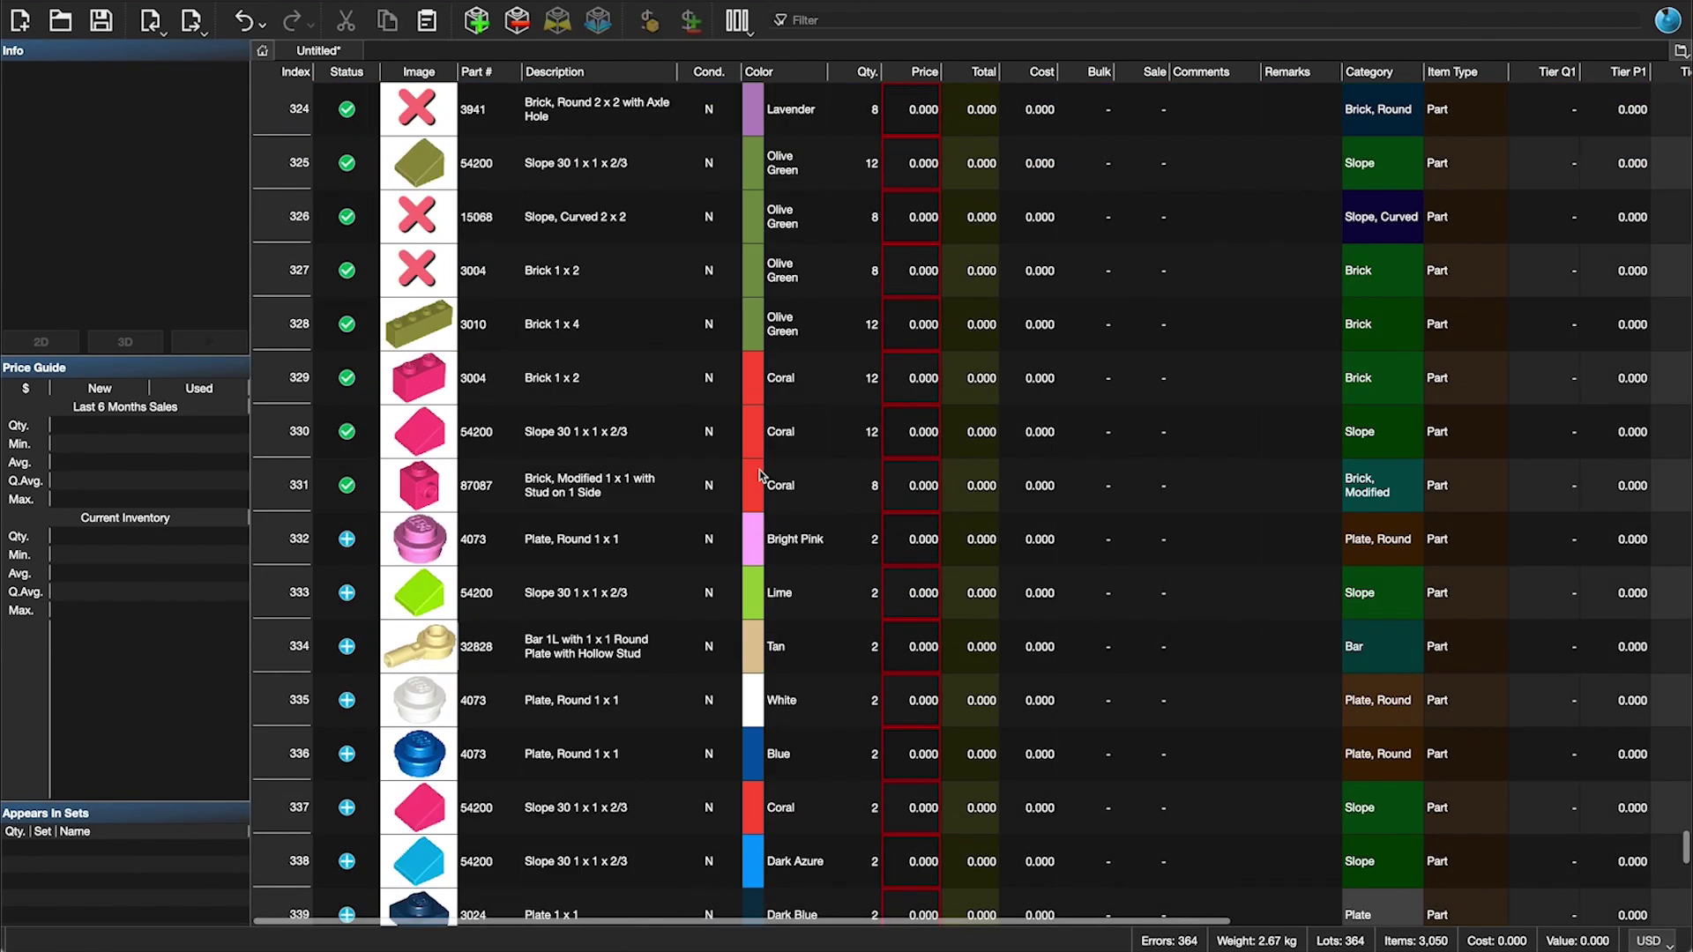
{"action": "scroll", "coordinate": [760, 475], "scroll_direction": "up", "scroll_amount": 18}
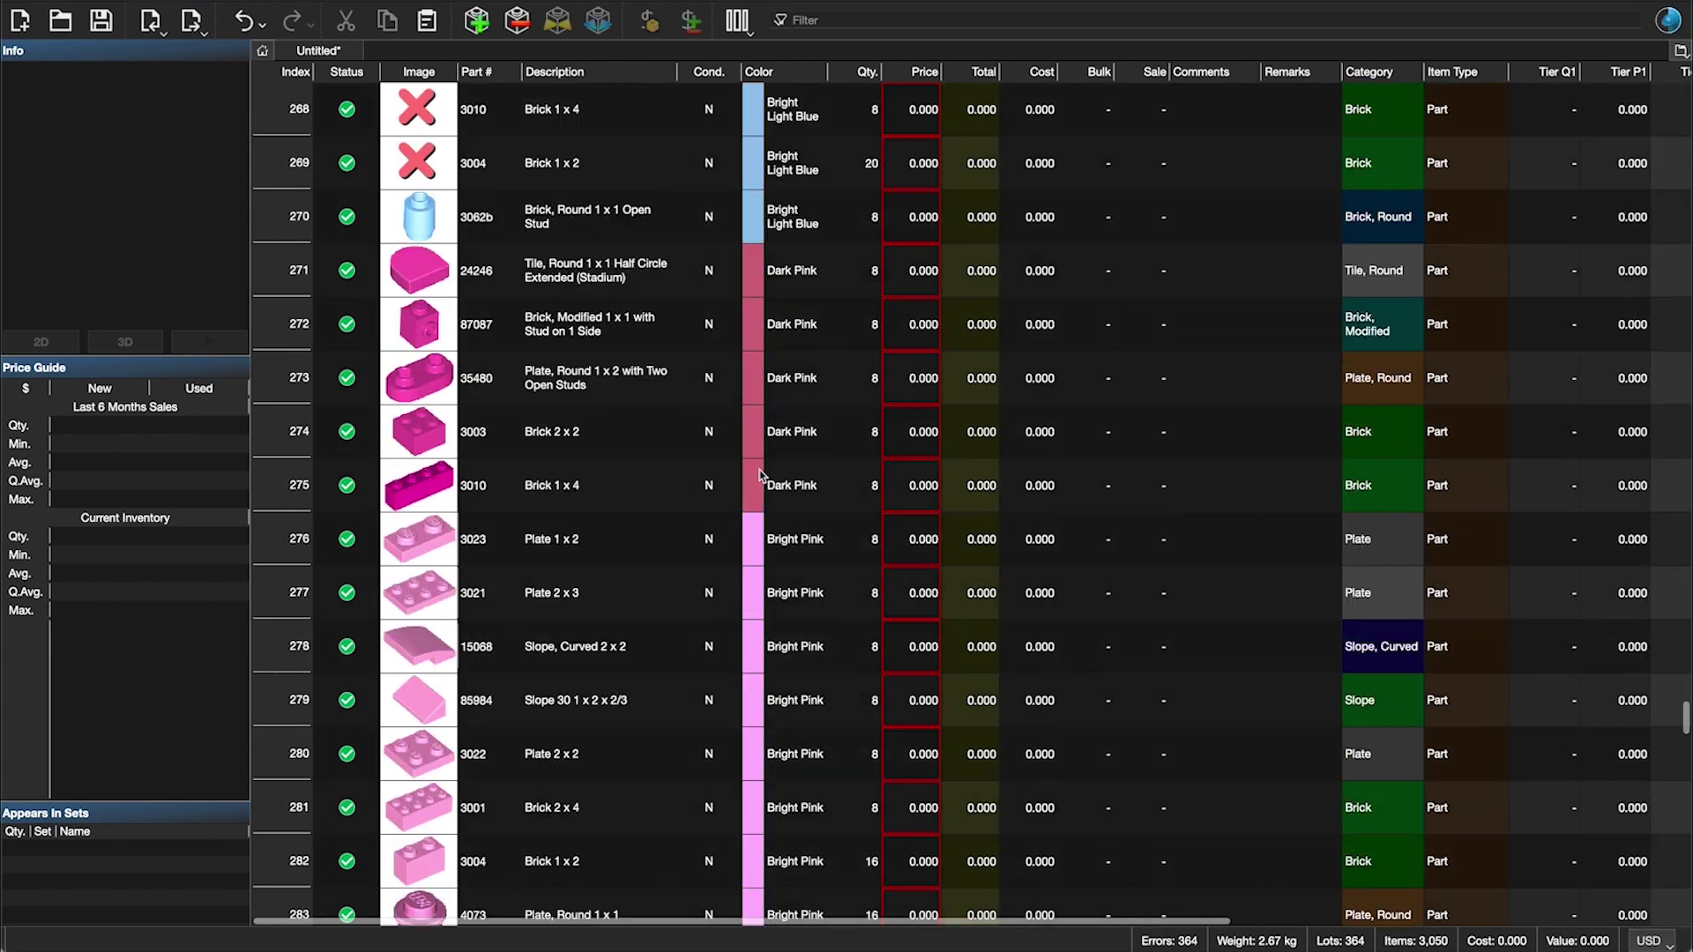
{"action": "scroll", "coordinate": [761, 475], "scroll_direction": "up", "scroll_amount": 3}
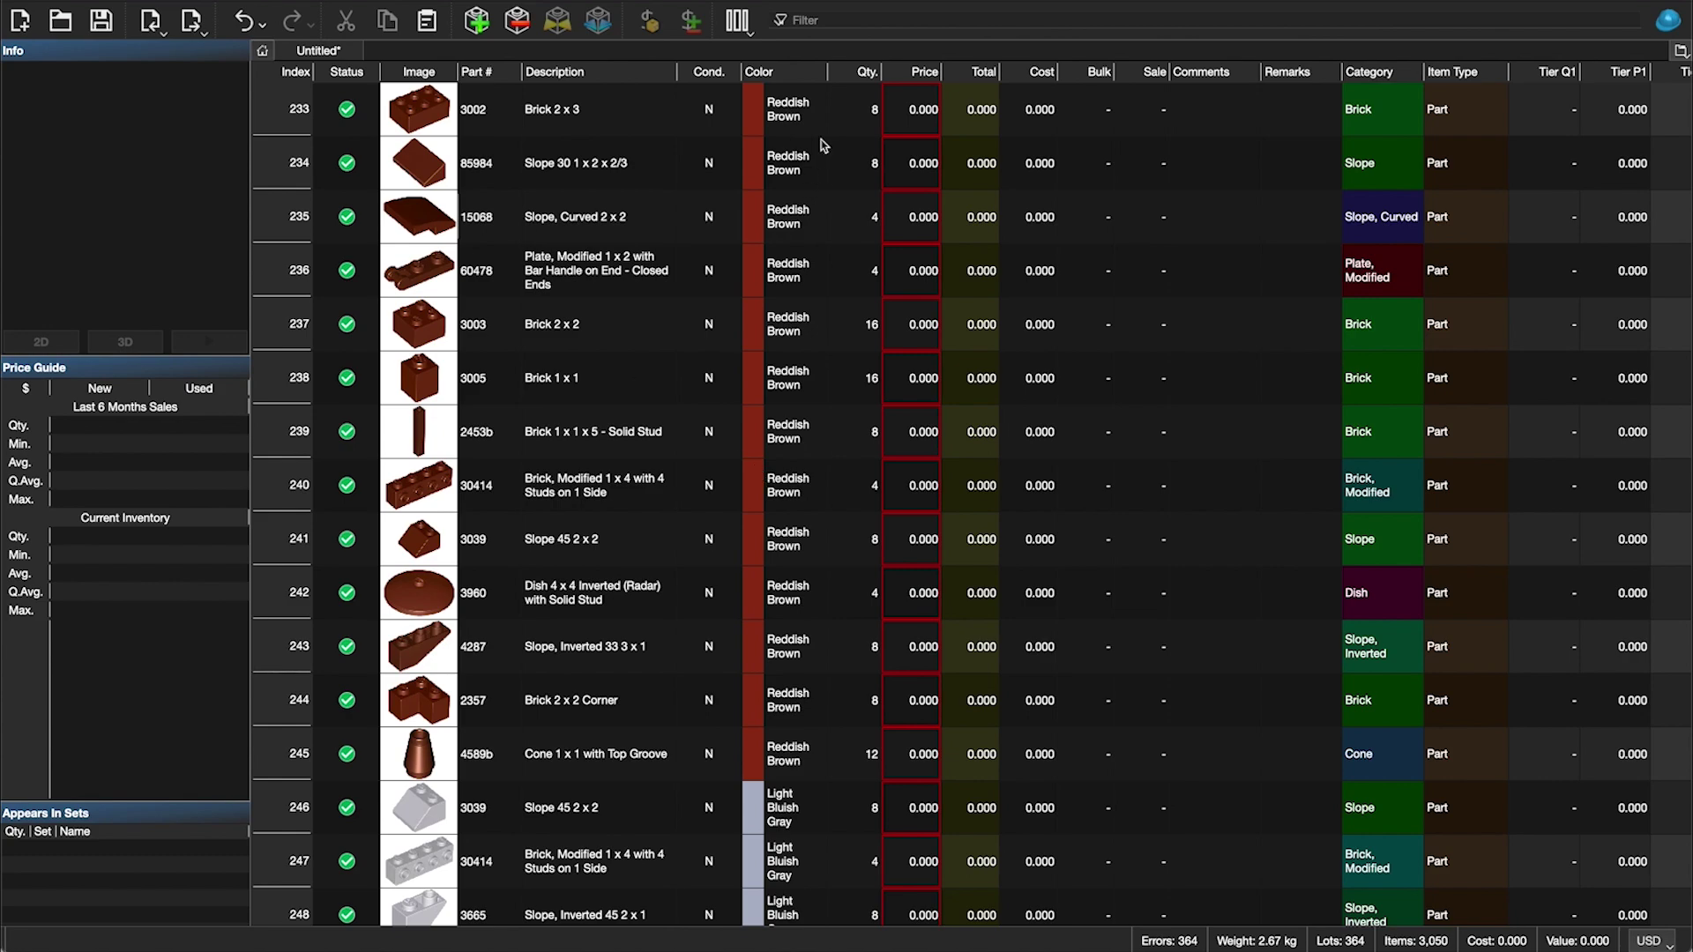
{"action": "left_click", "coordinate": [776, 72]}
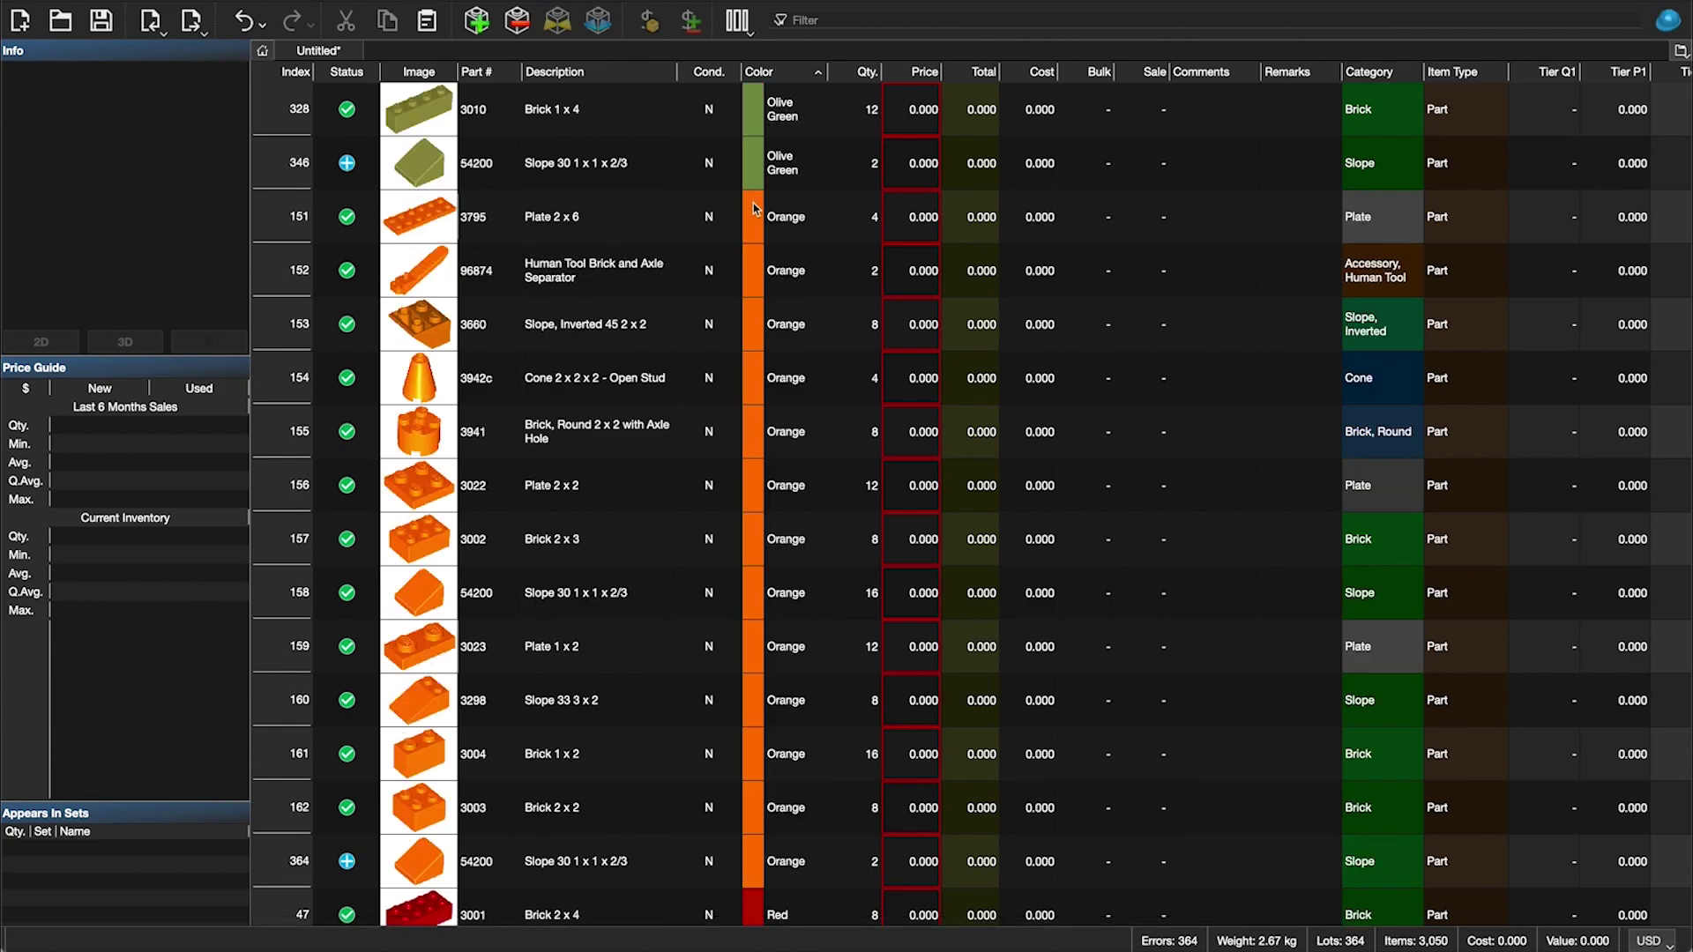
Step: Delete all lots from the first Dark Brown part through the last Yellow part in the color-sorted list
{"action": "scroll", "coordinate": [753, 203], "scroll_direction": "down", "scroll_amount": 10}
{"action": "scroll", "coordinate": [753, 209], "scroll_direction": "down", "scroll_amount": 10}
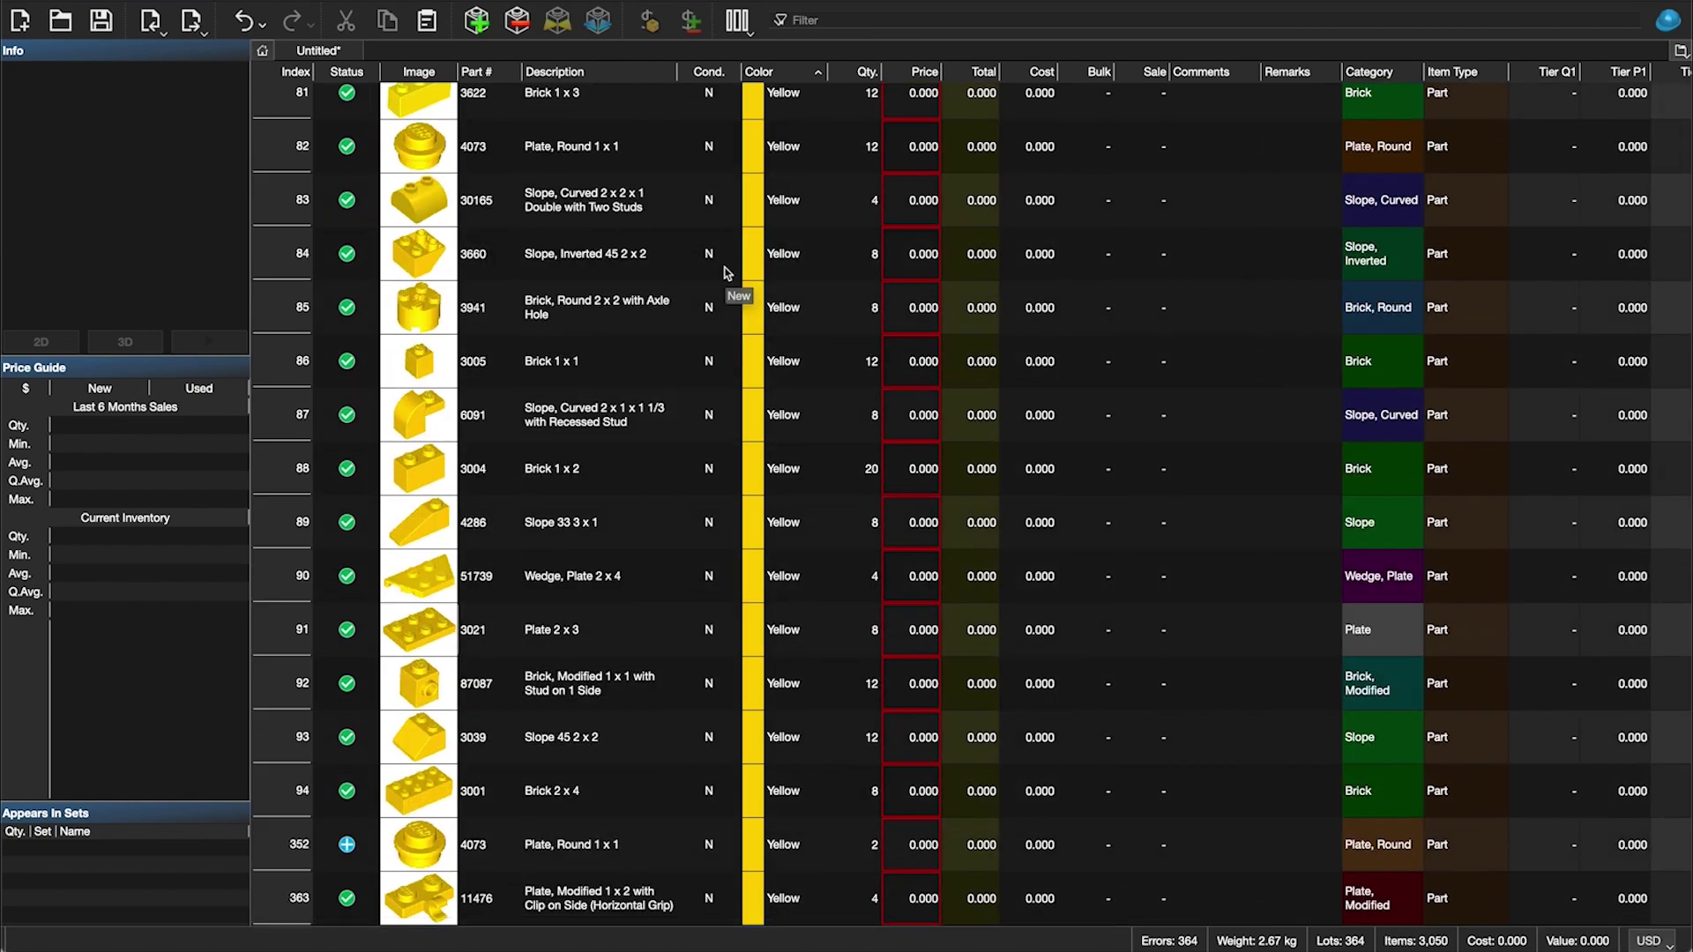
{"action": "left_click", "coordinate": [655, 895]}
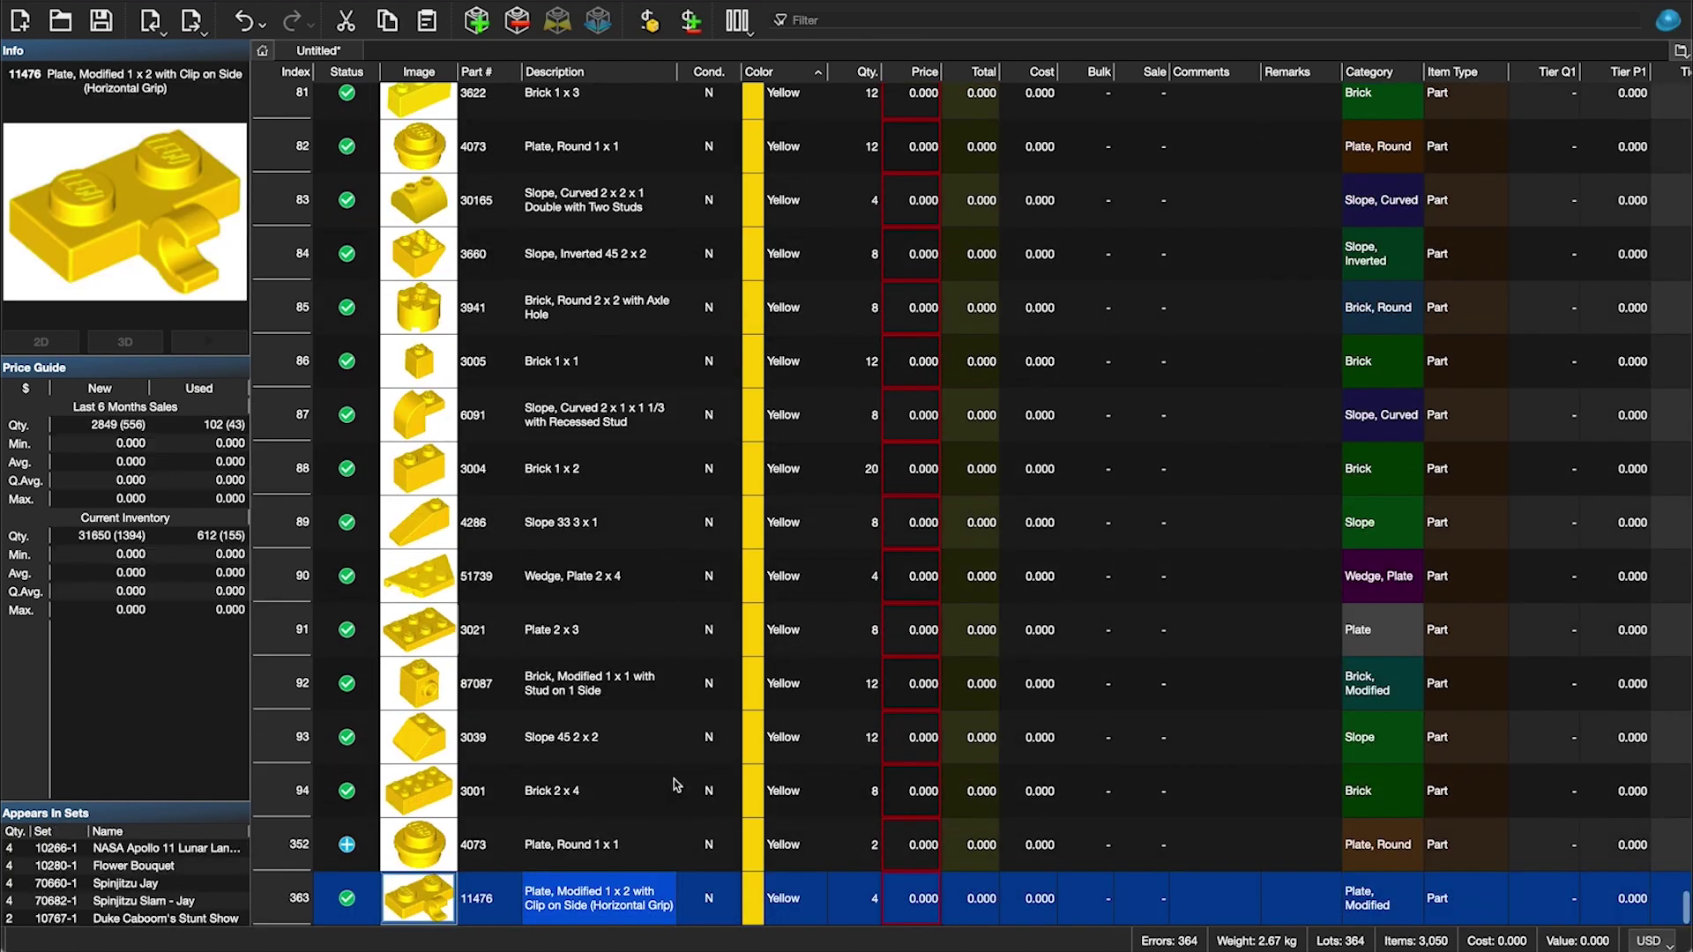
{"action": "scroll", "coordinate": [675, 784], "scroll_direction": "up", "scroll_amount": 15}
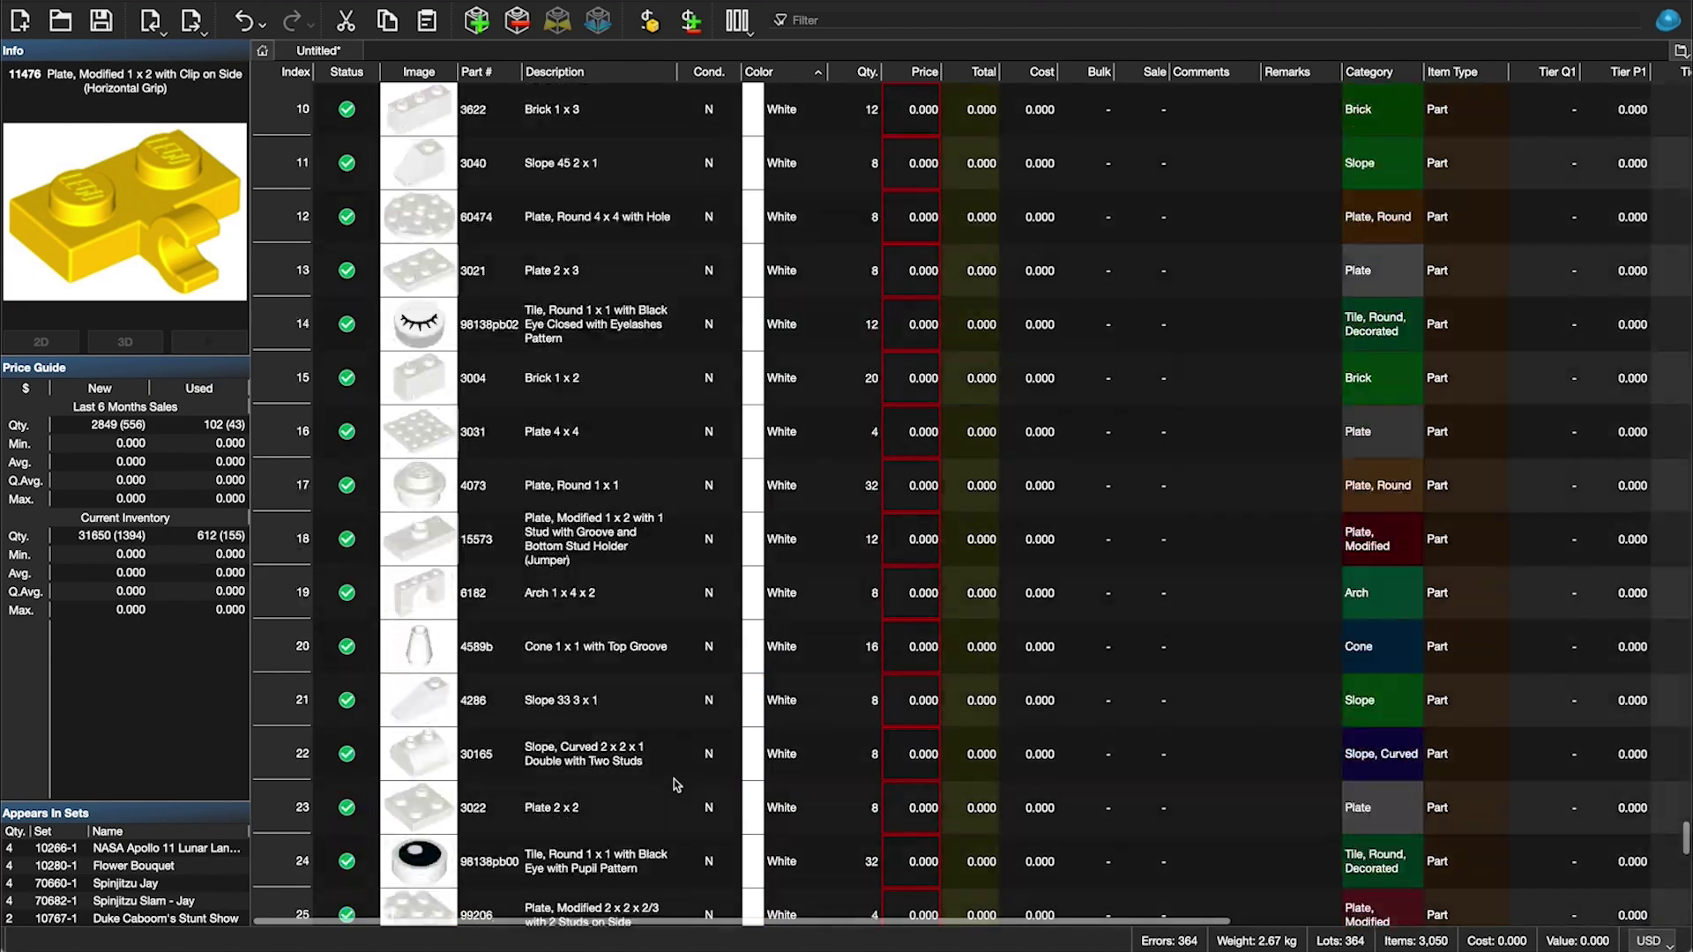
{"action": "scroll", "coordinate": [674, 780], "scroll_direction": "up", "scroll_amount": 15}
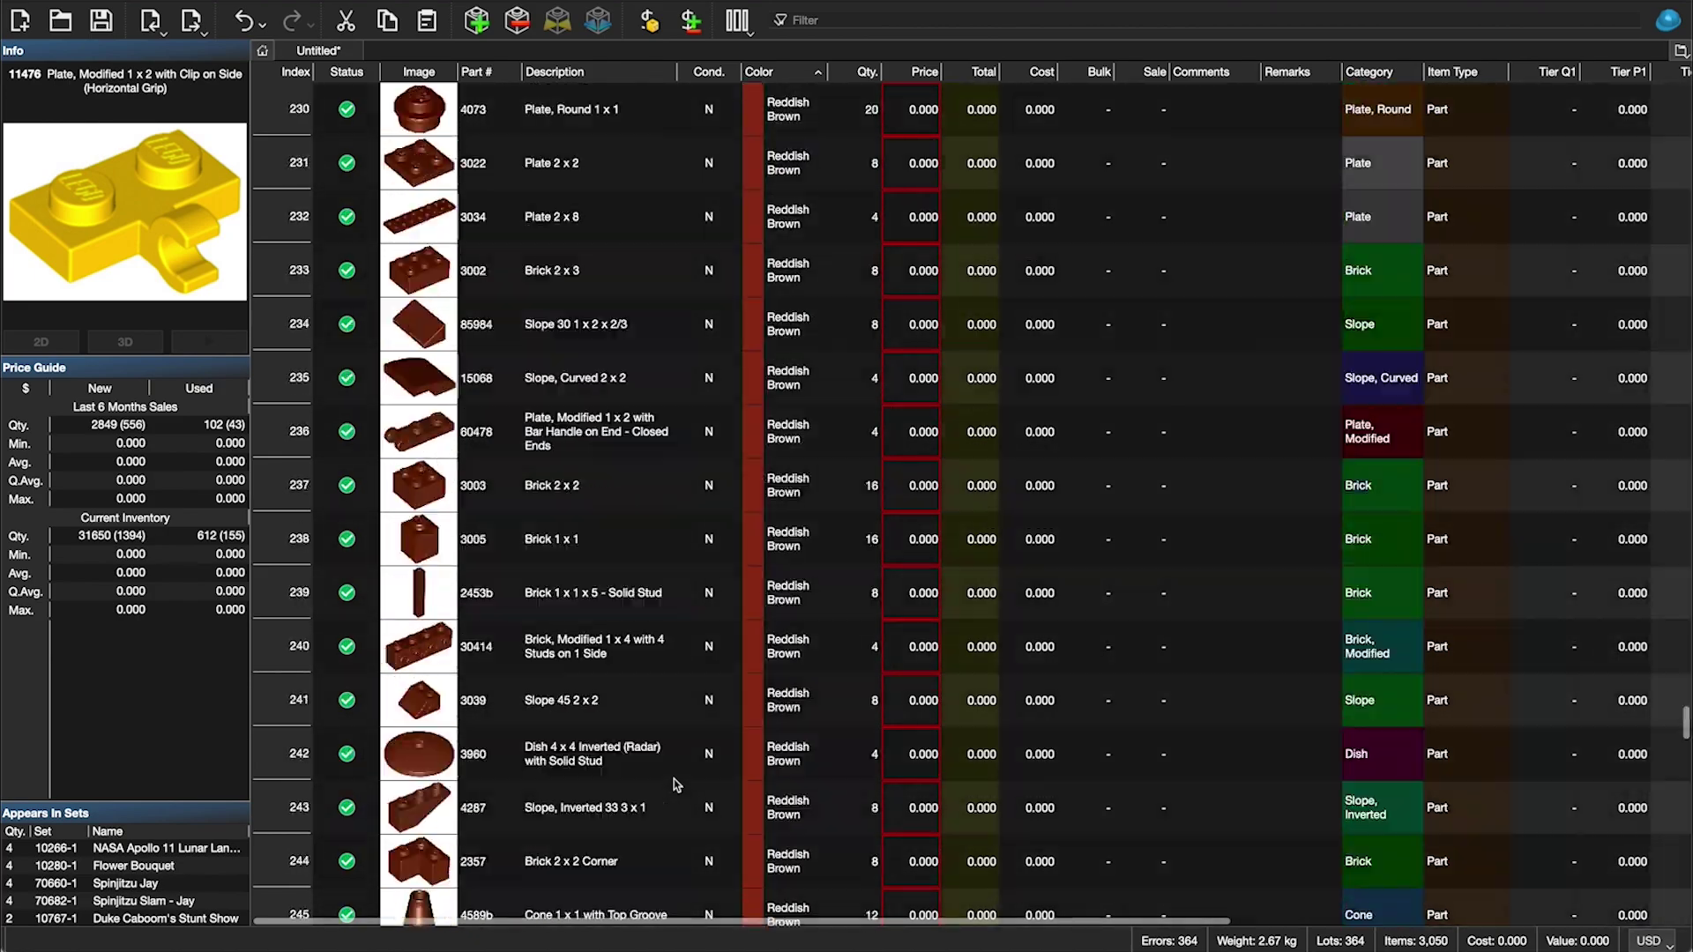
{"action": "scroll", "coordinate": [673, 780], "scroll_direction": "up", "scroll_amount": 15}
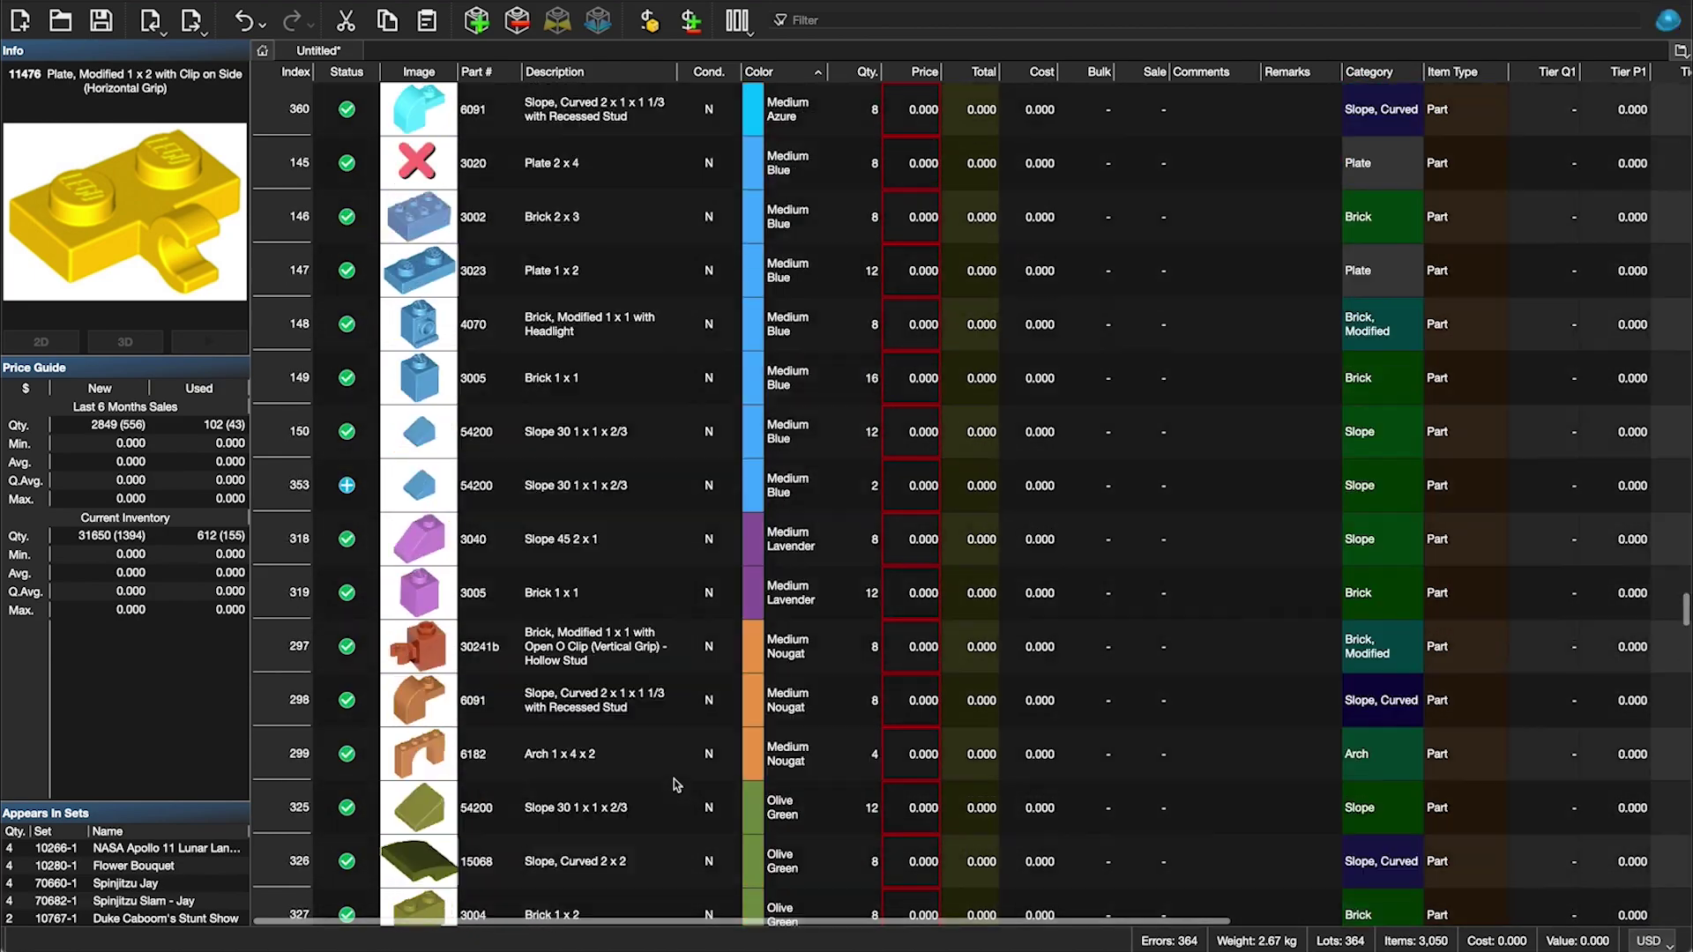
{"action": "scroll", "coordinate": [674, 783], "scroll_direction": "up", "scroll_amount": 15}
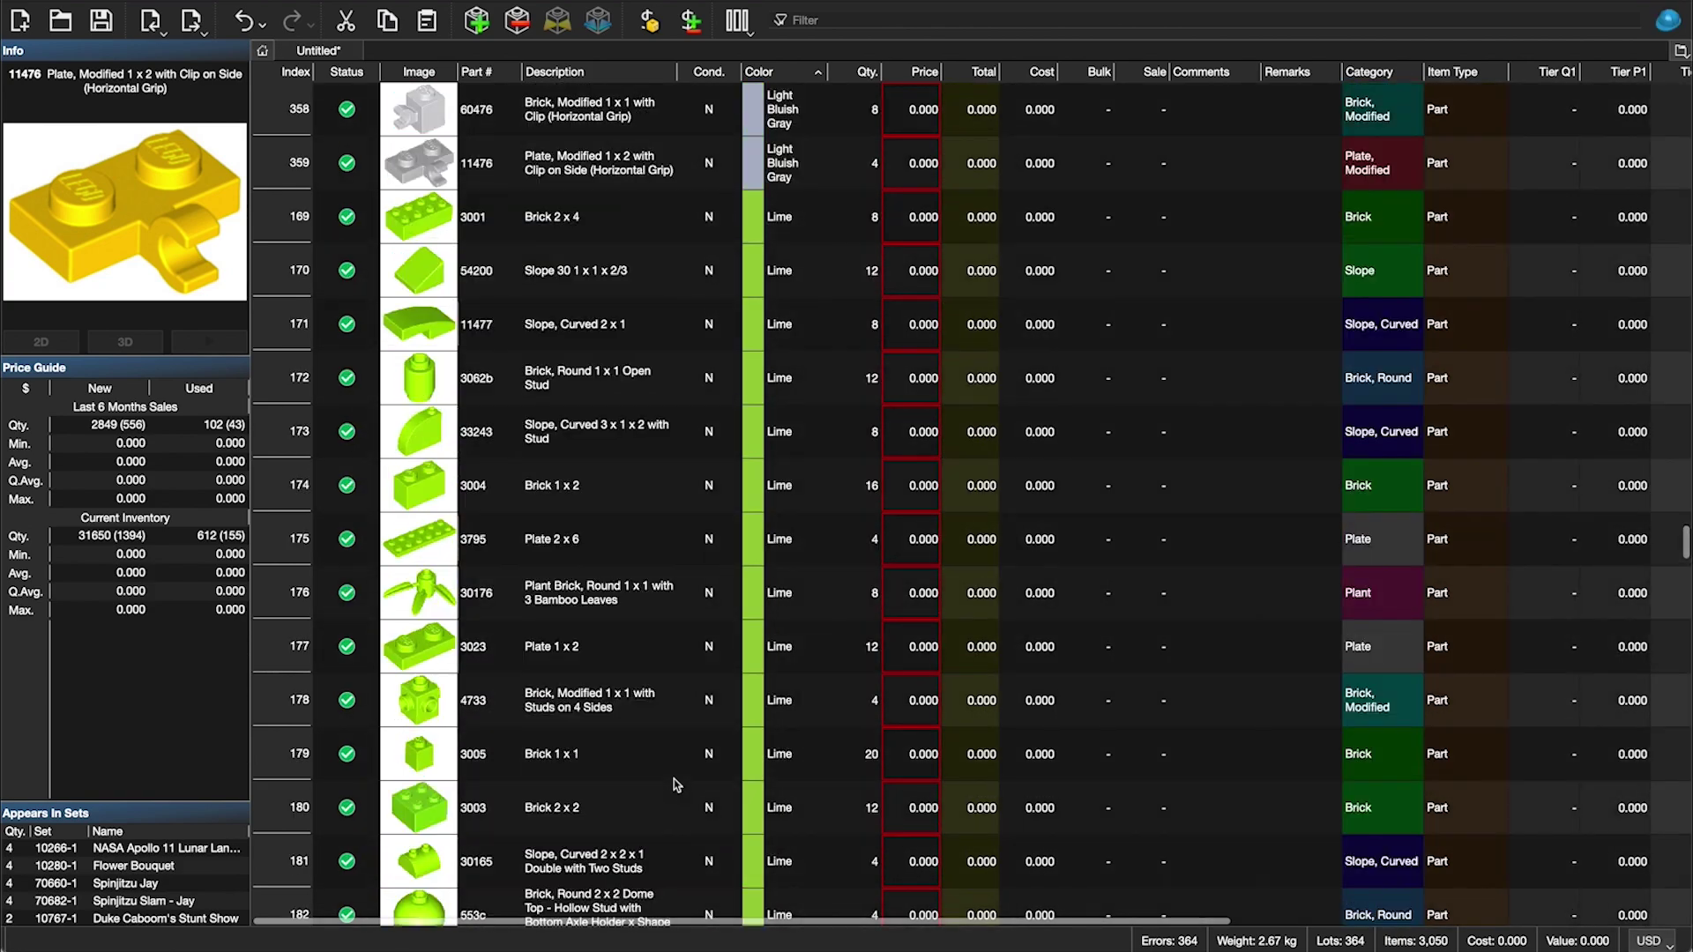
{"action": "scroll", "coordinate": [674, 780], "scroll_direction": "up", "scroll_amount": 5}
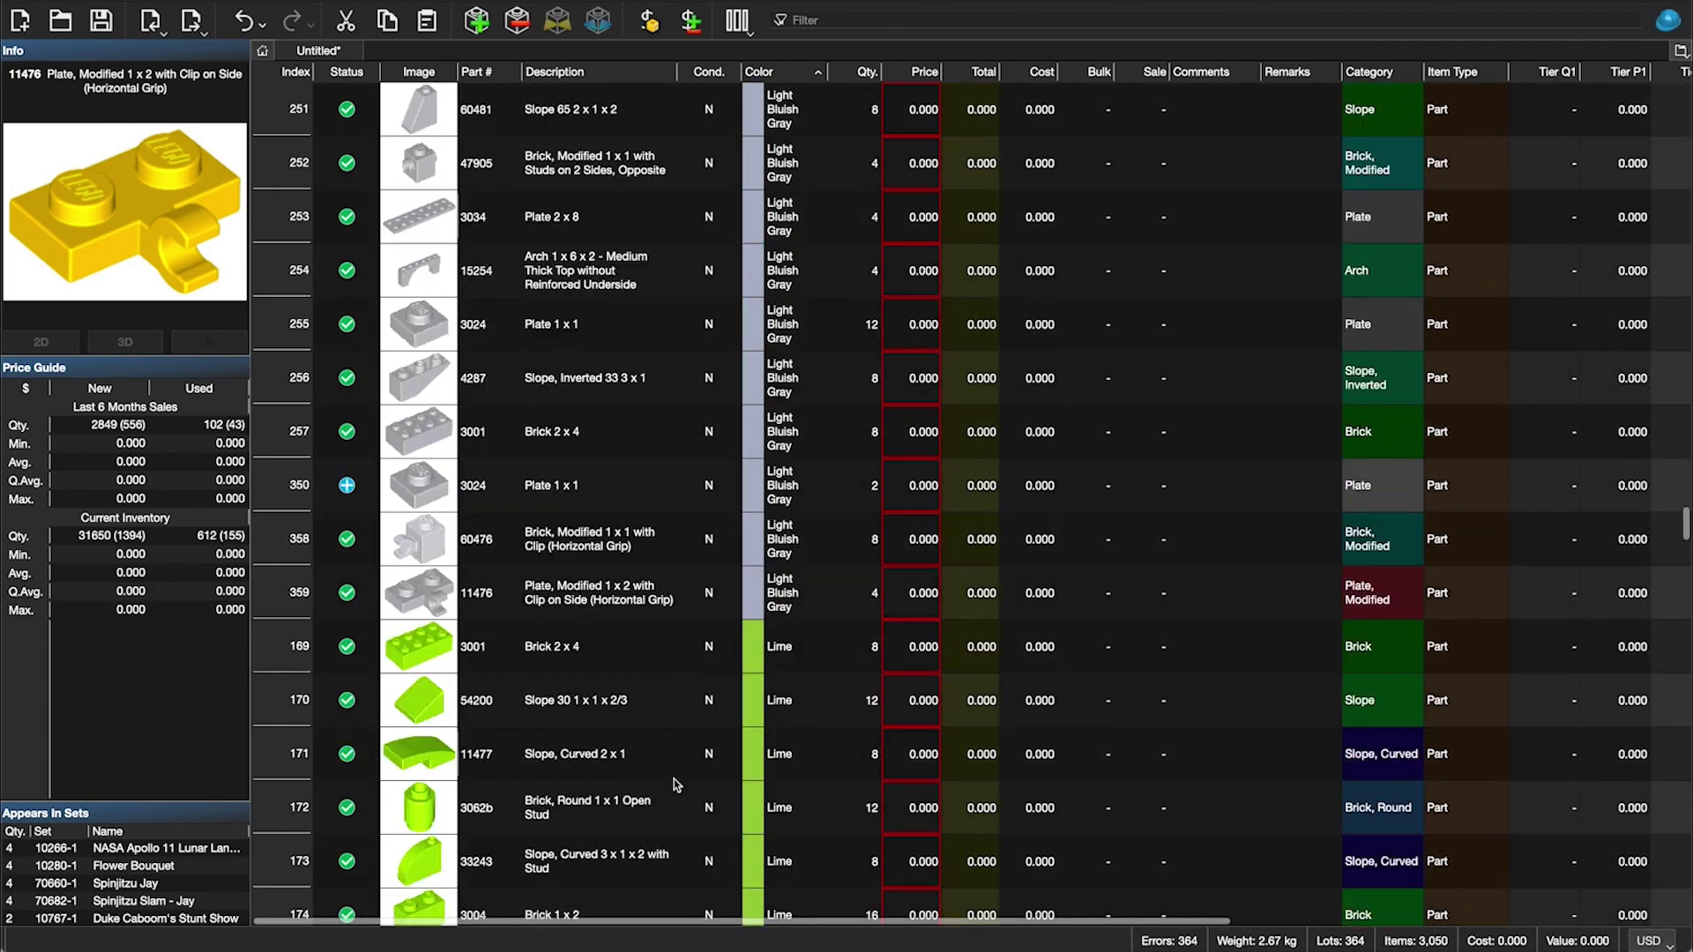
{"action": "scroll", "coordinate": [673, 780], "scroll_direction": "up", "scroll_amount": 5}
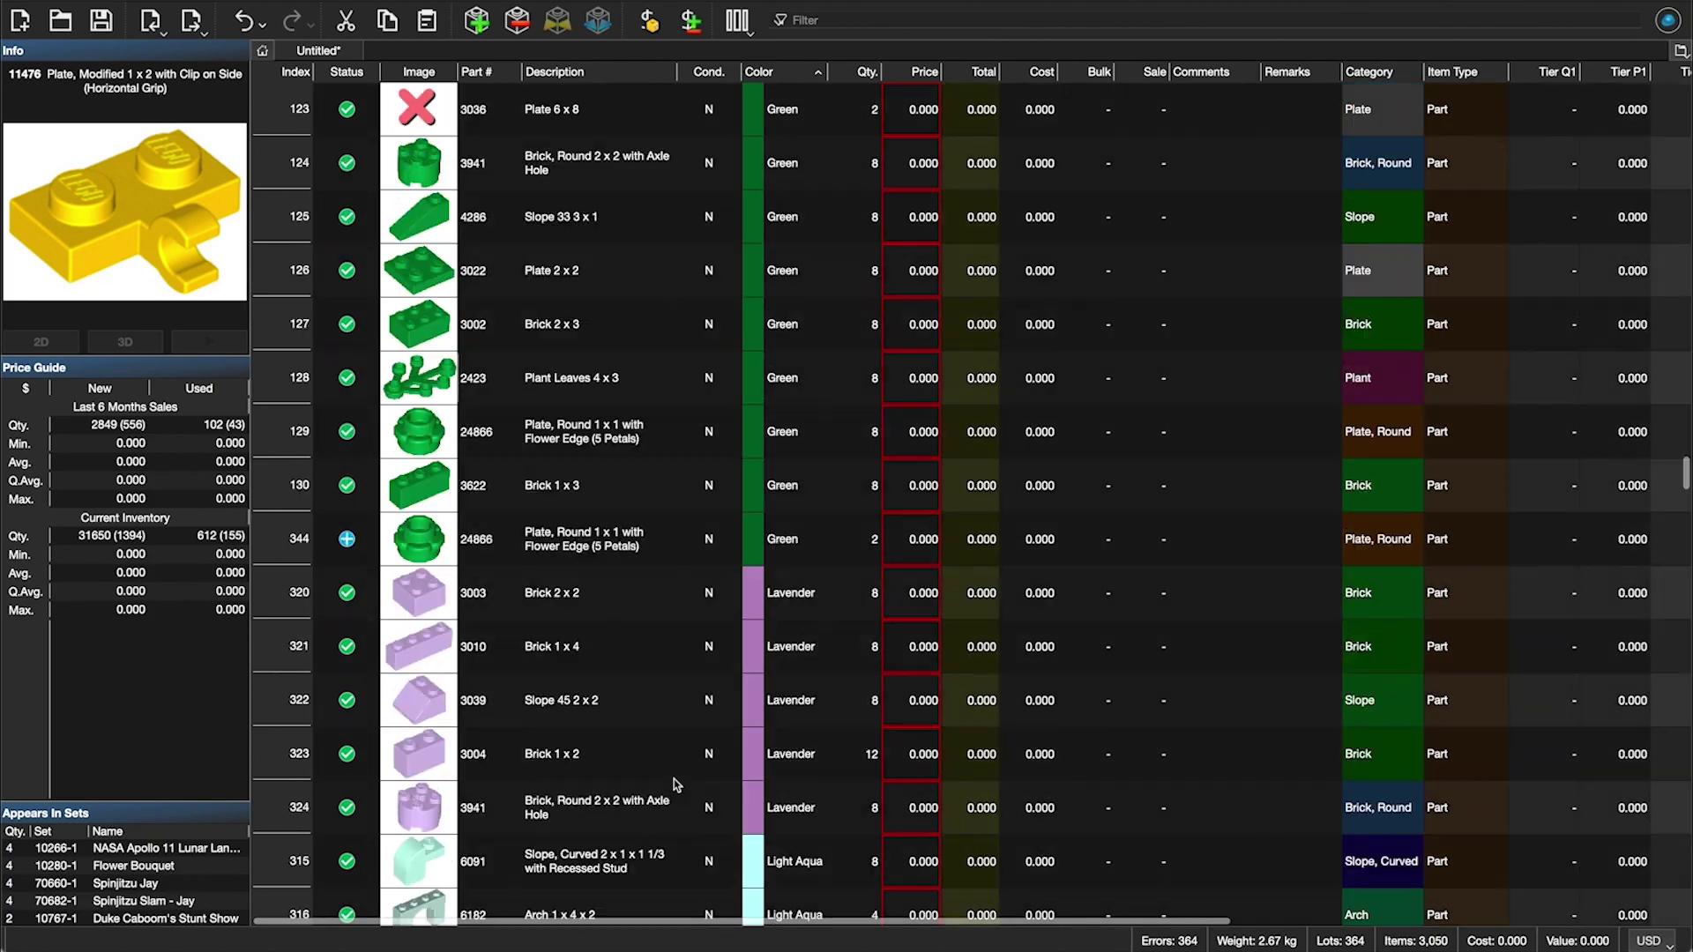
{"action": "scroll", "coordinate": [673, 779], "scroll_direction": "up", "scroll_amount": 5}
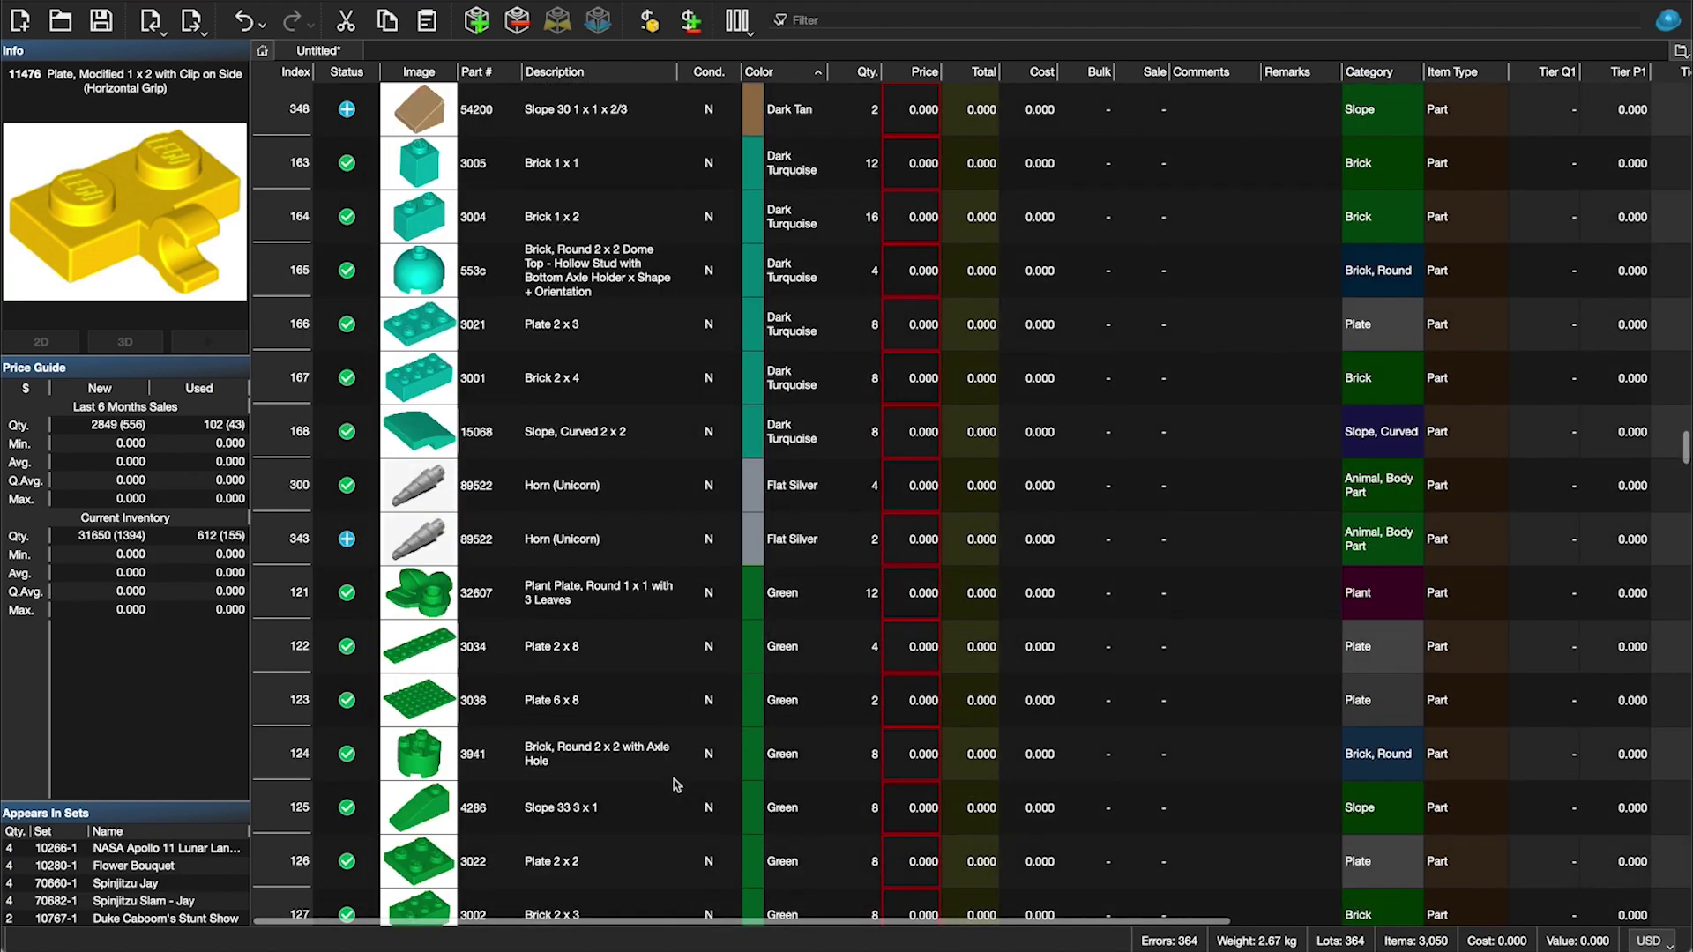
{"action": "scroll", "coordinate": [674, 779], "scroll_direction": "up", "scroll_amount": 5}
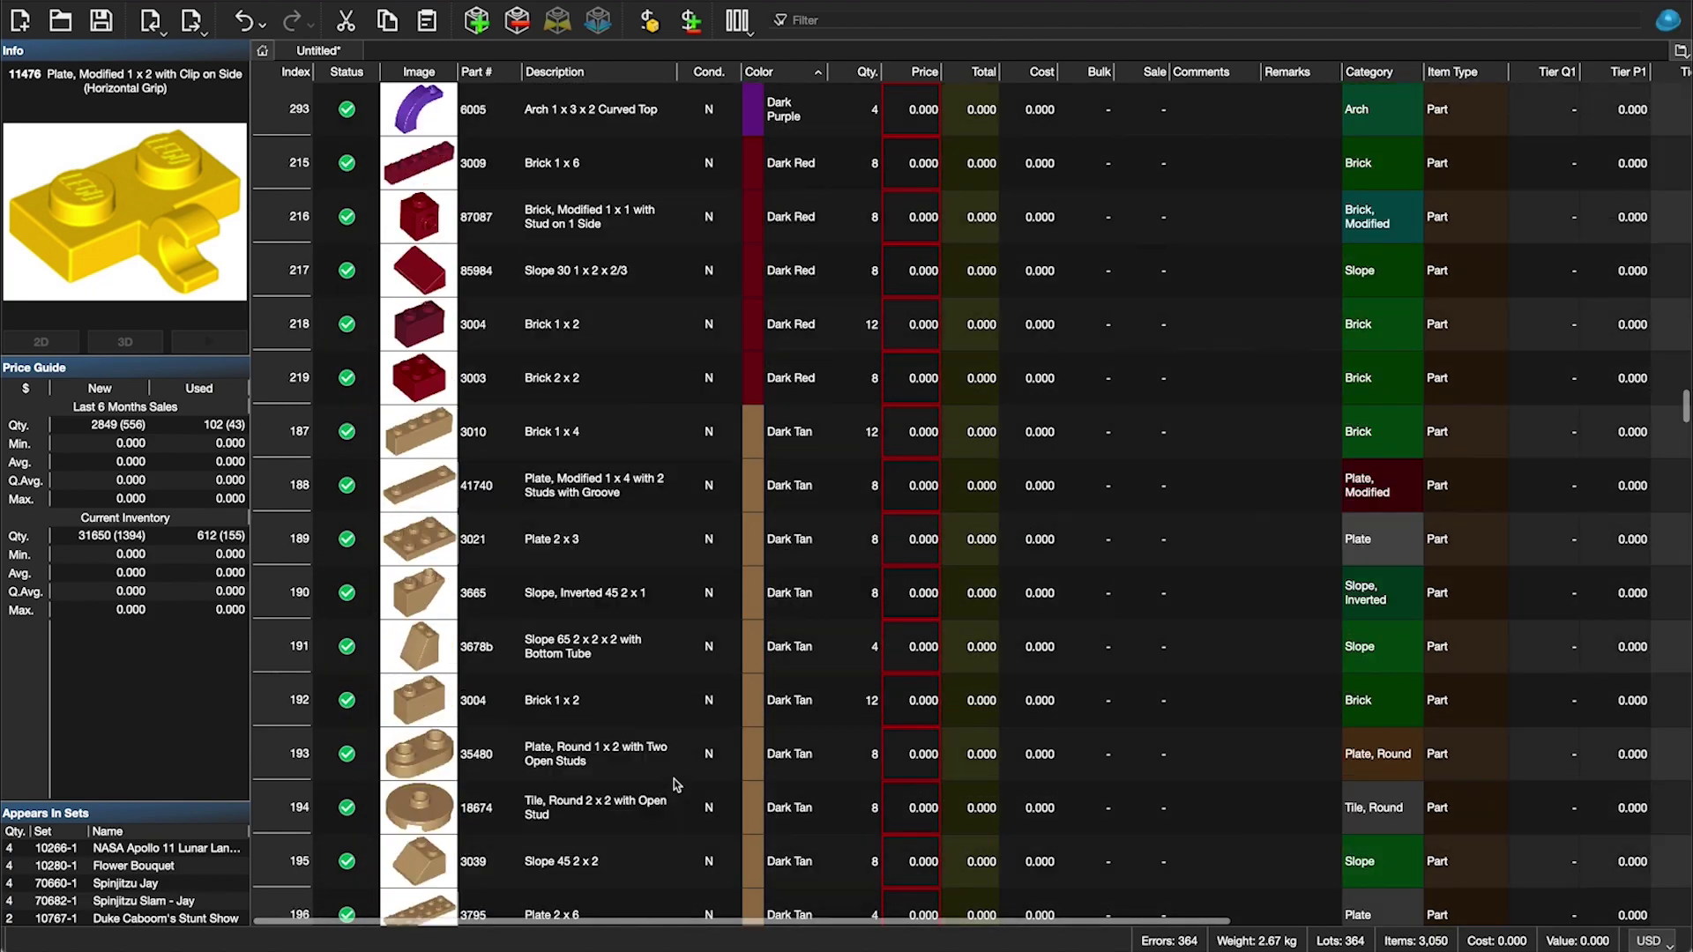
{"action": "scroll", "coordinate": [674, 780], "scroll_direction": "up", "scroll_amount": 5}
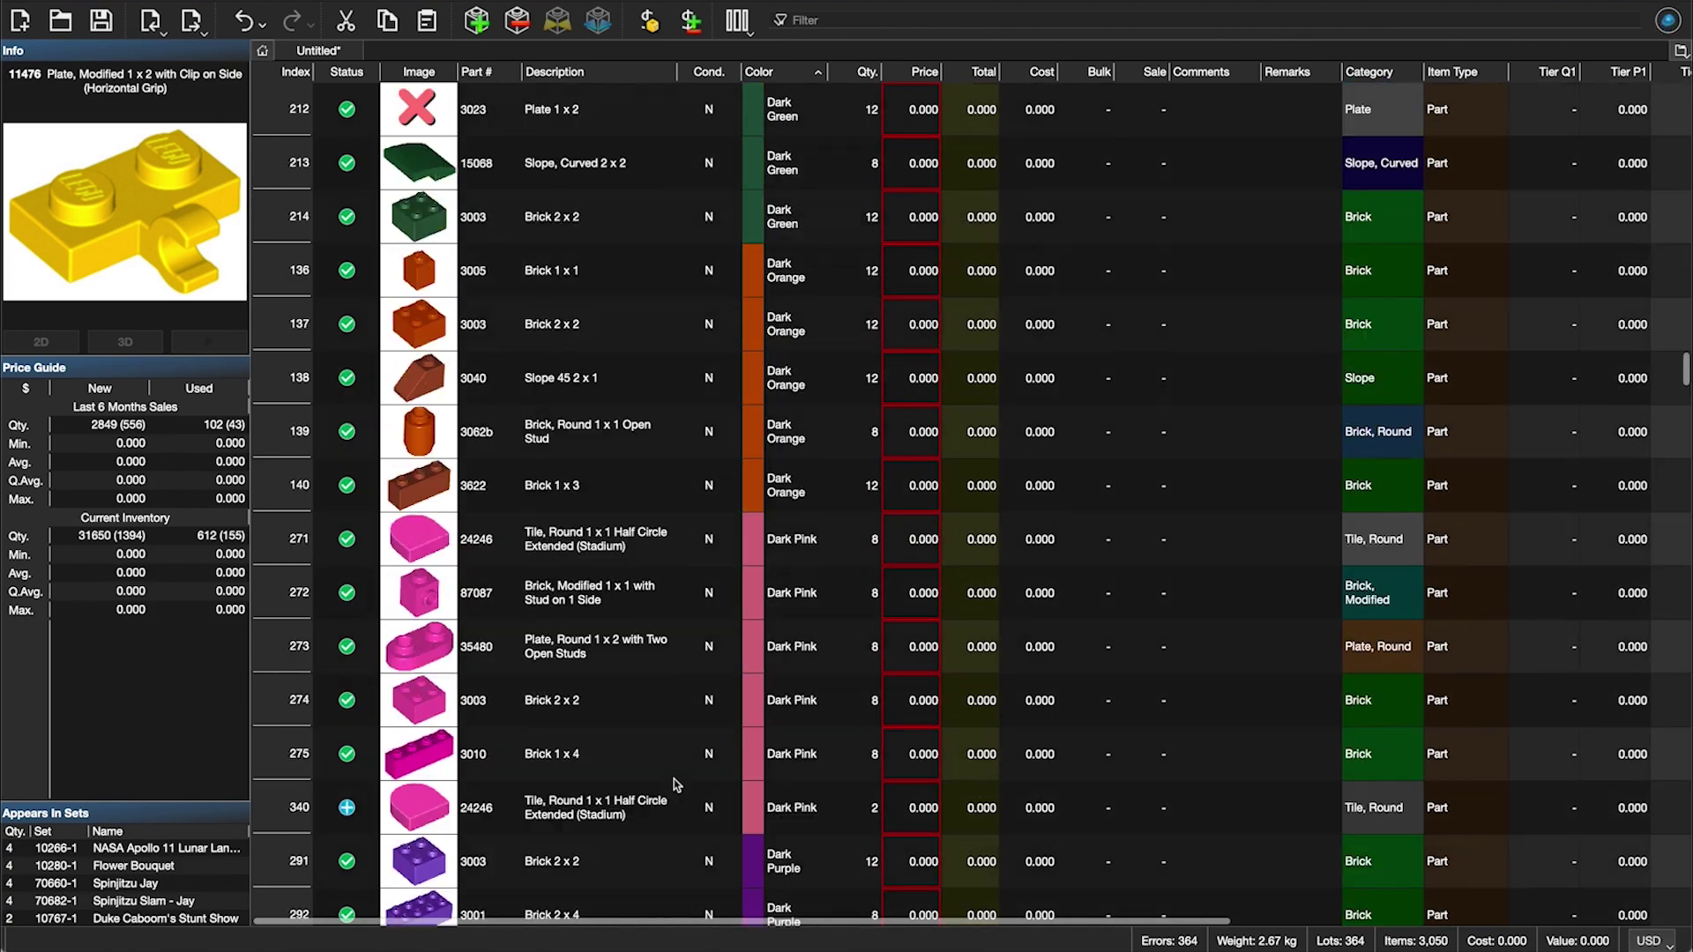
{"action": "scroll", "coordinate": [674, 783], "scroll_direction": "up", "scroll_amount": 3}
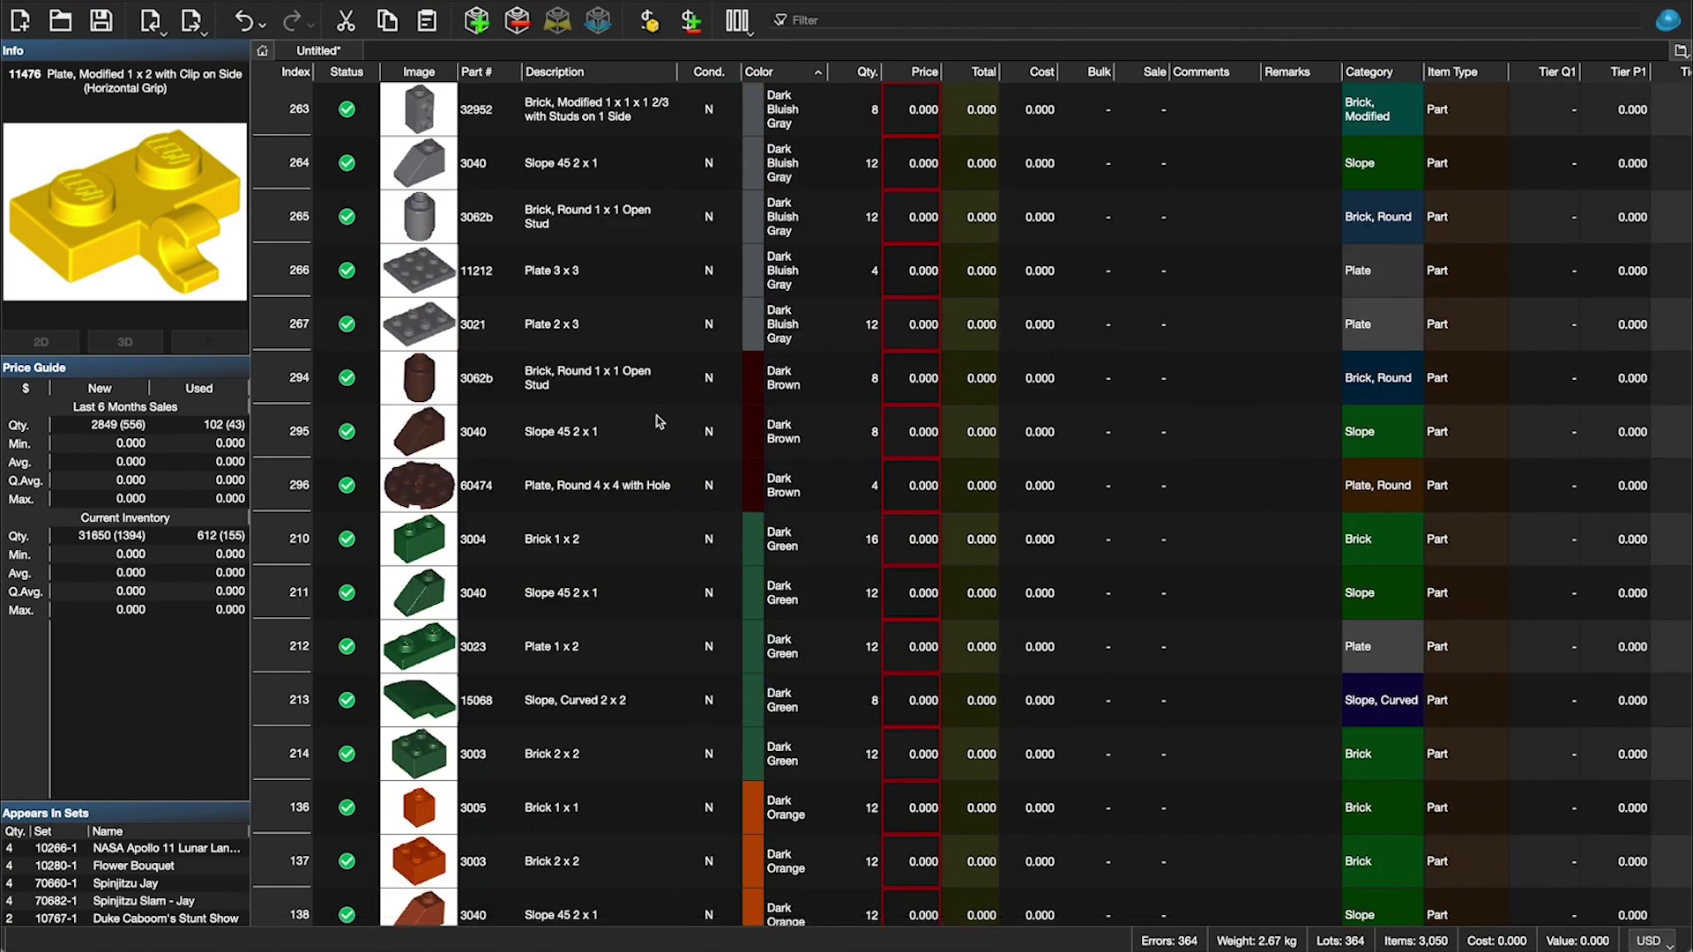
{"action": "left_click", "coordinate": [642, 372], "text": "shift"}
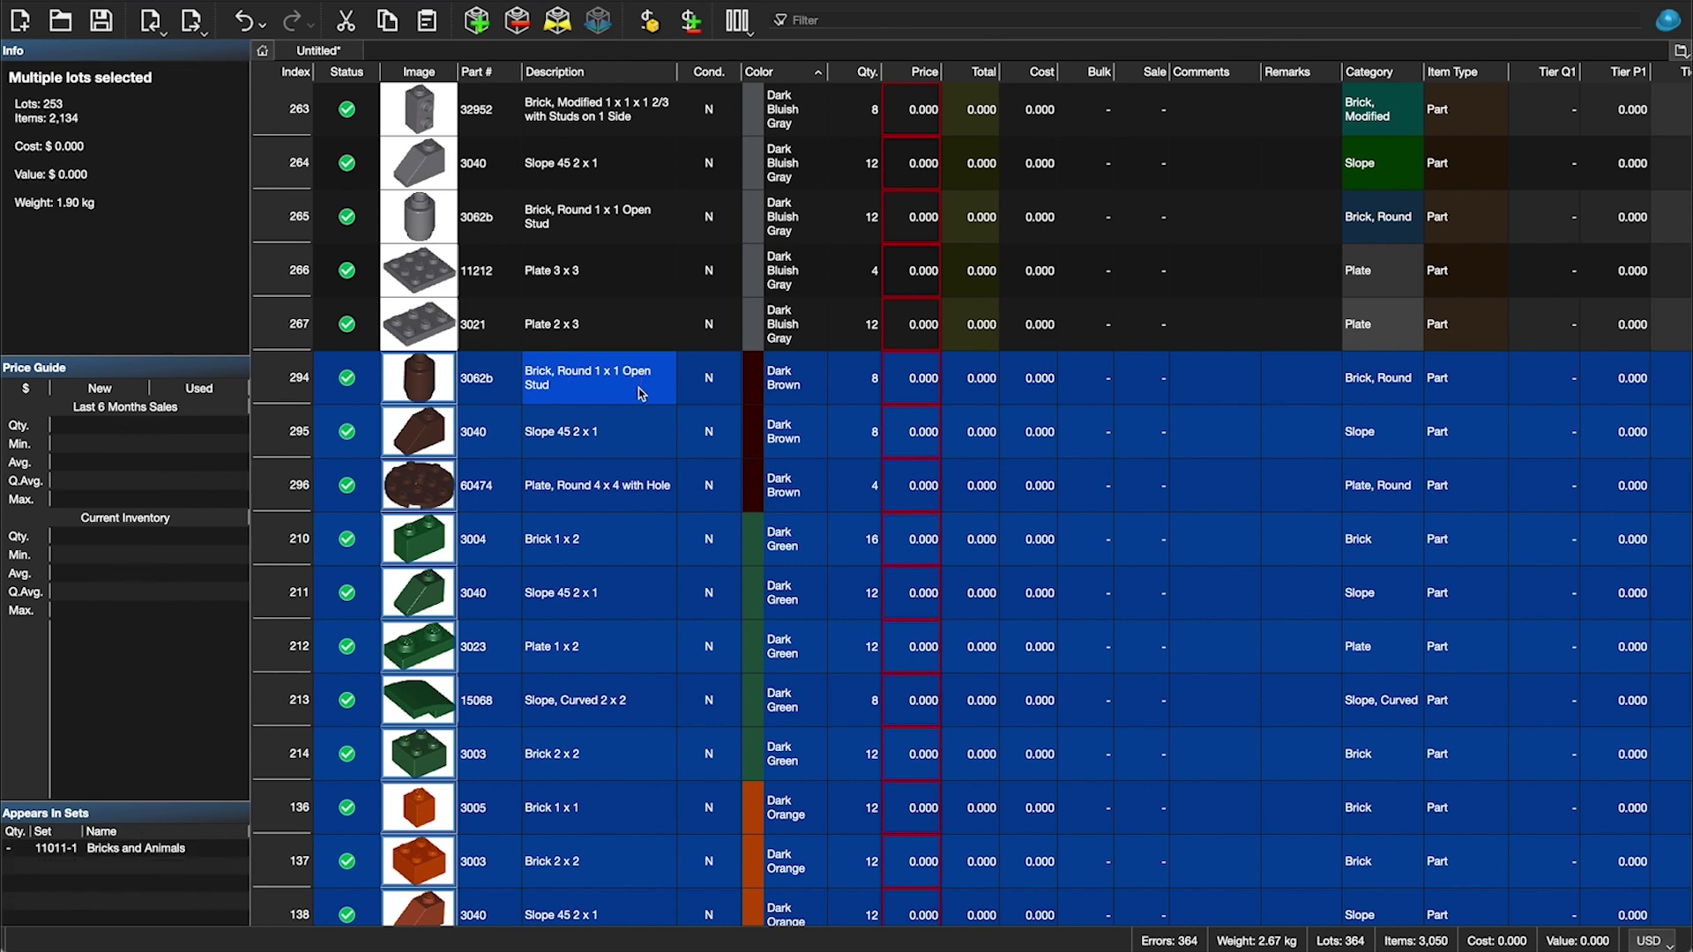
{"action": "right_click", "coordinate": [640, 390]}
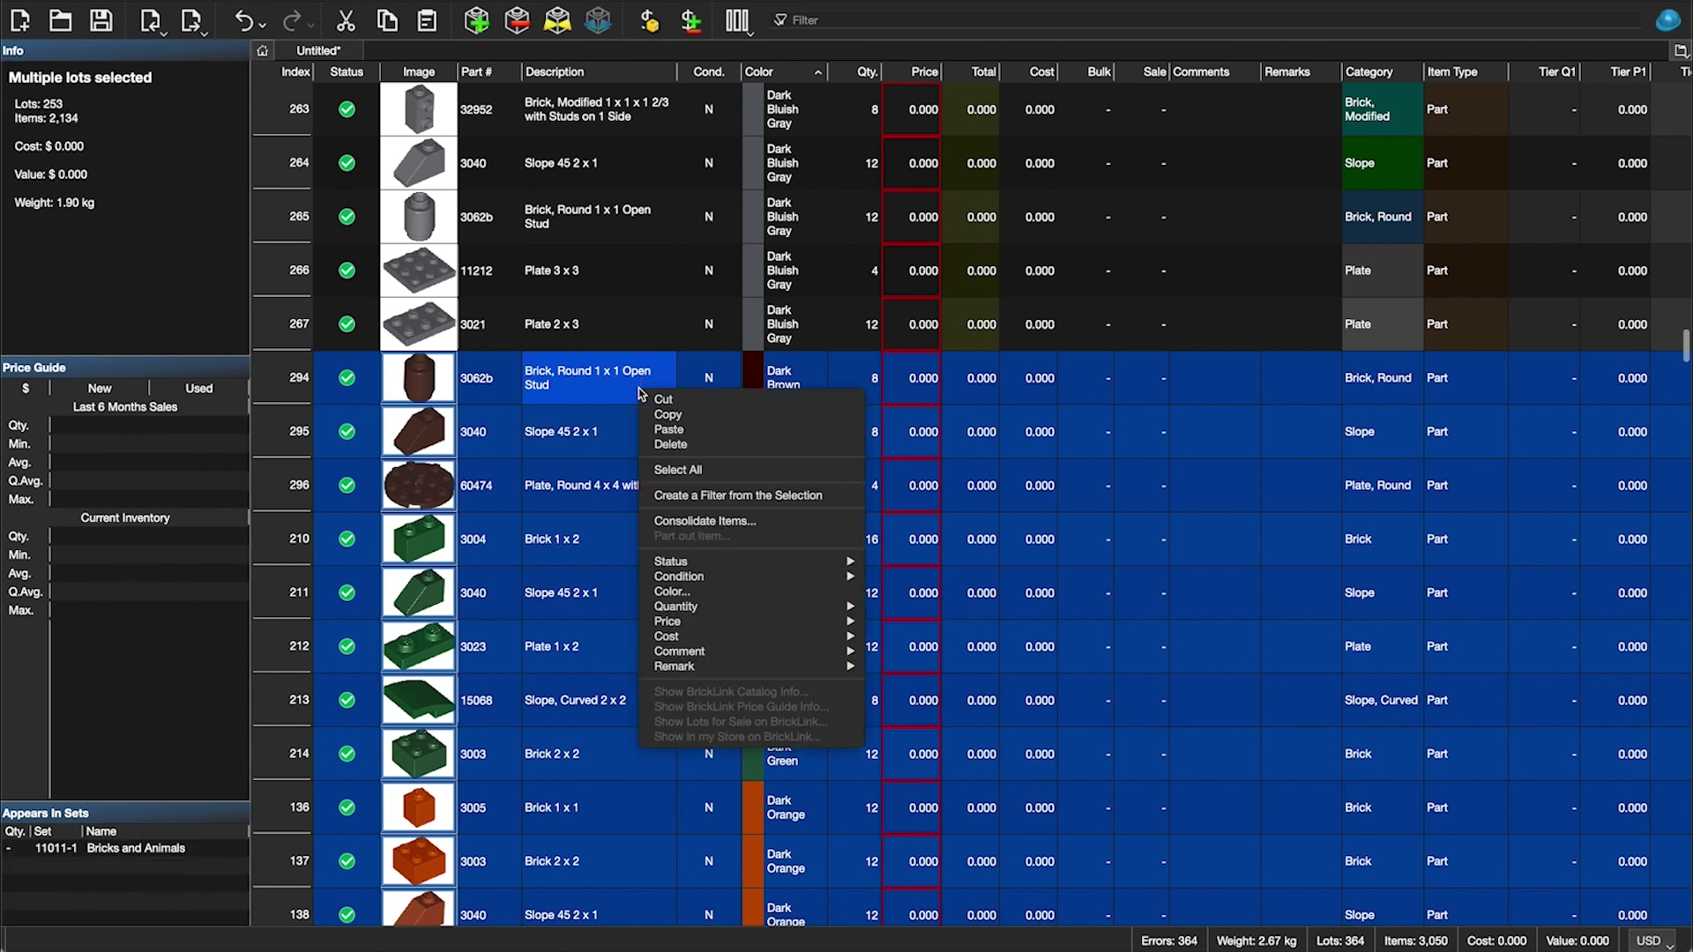
{"action": "left_click", "coordinate": [710, 445]}
Step: Delete all remaining lots from the first Blue part through the last Dark Bluish Gray part, keeping only the Black parts
{"action": "left_click", "coordinate": [703, 369]}
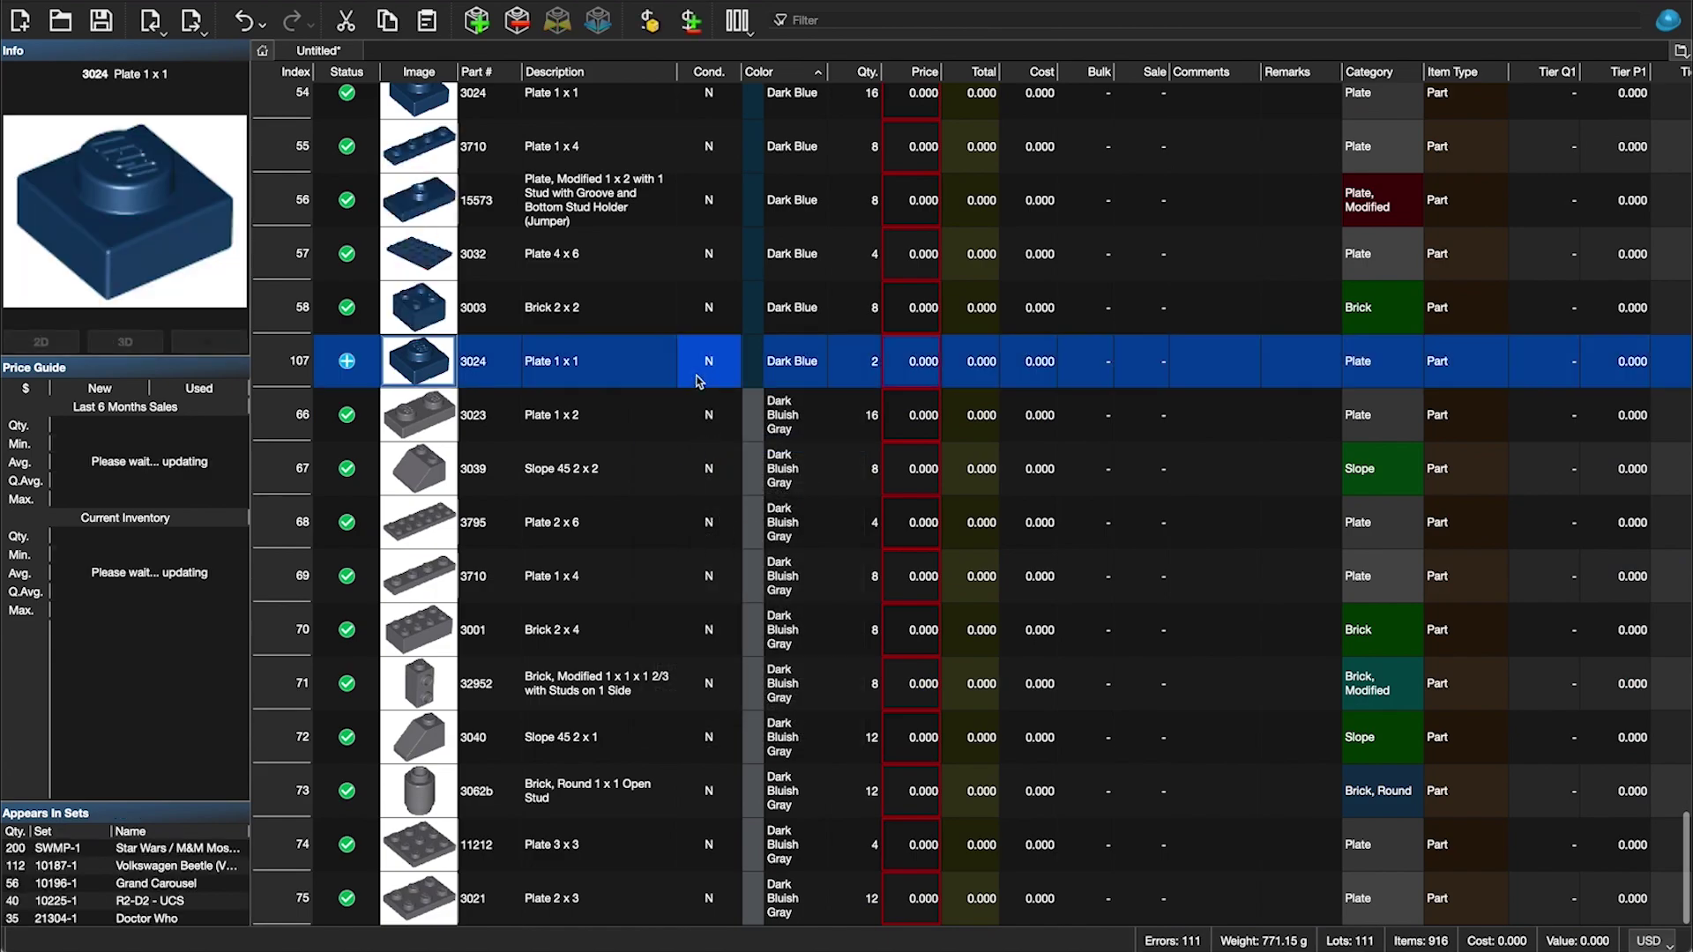
{"action": "scroll", "coordinate": [703, 378], "scroll_direction": "up", "scroll_amount": 3}
{"action": "scroll", "coordinate": [699, 381], "scroll_direction": "up", "scroll_amount": 10}
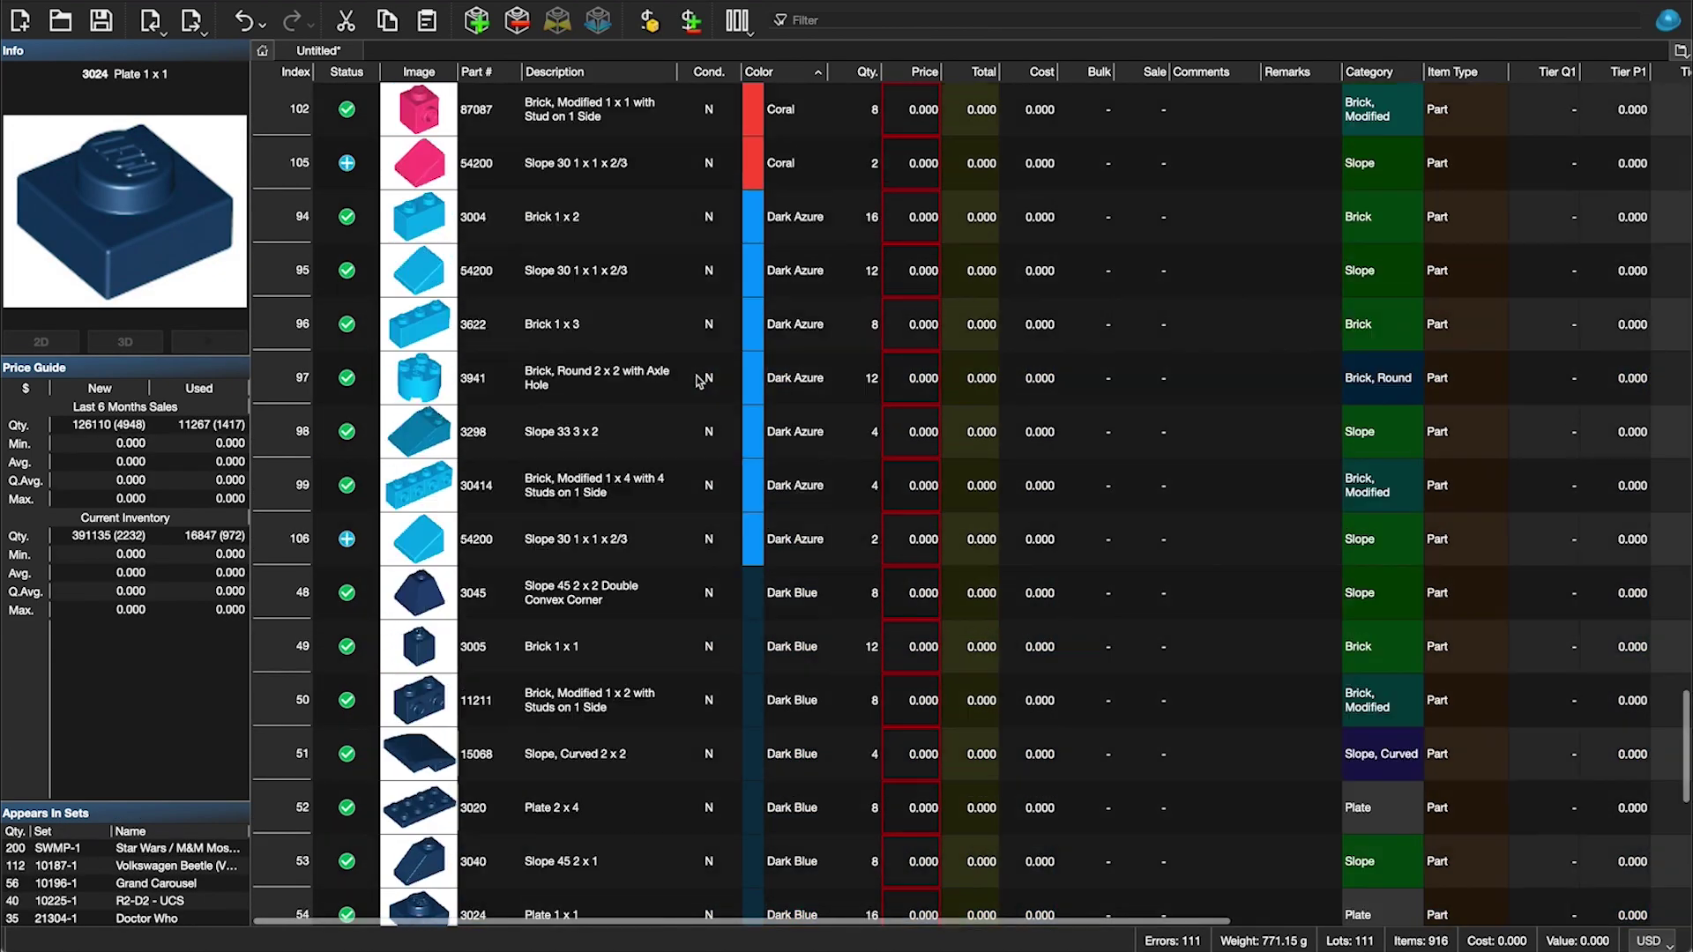
{"action": "scroll", "coordinate": [699, 381], "scroll_direction": "up", "scroll_amount": 10}
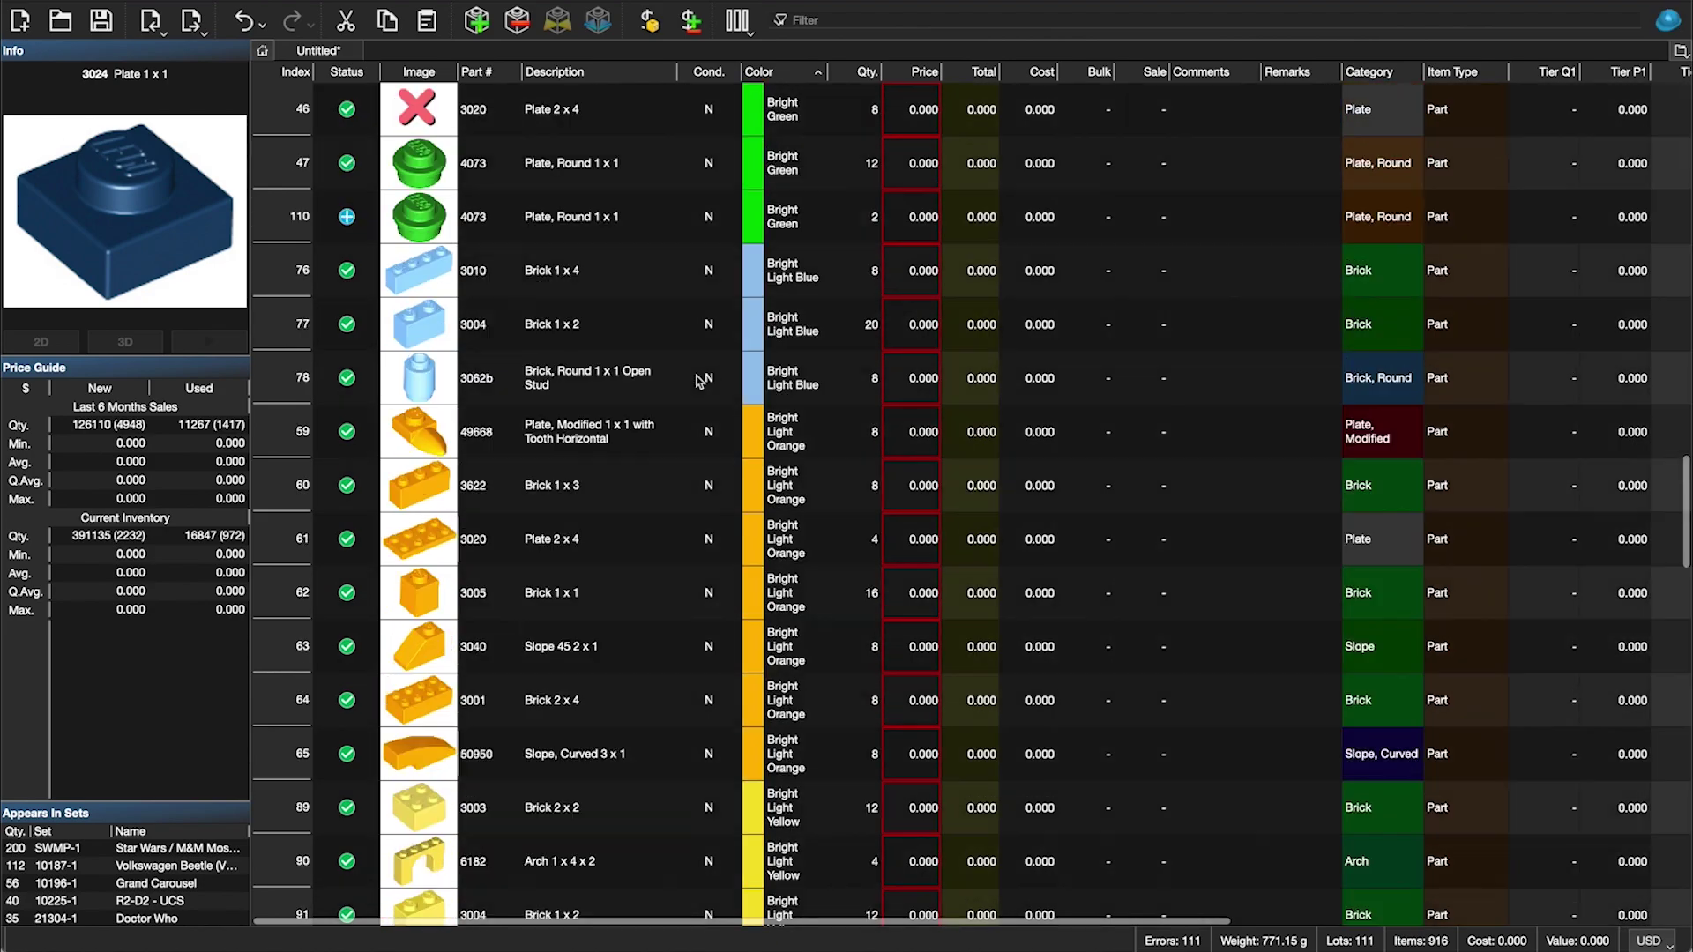
{"action": "scroll", "coordinate": [699, 381], "scroll_direction": "up", "scroll_amount": 1}
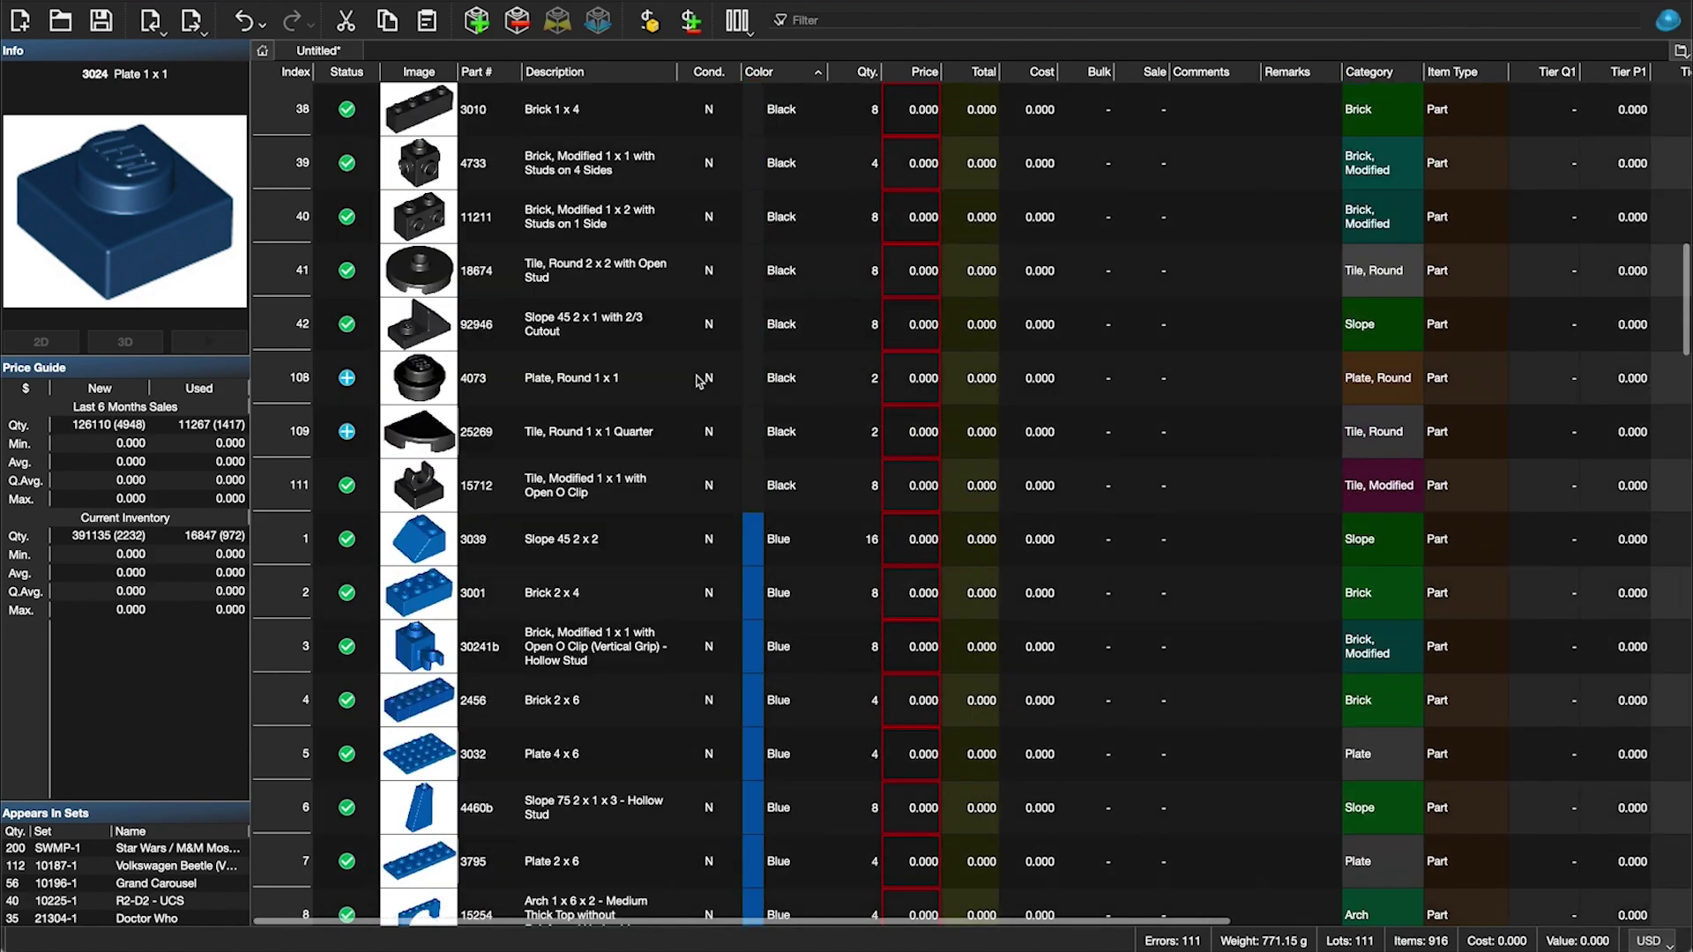
{"action": "left_click", "coordinate": [679, 543]}
{"action": "right_click", "coordinate": [679, 543]}
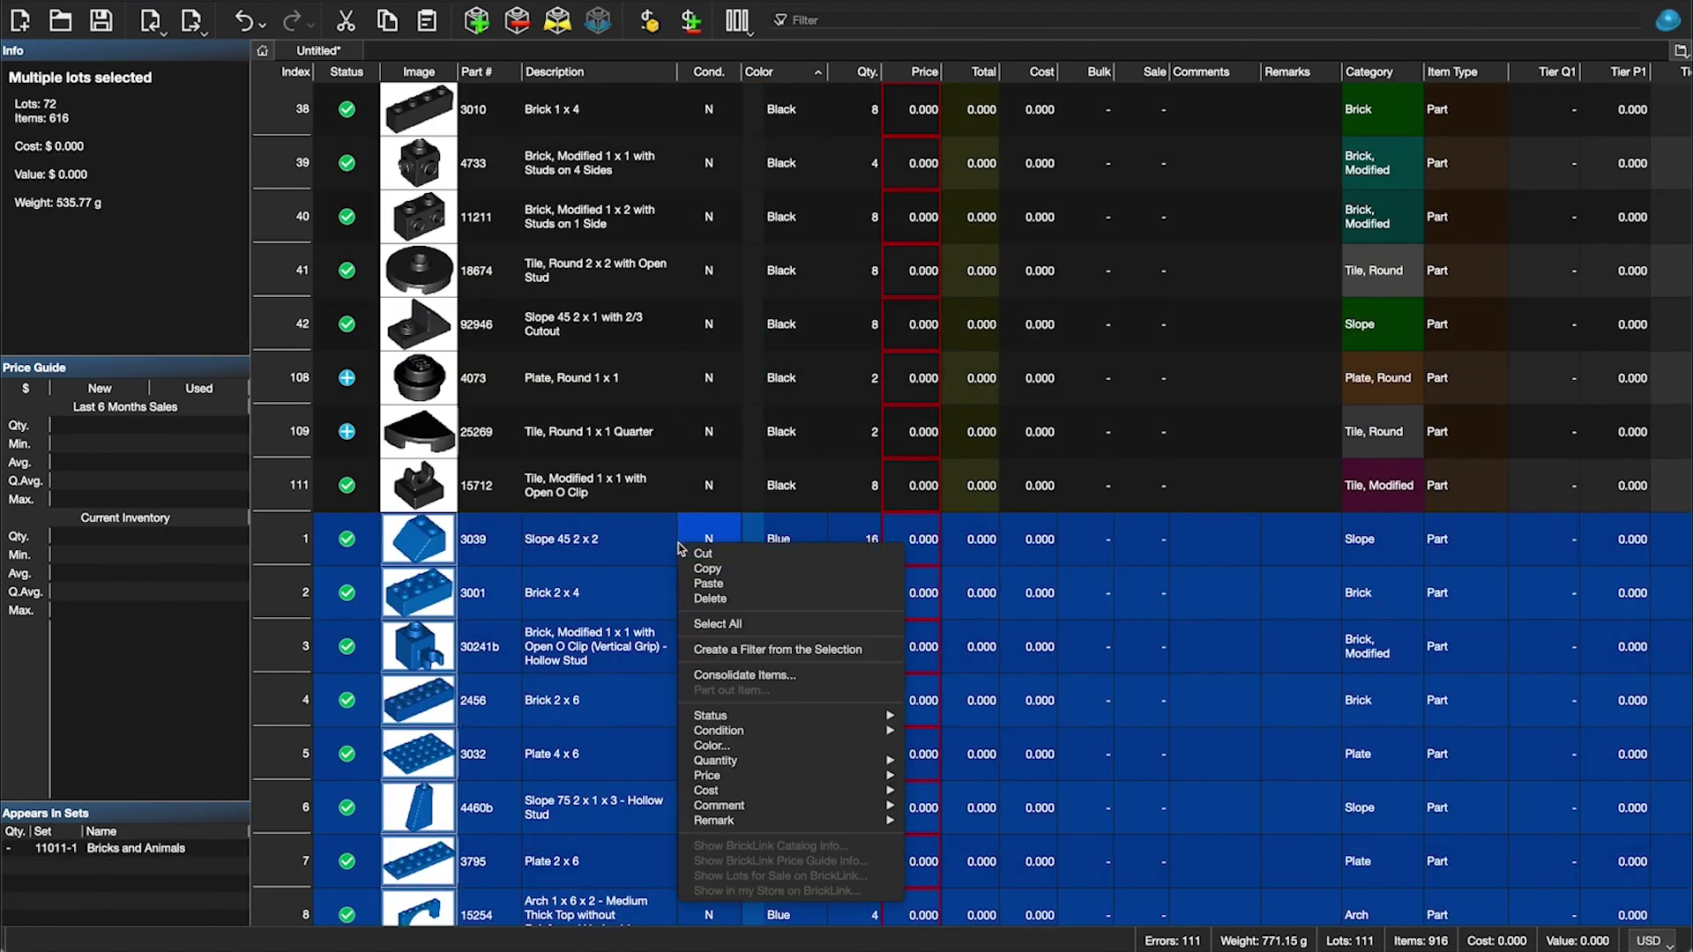
{"action": "left_click", "coordinate": [714, 600]}
{"action": "scroll", "coordinate": [715, 603], "scroll_direction": "up", "scroll_amount": 10}
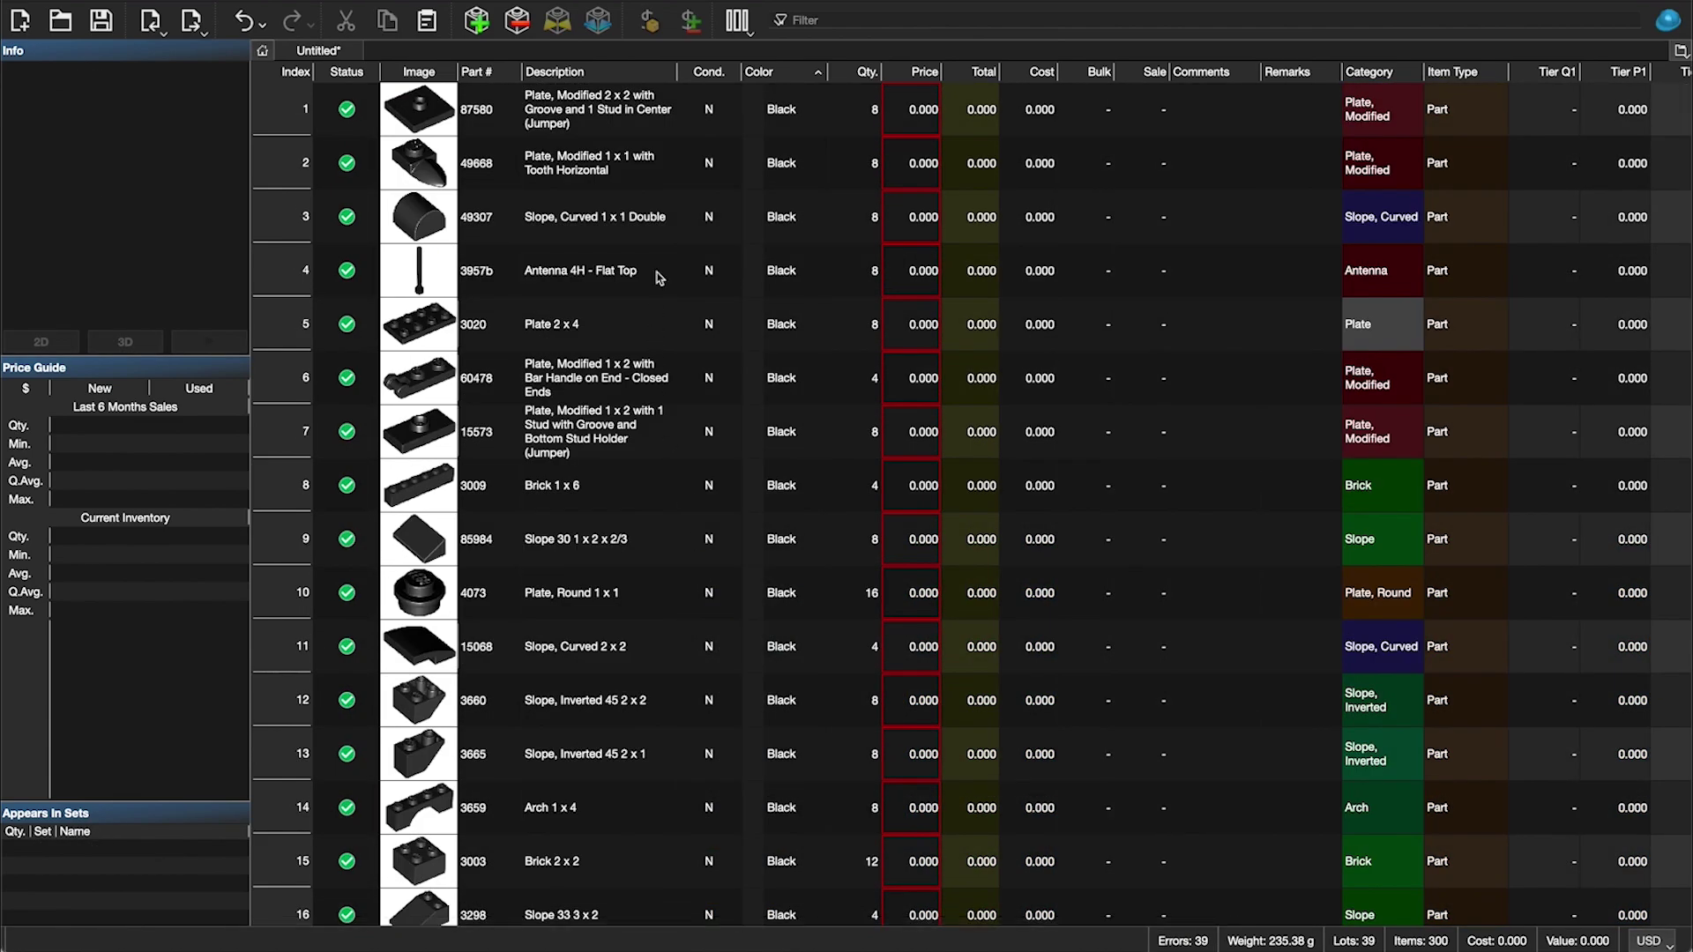
Step: Save the parted-out inventory to the Desktop as 11011_before
{"action": "scroll", "coordinate": [657, 278], "scroll_direction": "down", "scroll_amount": 5}
{"action": "scroll", "coordinate": [660, 277], "scroll_direction": "down", "scroll_amount": 3}
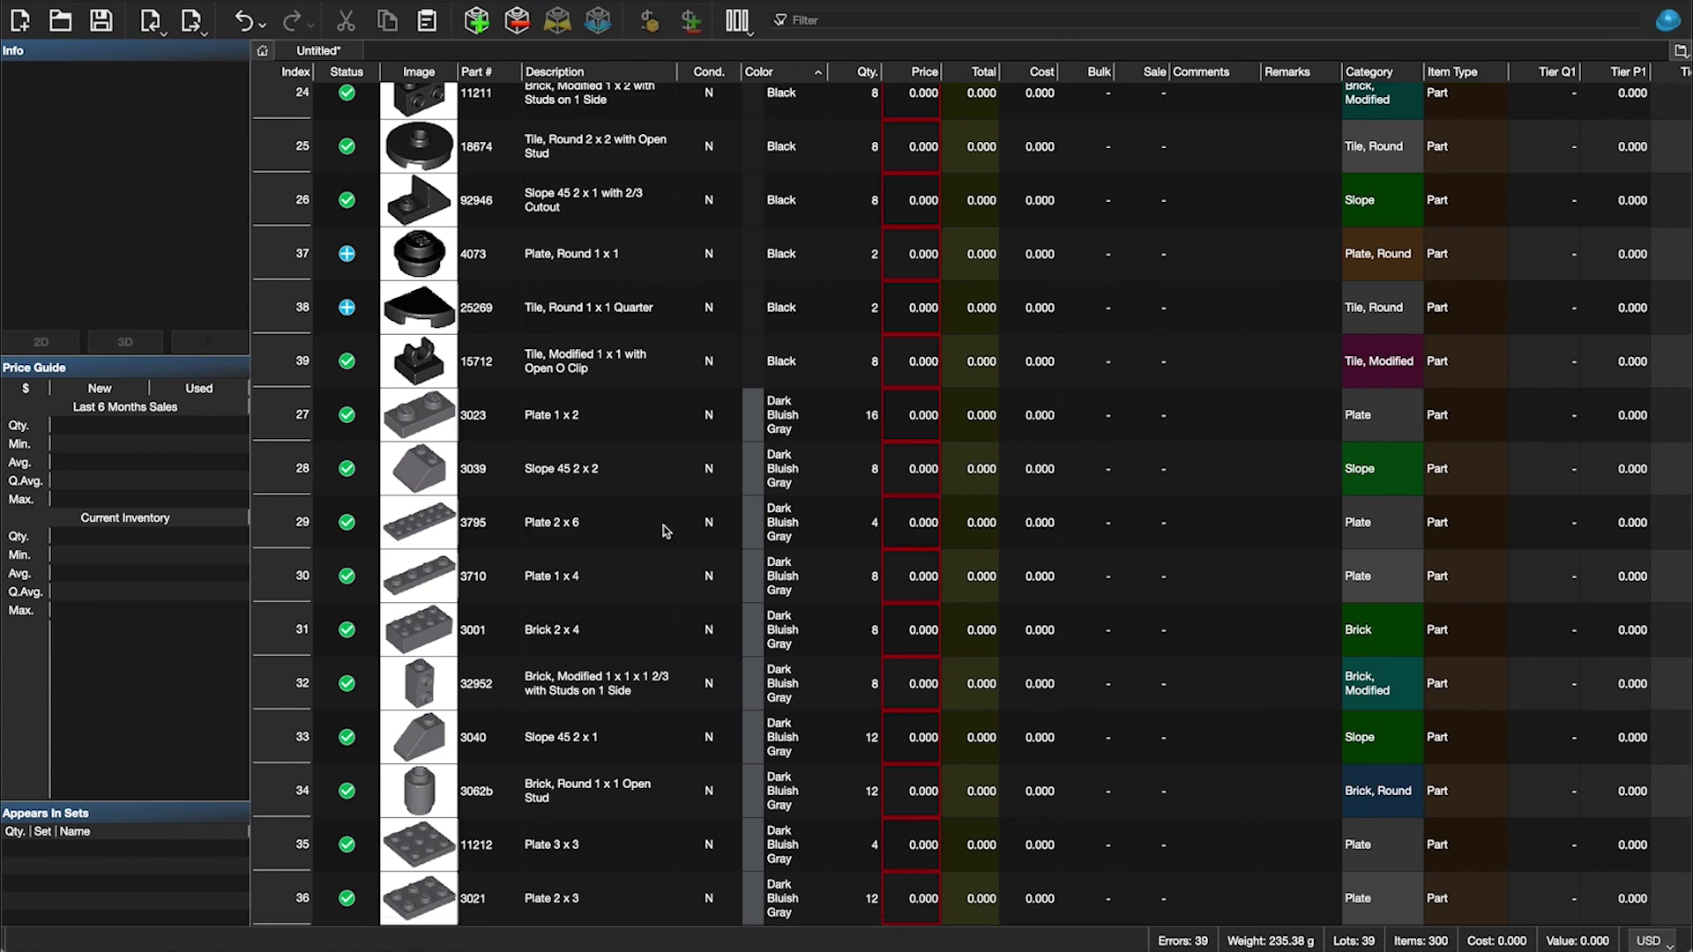
{"action": "scroll", "coordinate": [664, 530], "scroll_direction": "up", "scroll_amount": 8}
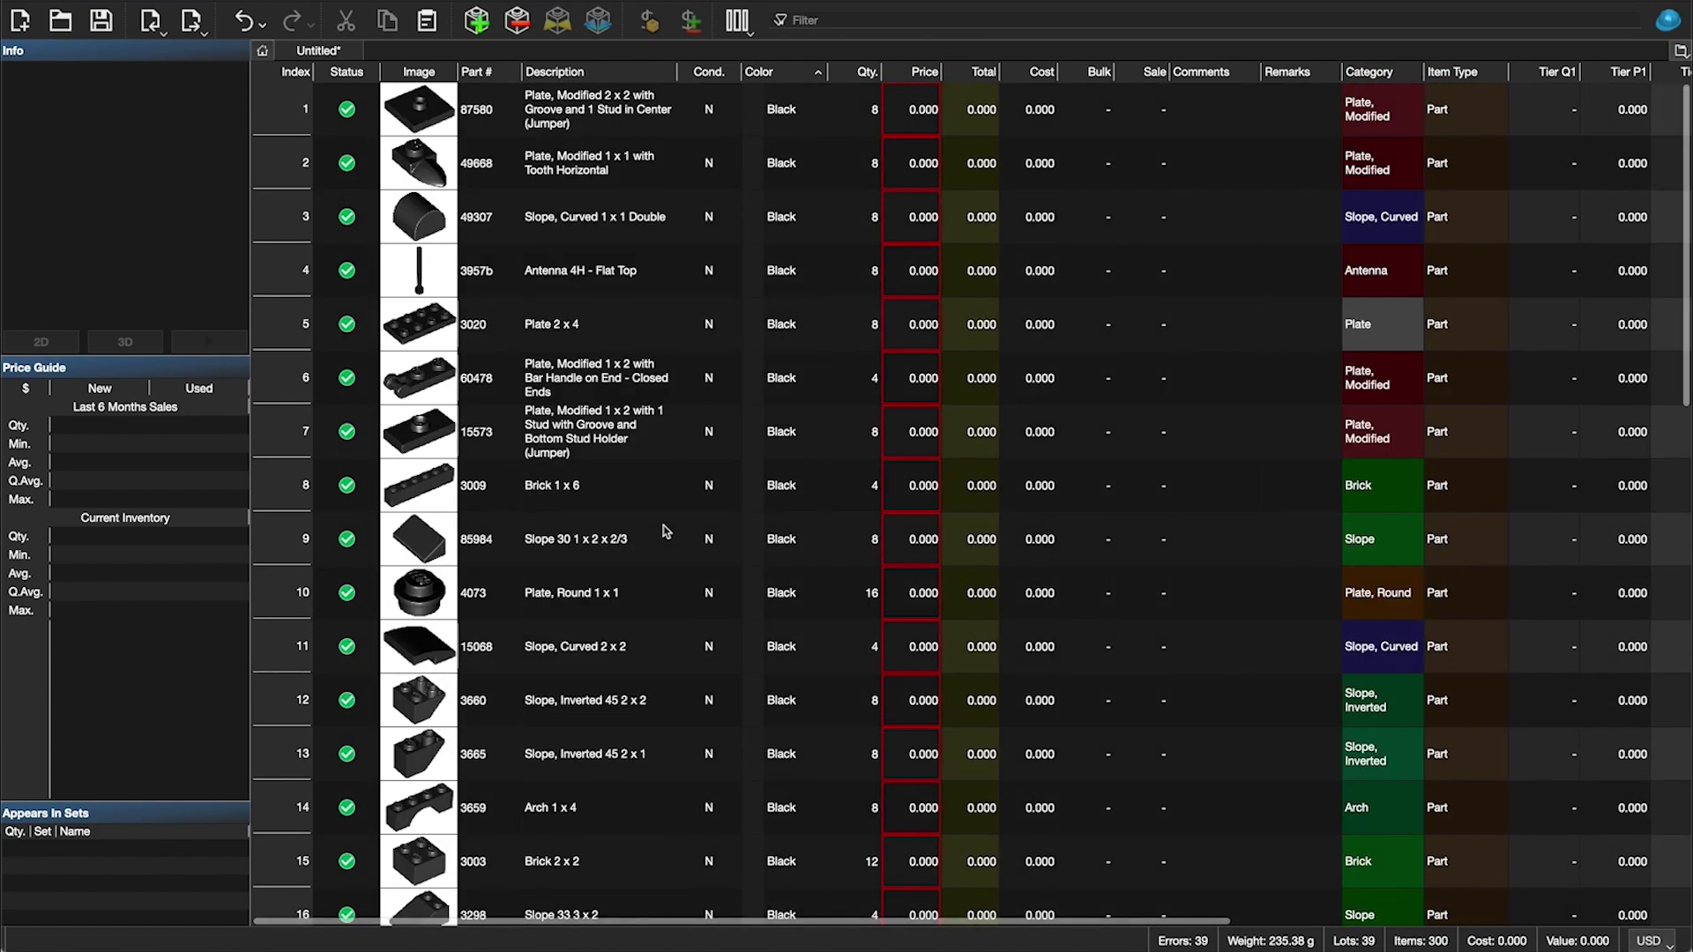
{"action": "key", "text": "super+s"}
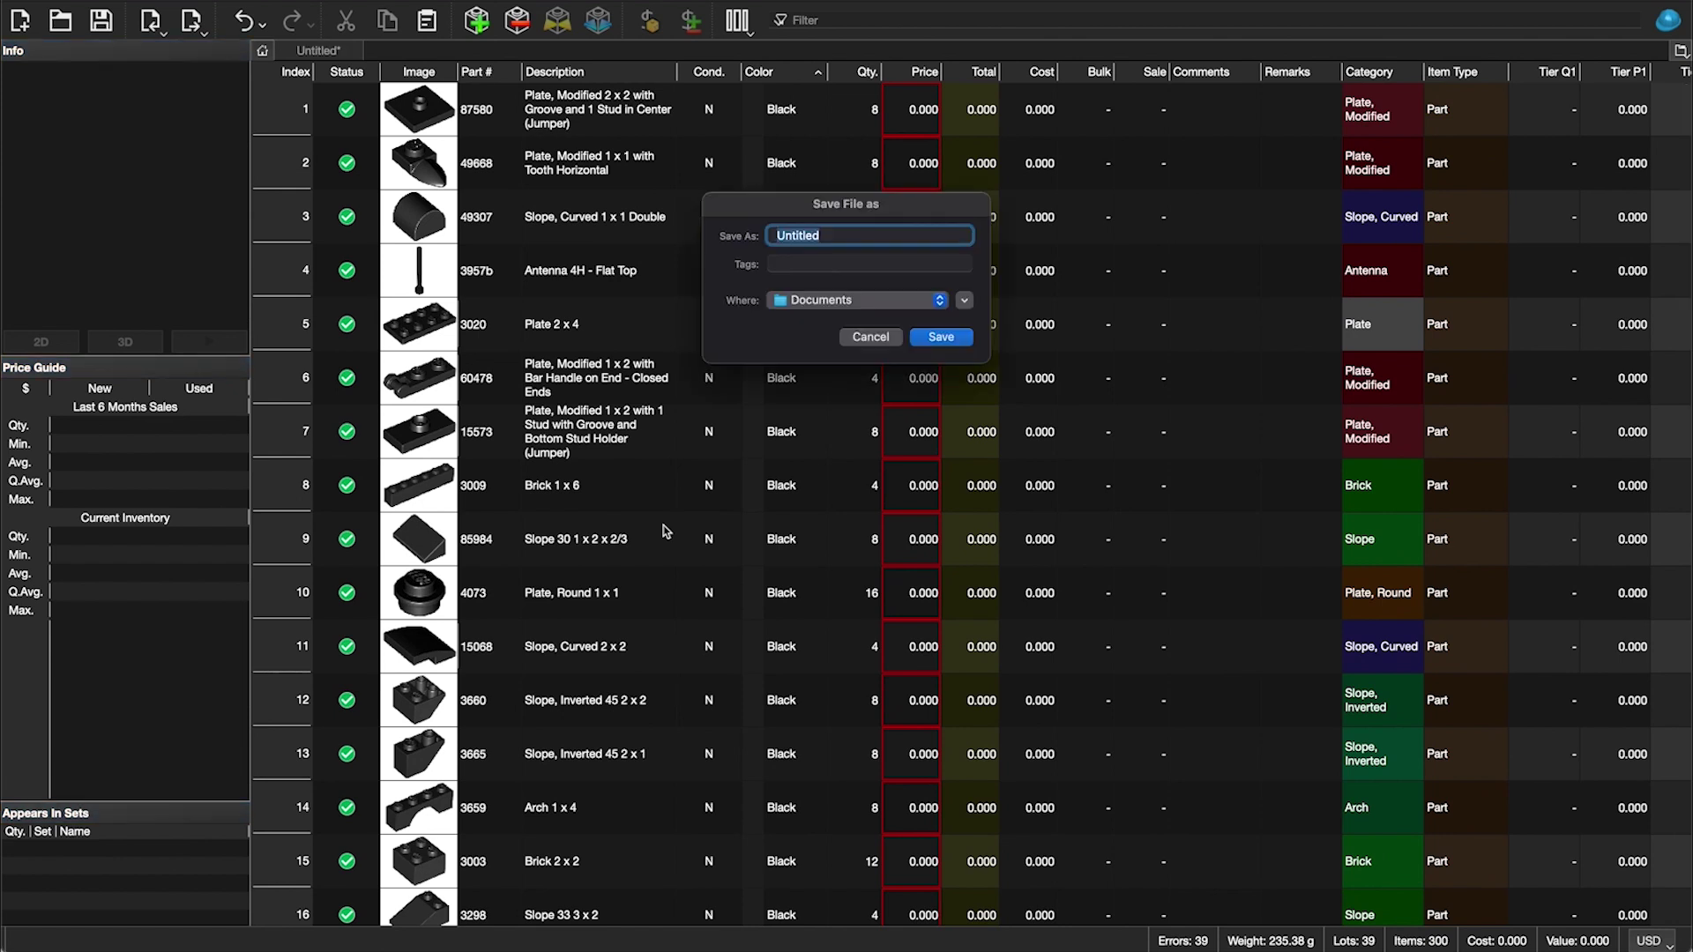
{"action": "left_click", "coordinate": [964, 301]}
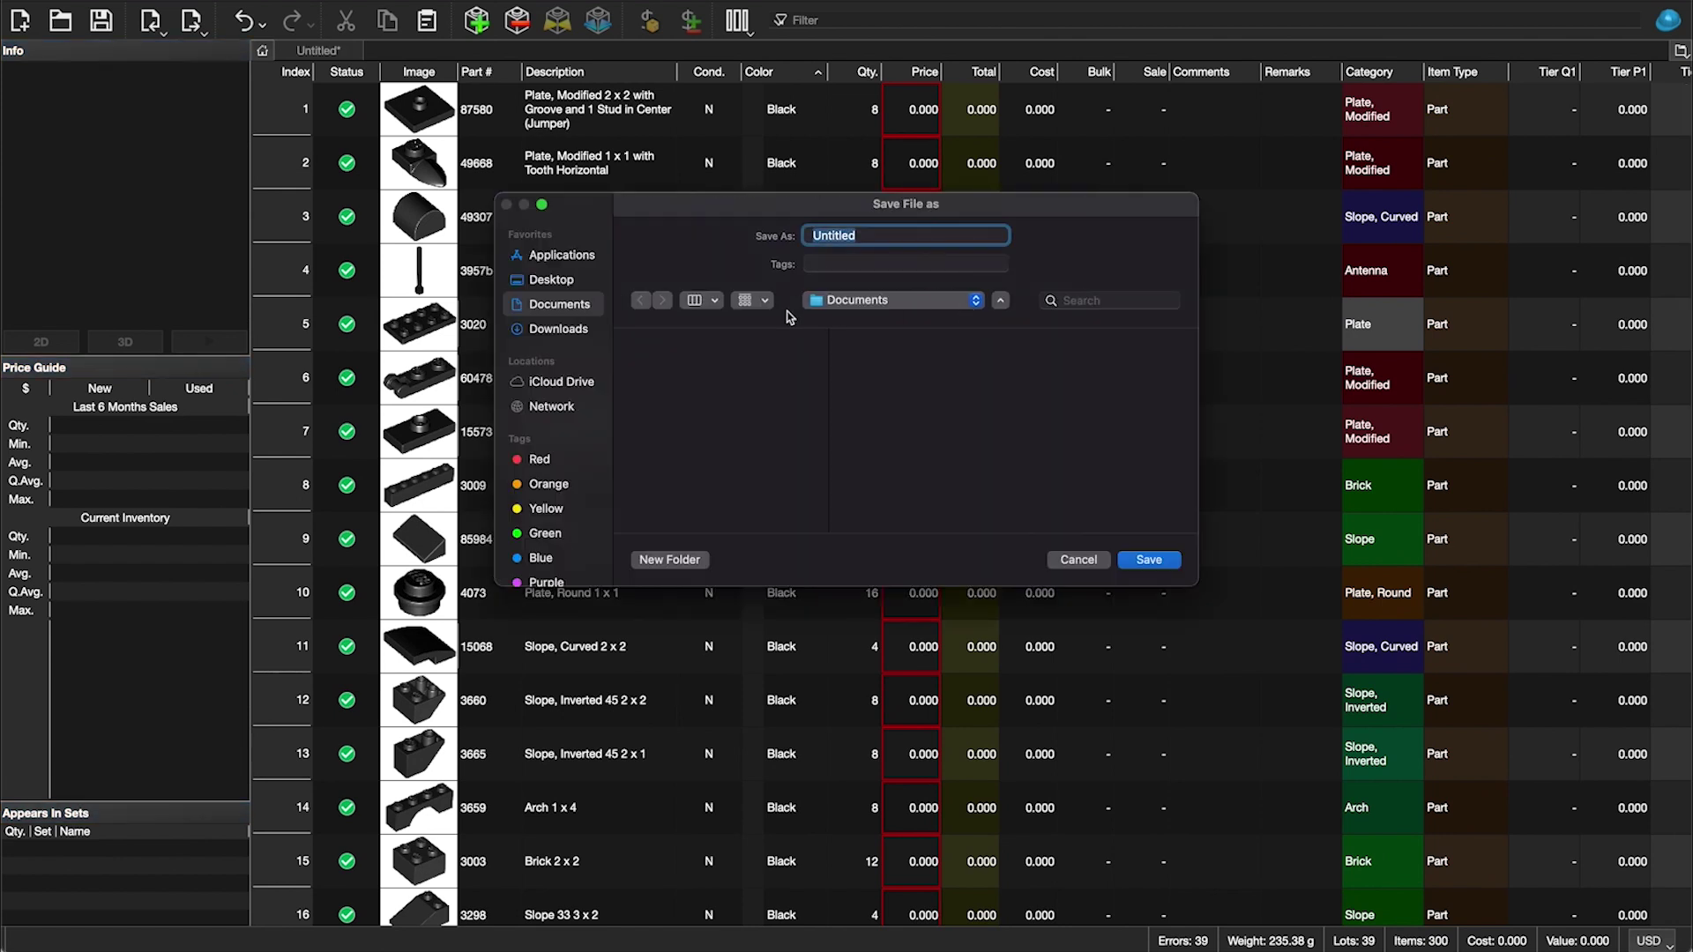
{"action": "left_click", "coordinate": [570, 282]}
{"action": "type", "text": "11011_before"}
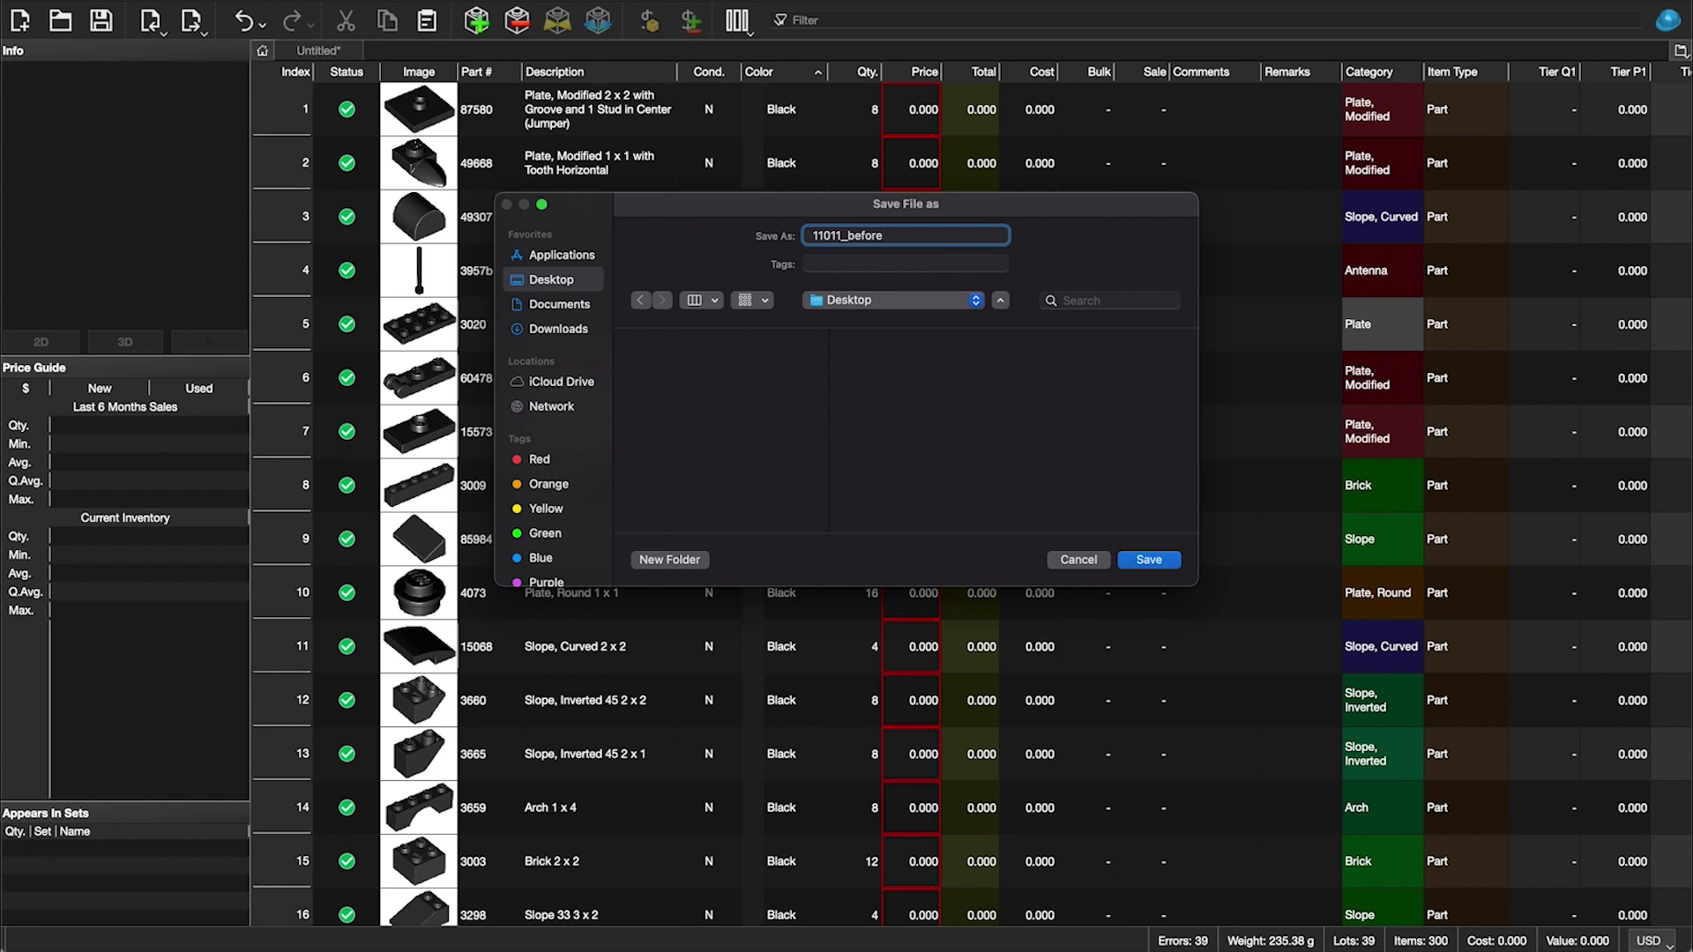
{"action": "left_click", "coordinate": [1155, 565]}
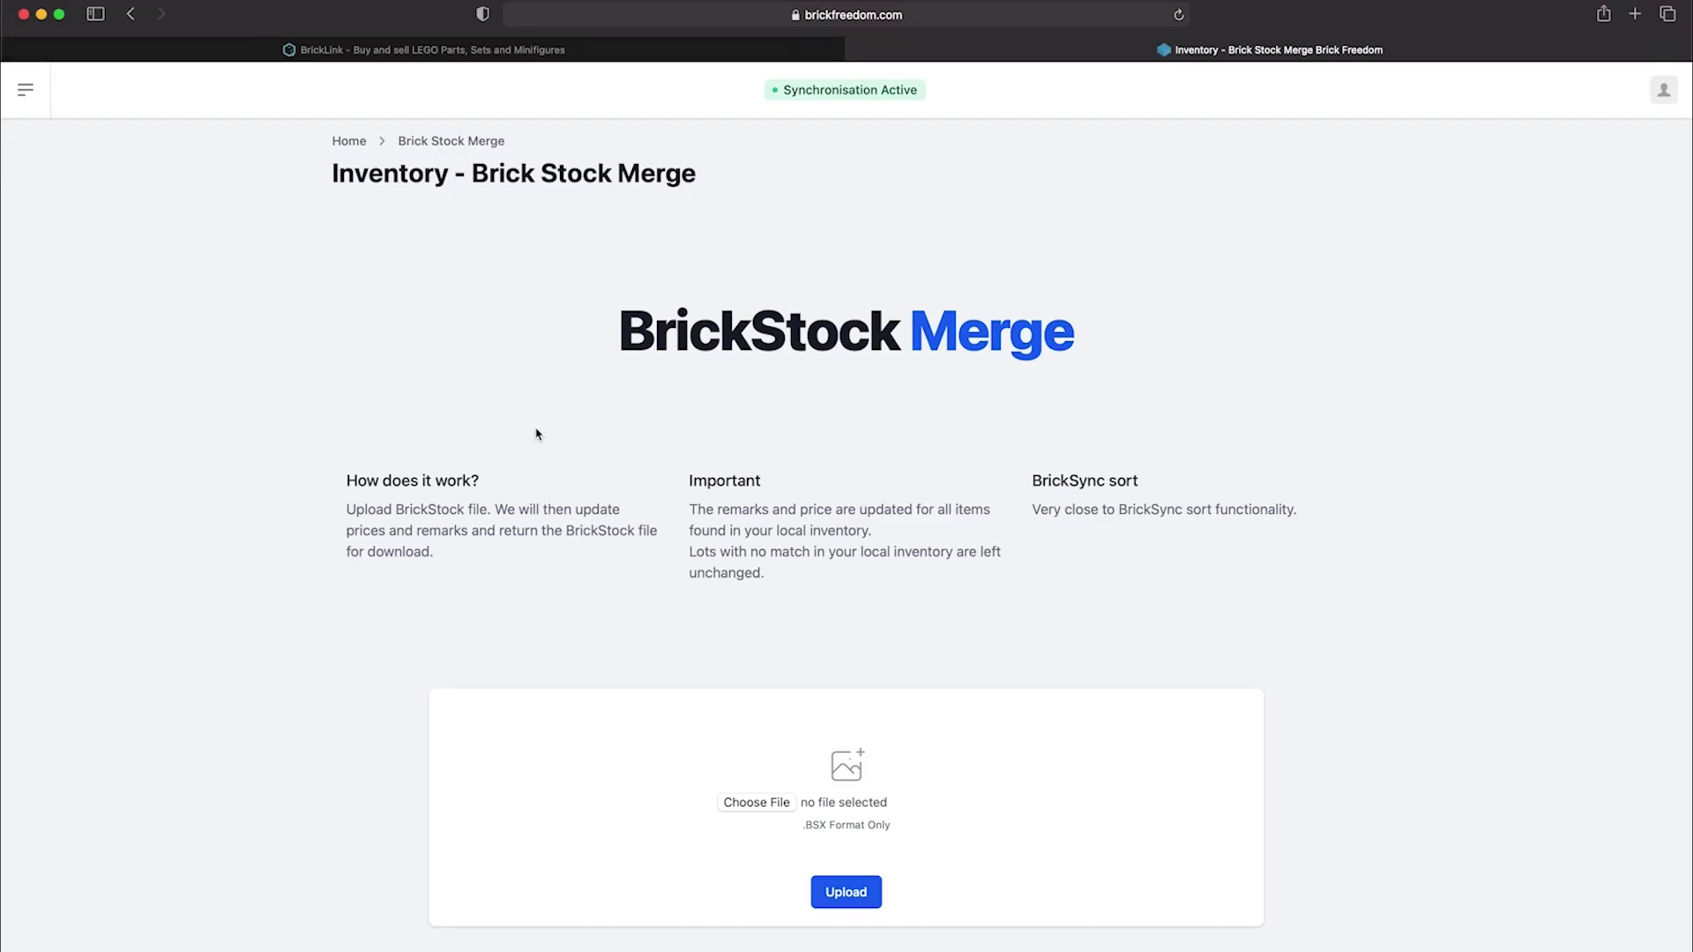
Step: Switch to Brick Freedom in the browser, open Brick Stock Merge and upload 11011_before.bsx from the Desktop
{"action": "left_click", "coordinate": [26, 92]}
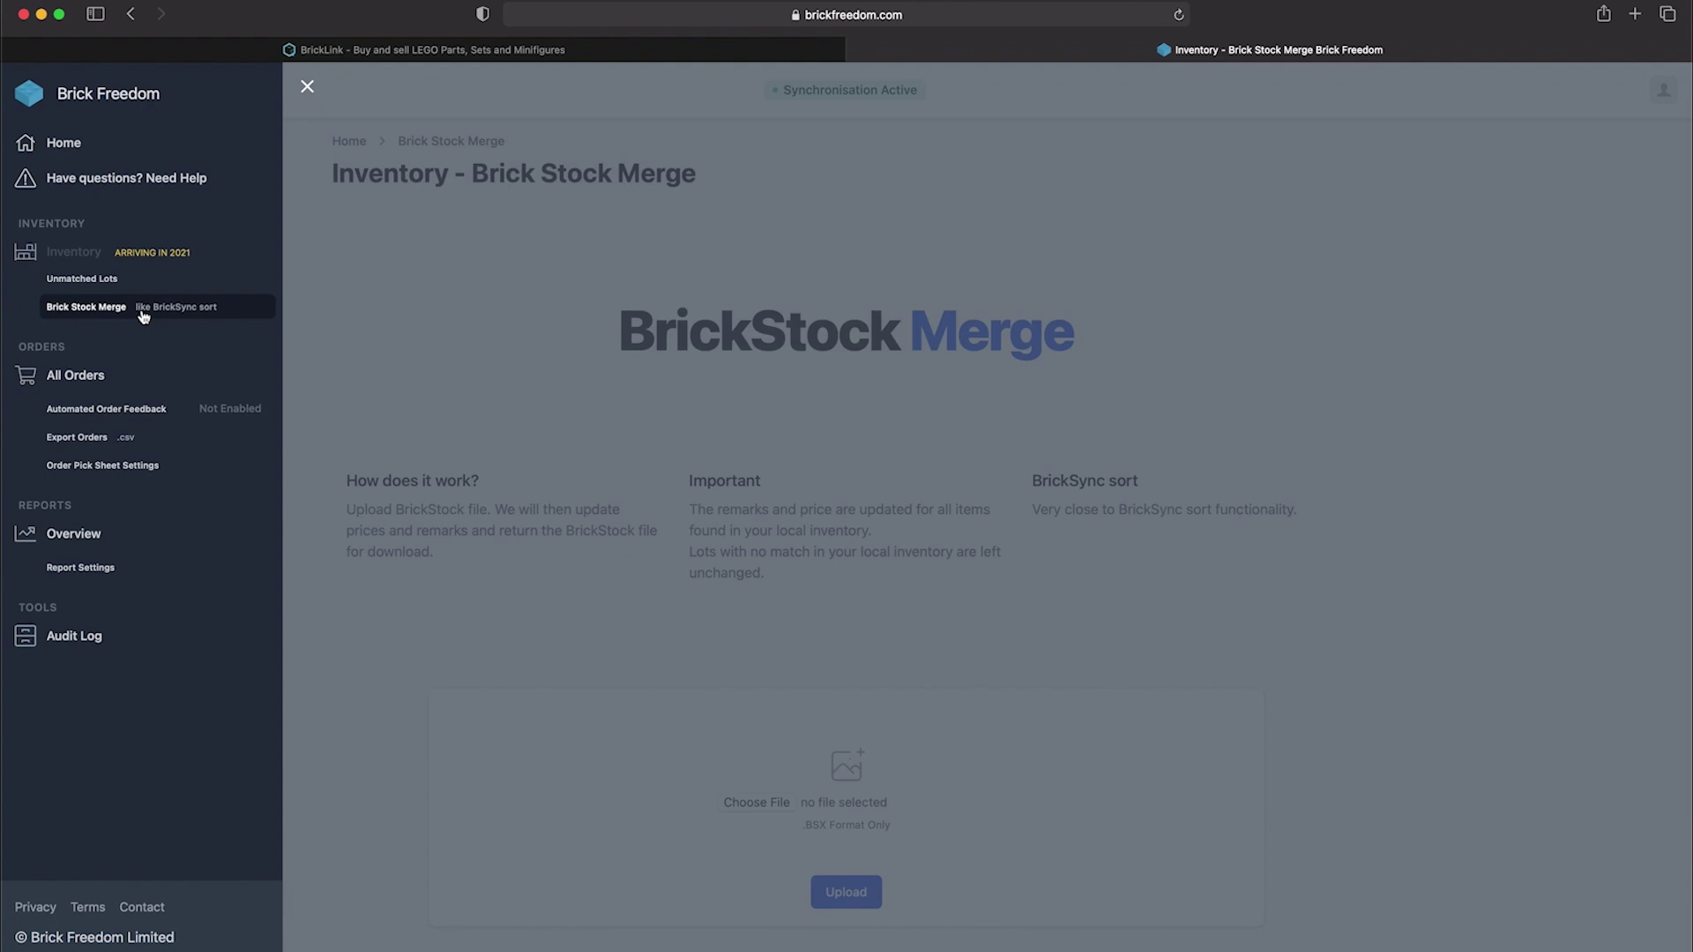
{"action": "left_click", "coordinate": [182, 315]}
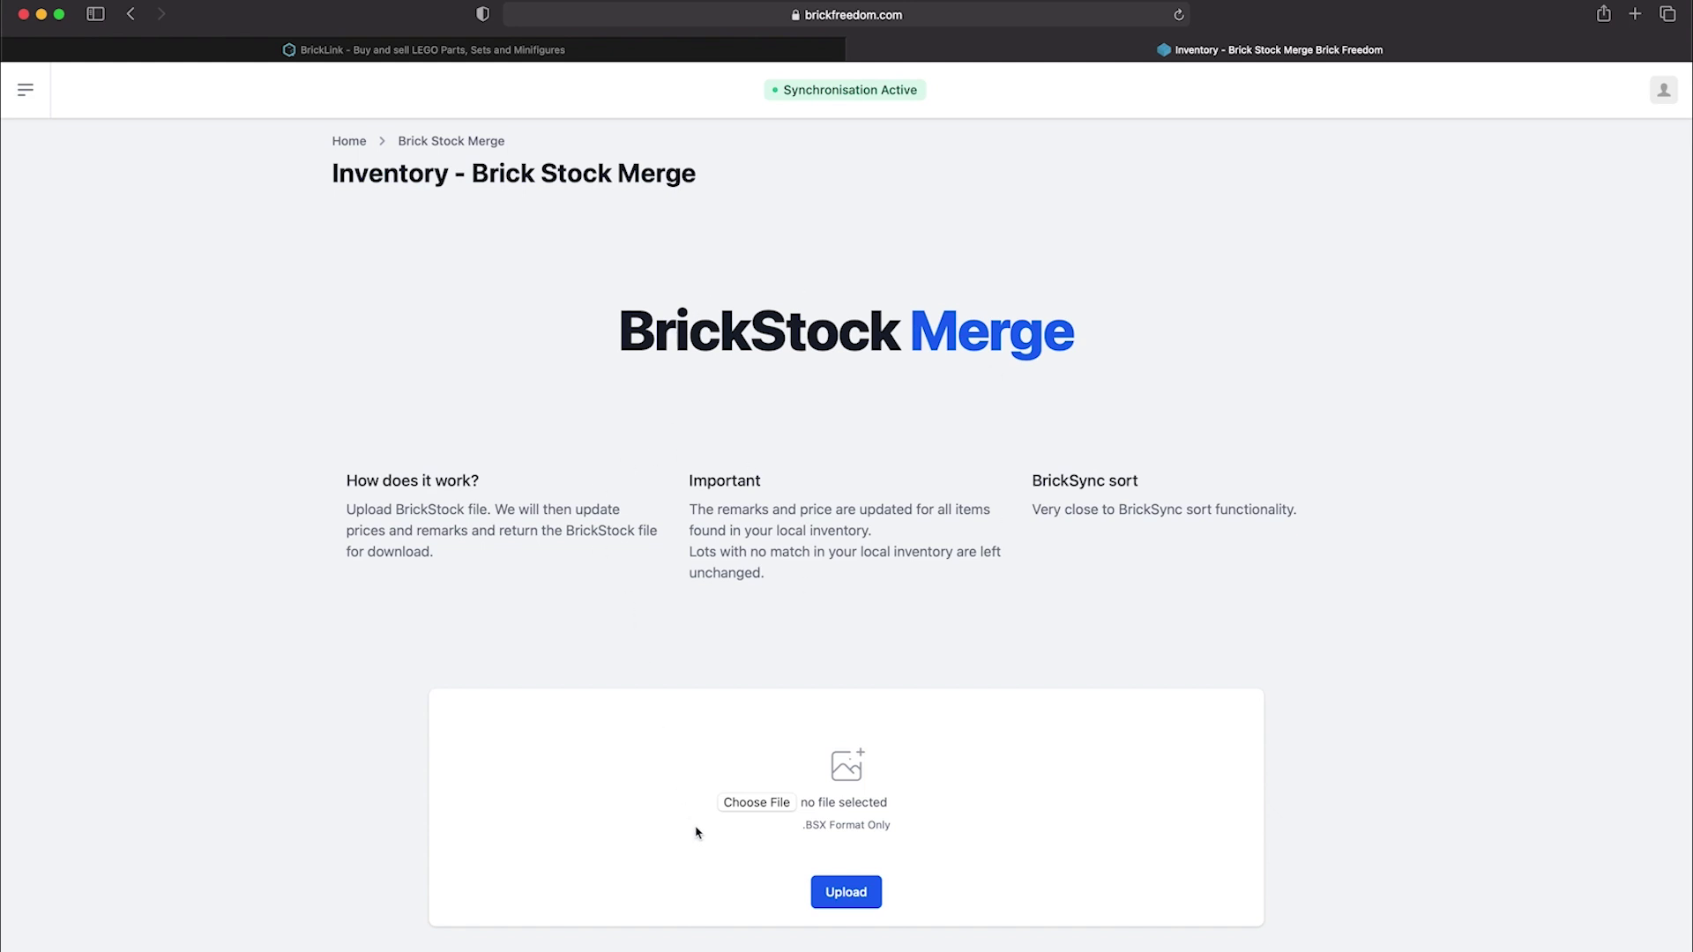
{"action": "scroll", "coordinate": [862, 745], "scroll_direction": "down", "scroll_amount": 2}
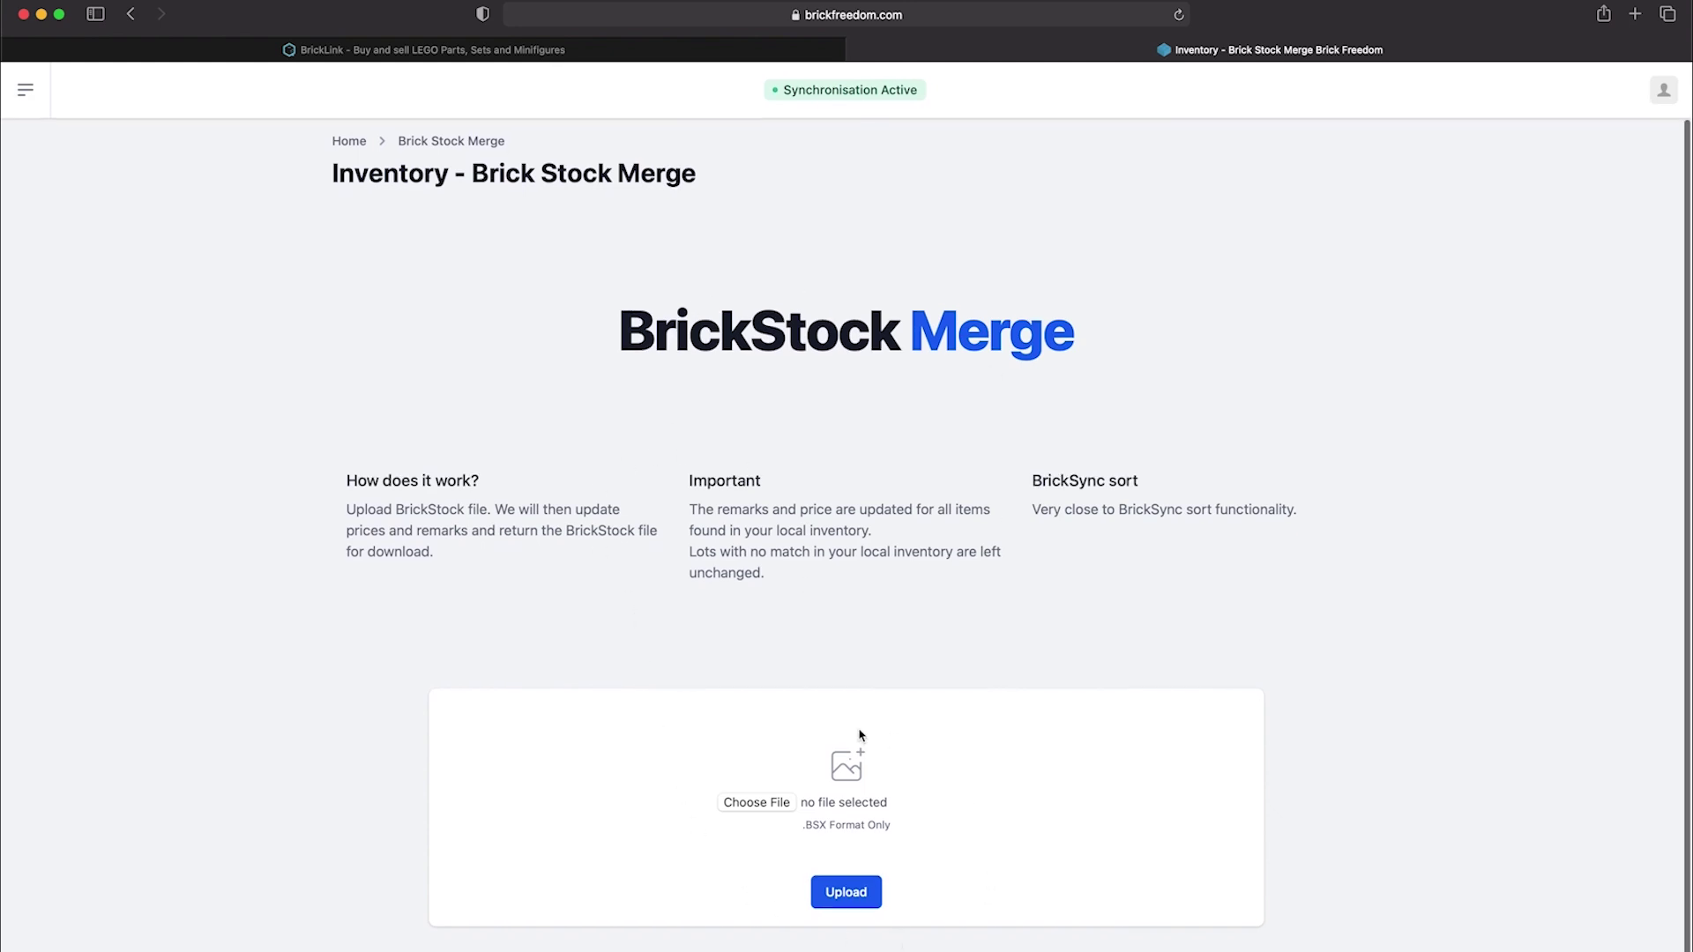
{"action": "left_click", "coordinate": [764, 809]}
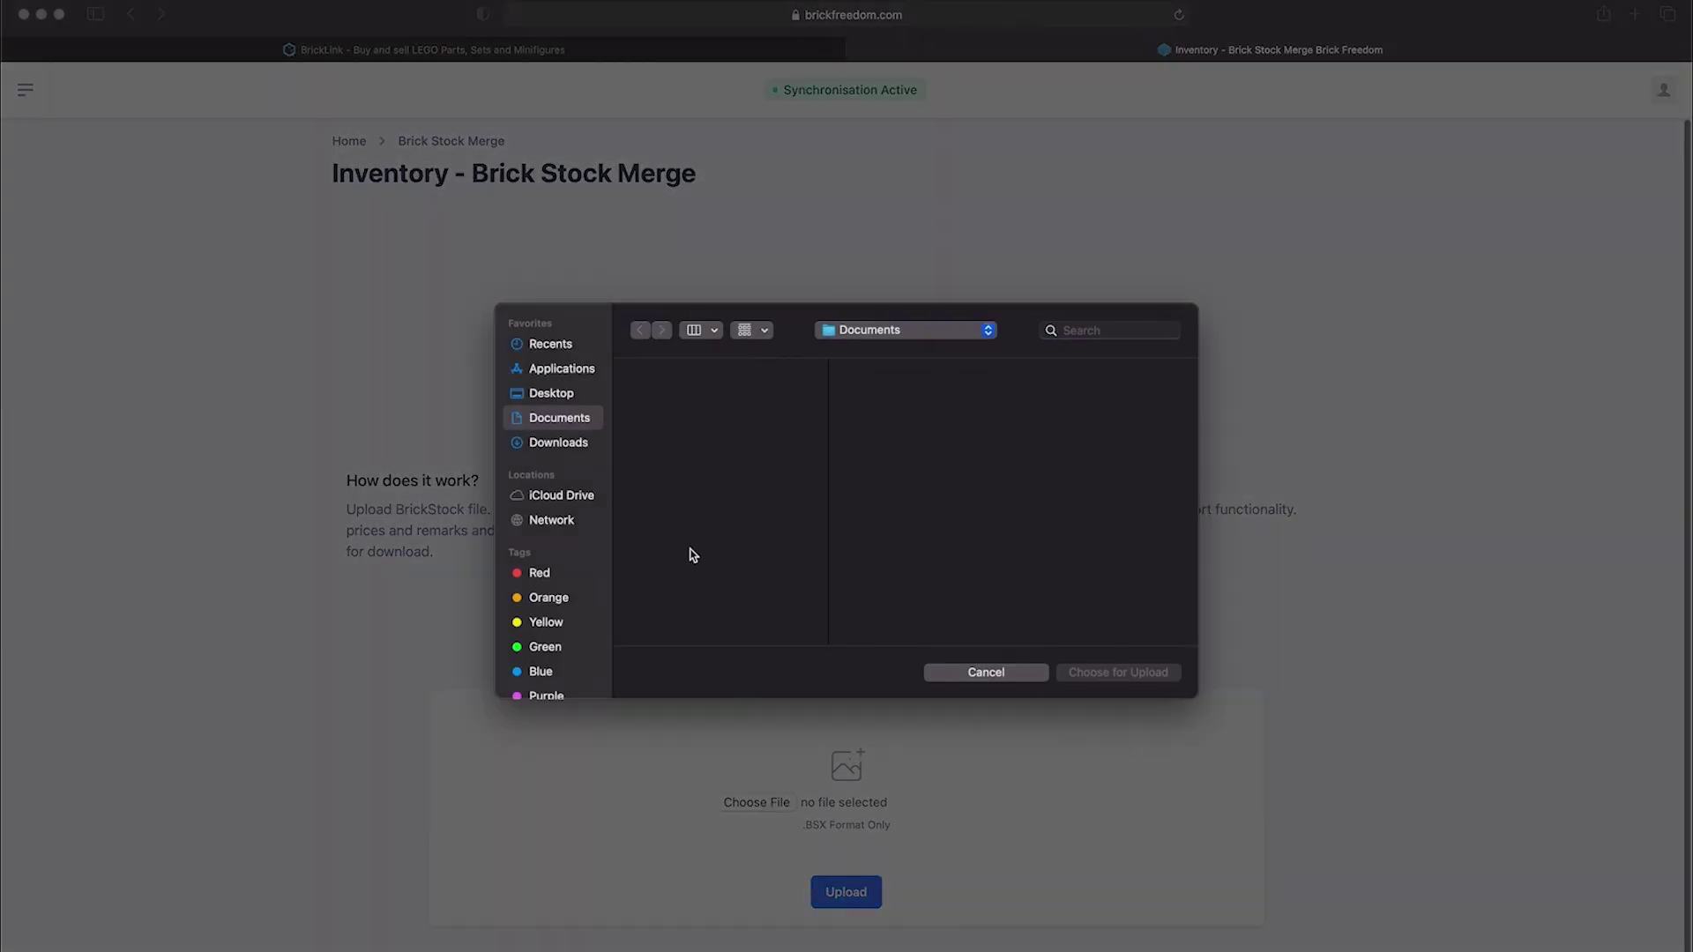
{"action": "left_click", "coordinate": [564, 396]}
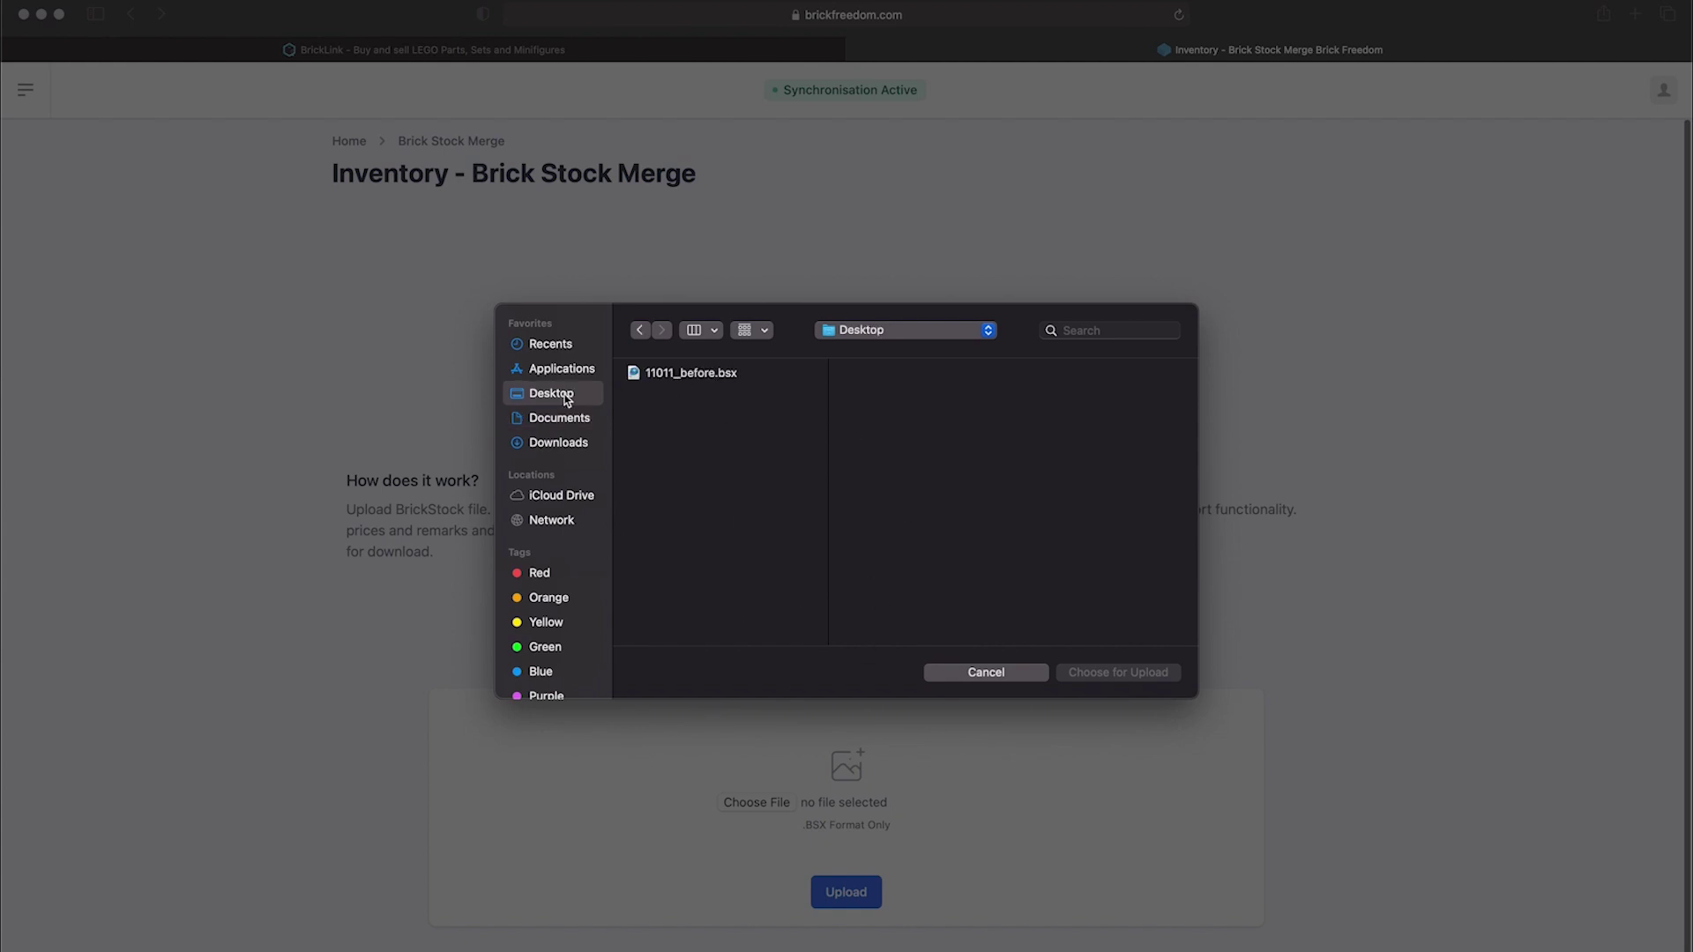
{"action": "left_click", "coordinate": [688, 376]}
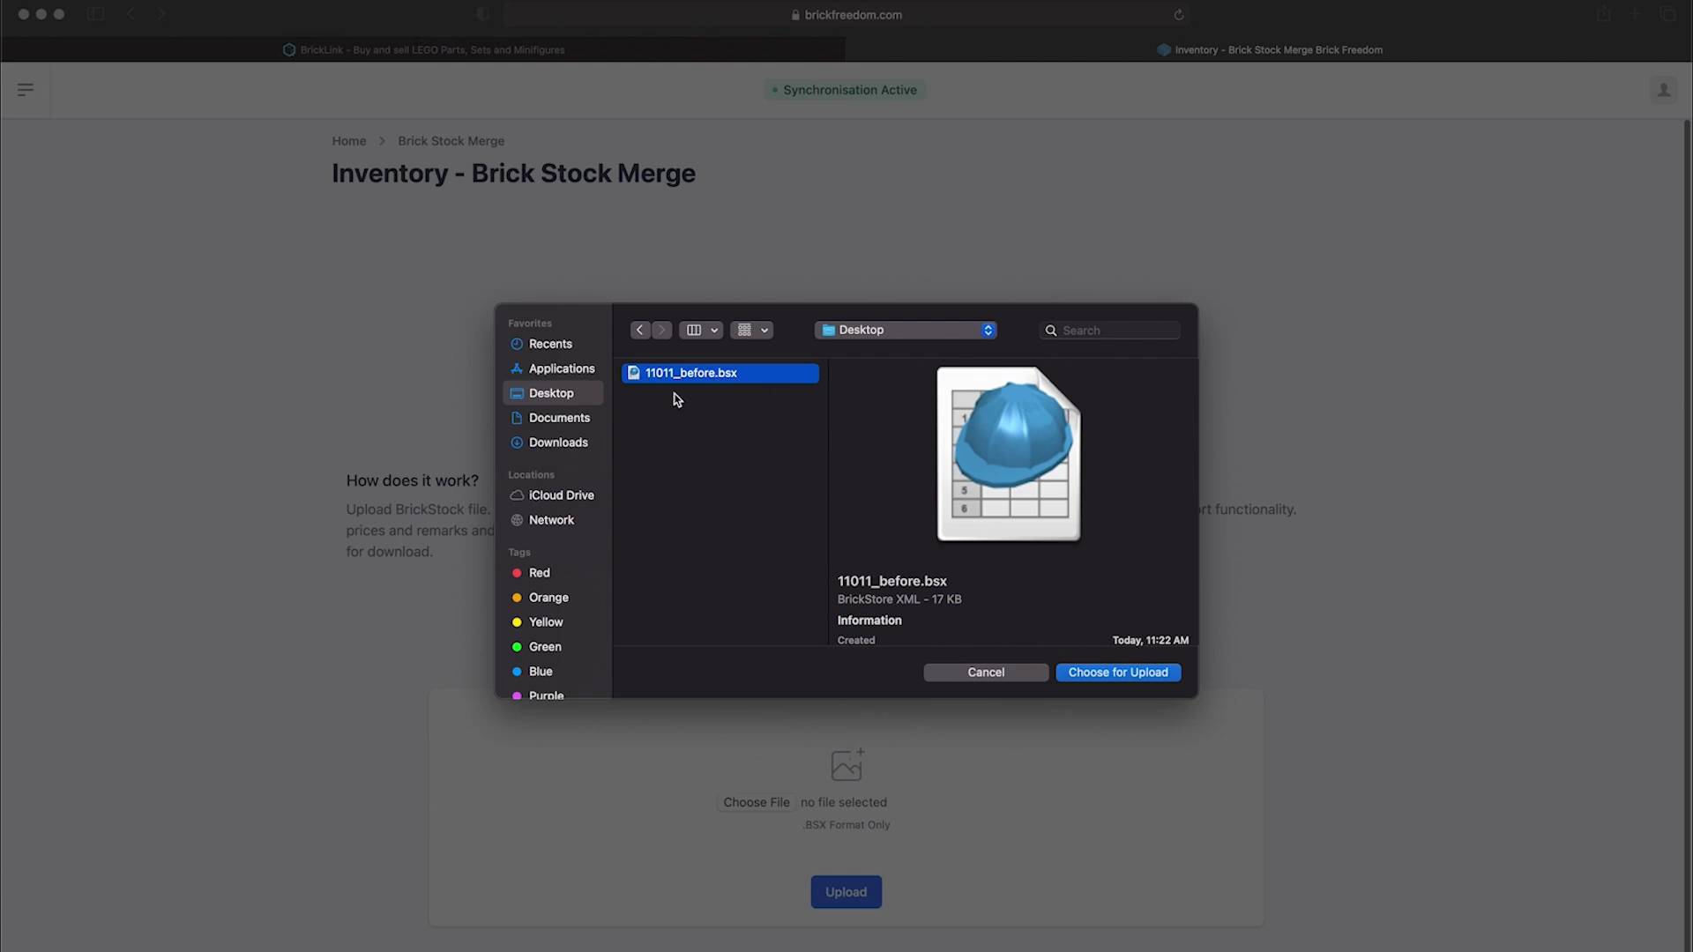
{"action": "left_click", "coordinate": [1132, 672]}
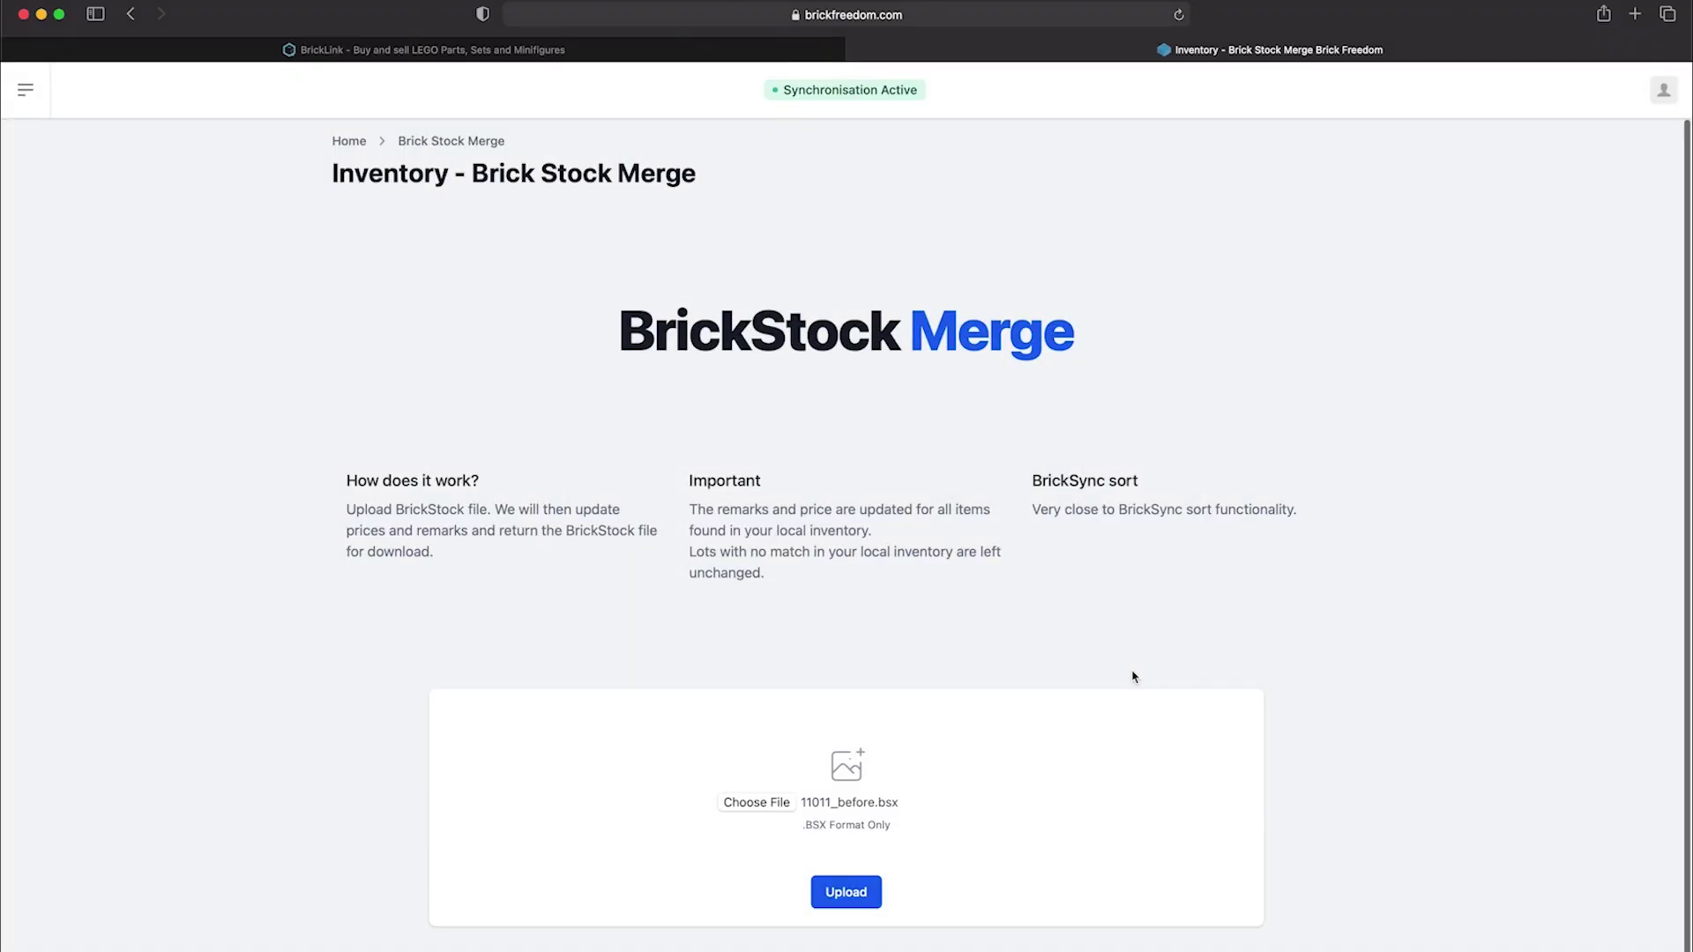
{"action": "left_click", "coordinate": [856, 897]}
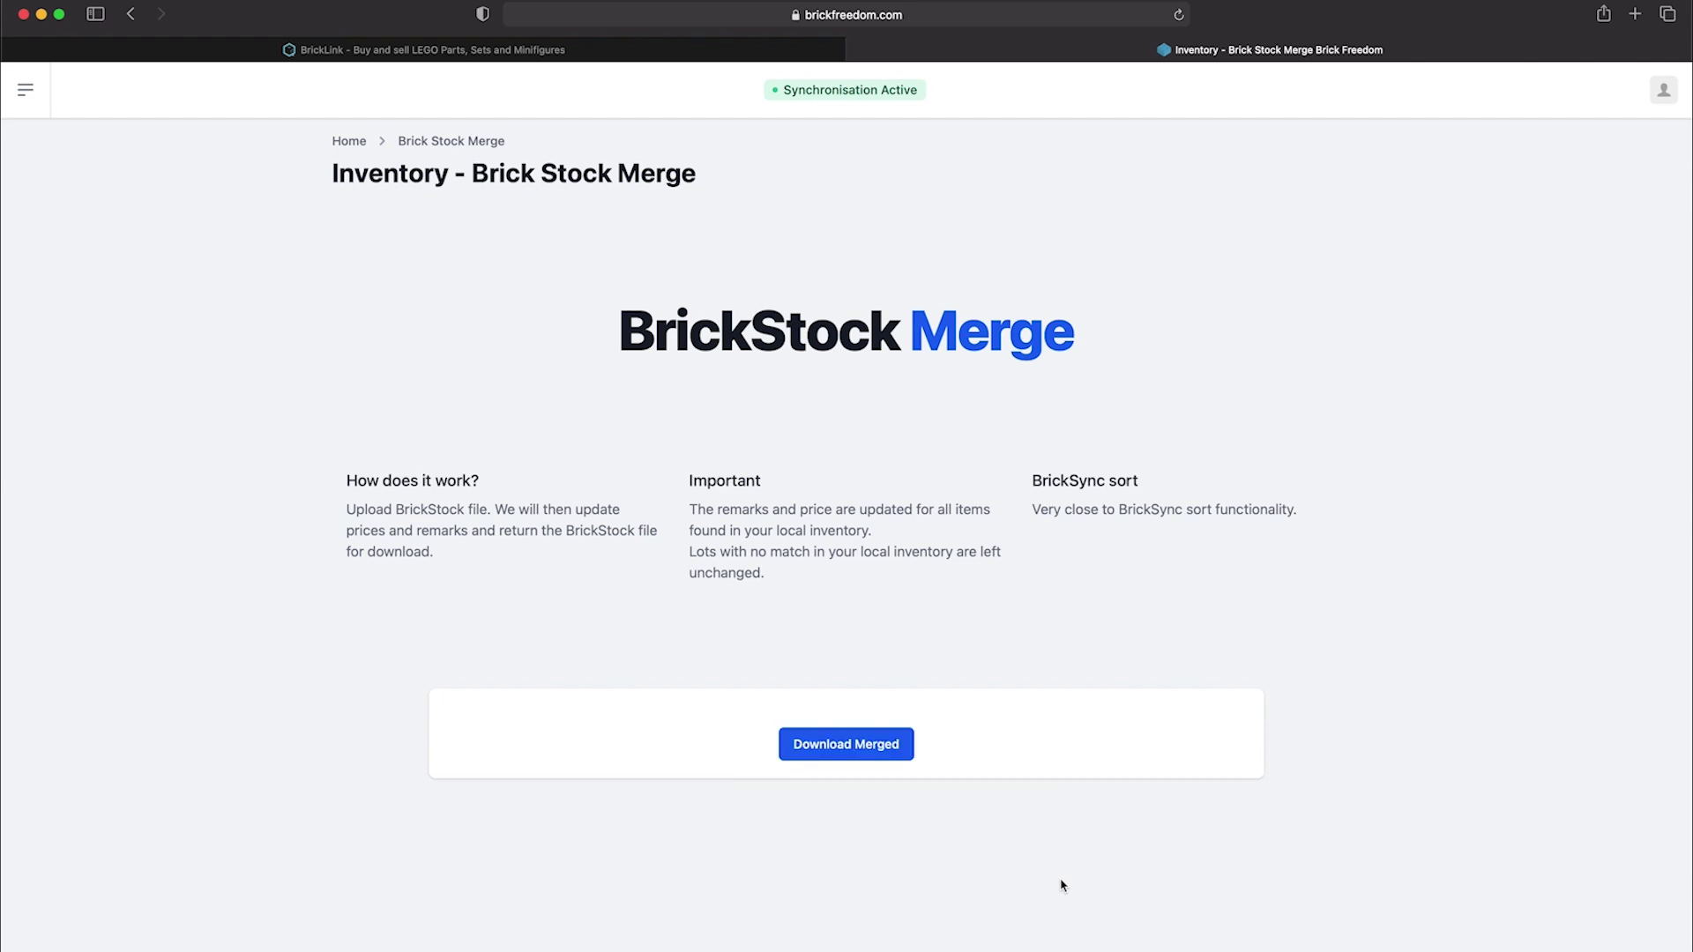
Step: Download the merged file, allowing downloads from brickfreedom.com, and place it on the desktop
{"action": "left_click", "coordinate": [909, 740]}
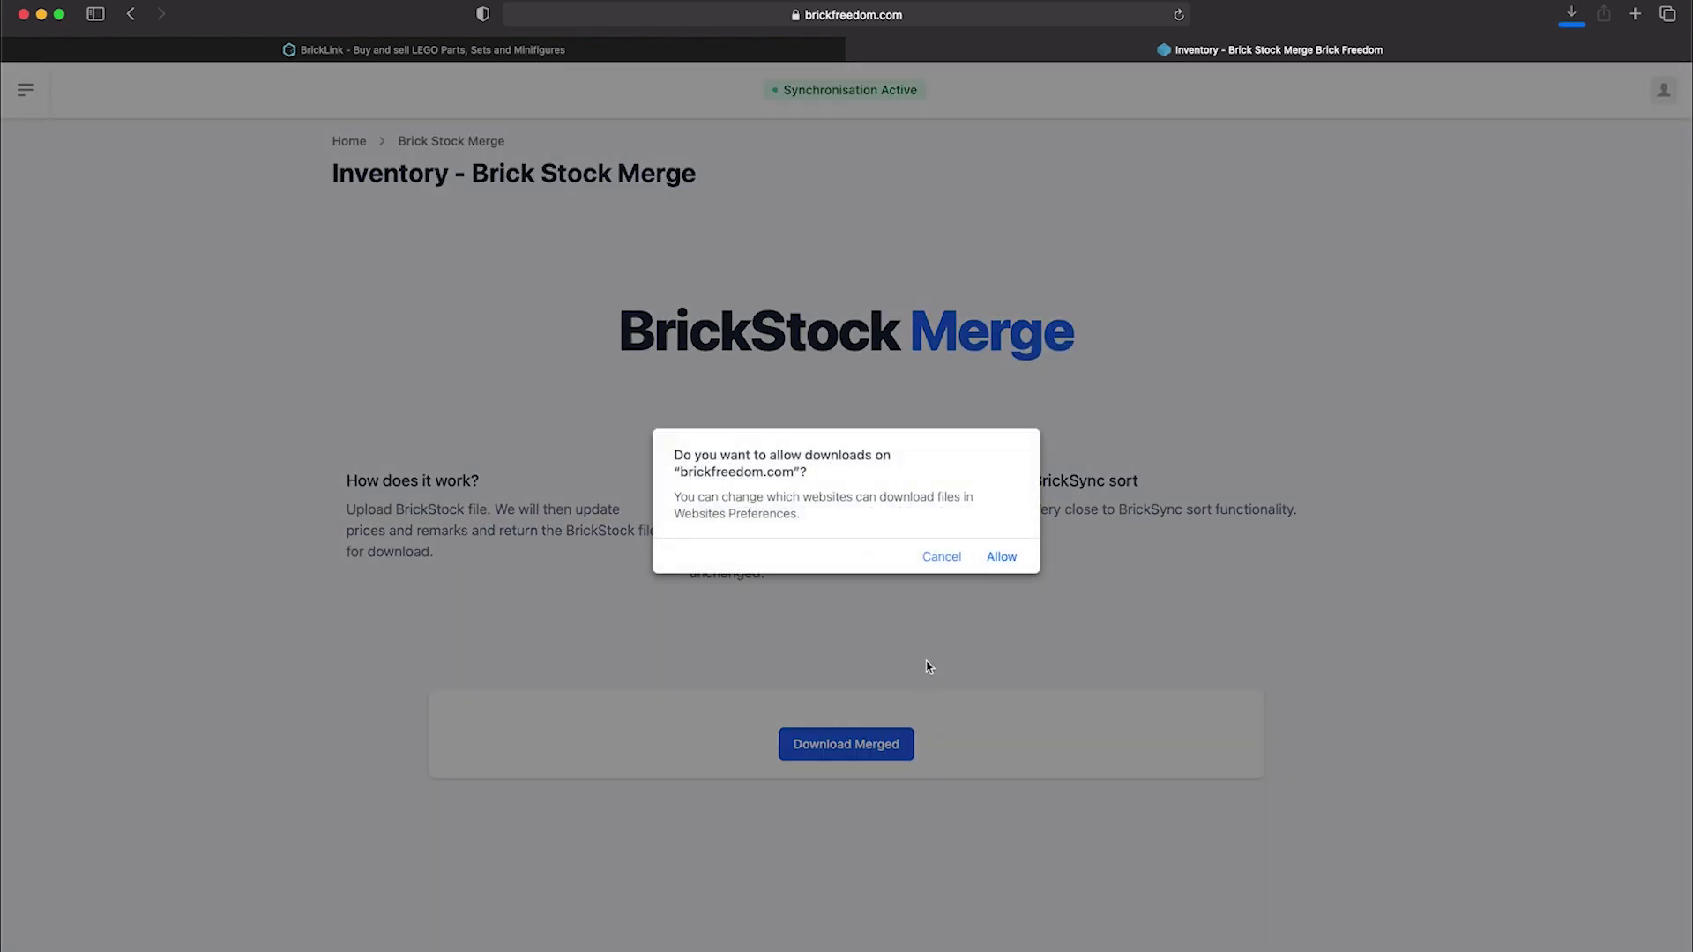
{"action": "left_click", "coordinate": [1001, 556]}
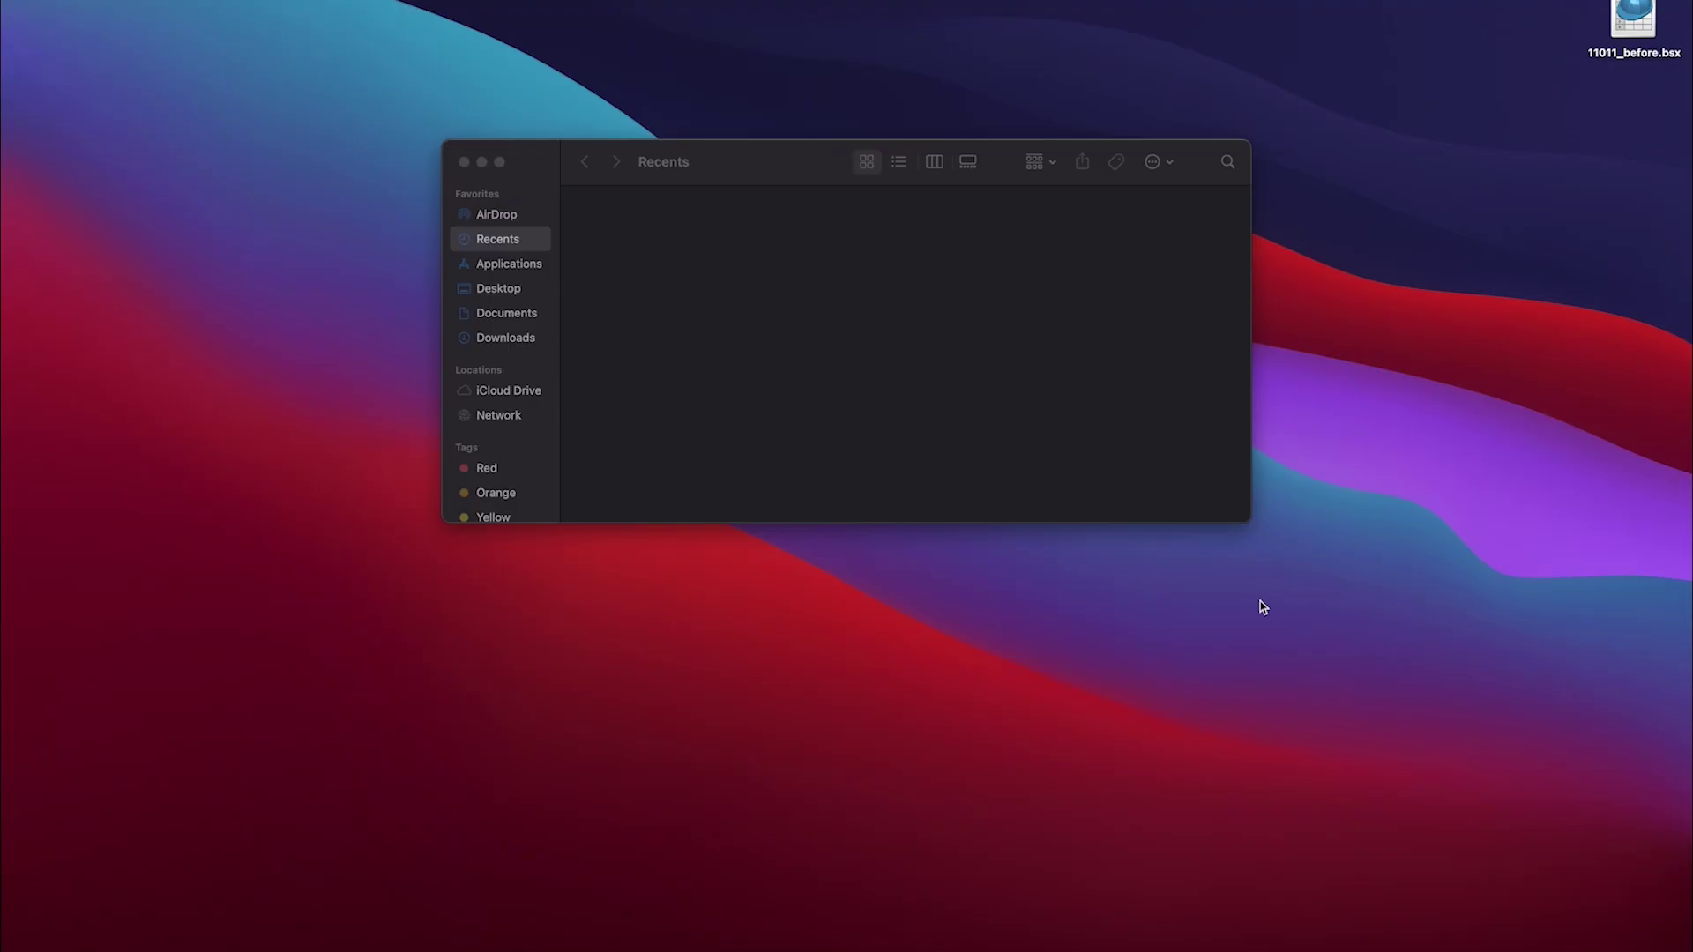
{"action": "left_click", "coordinate": [464, 162]}
{"action": "mouse_move", "coordinate": [1119, 945]}
{"action": "left_click", "coordinate": [1532, 945]}
{"action": "left_click_drag", "start_coordinate": [1539, 893], "coordinate": [1181, 481]}
{"action": "left_click", "coordinate": [1272, 564]}
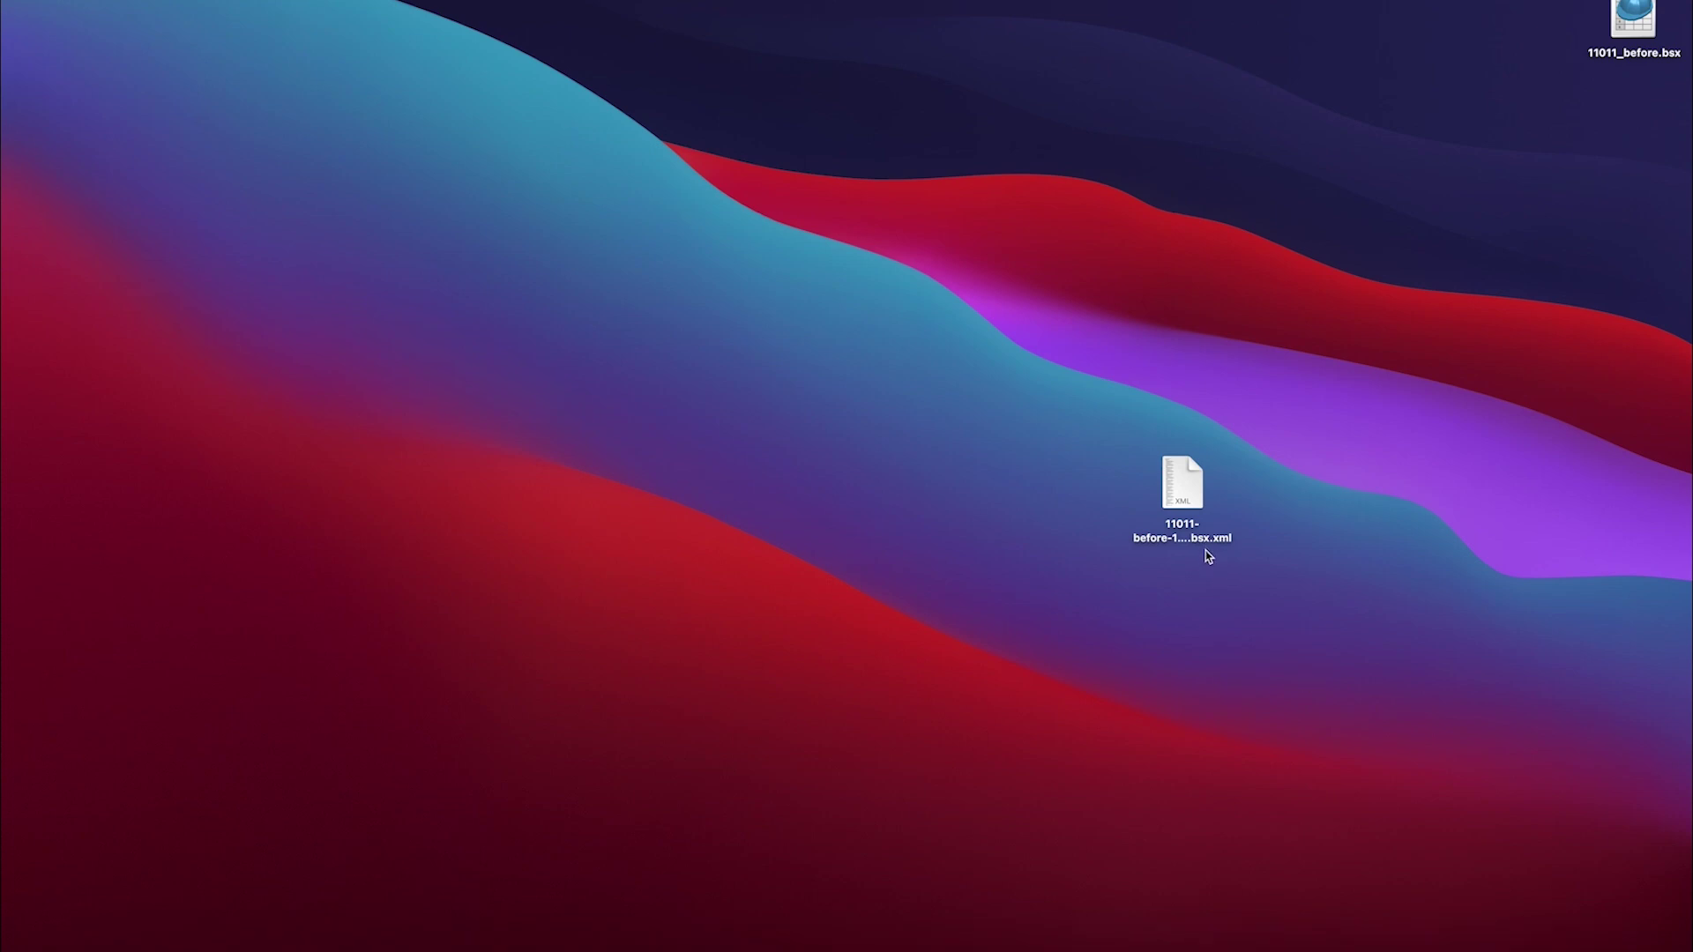
Step: Remove the .xml extension so the downloaded file is named 11011-before-10-05-21.bsx, and open it in BrickStore
{"action": "left_click", "coordinate": [1183, 490]}
{"action": "key", "text": "Return"}
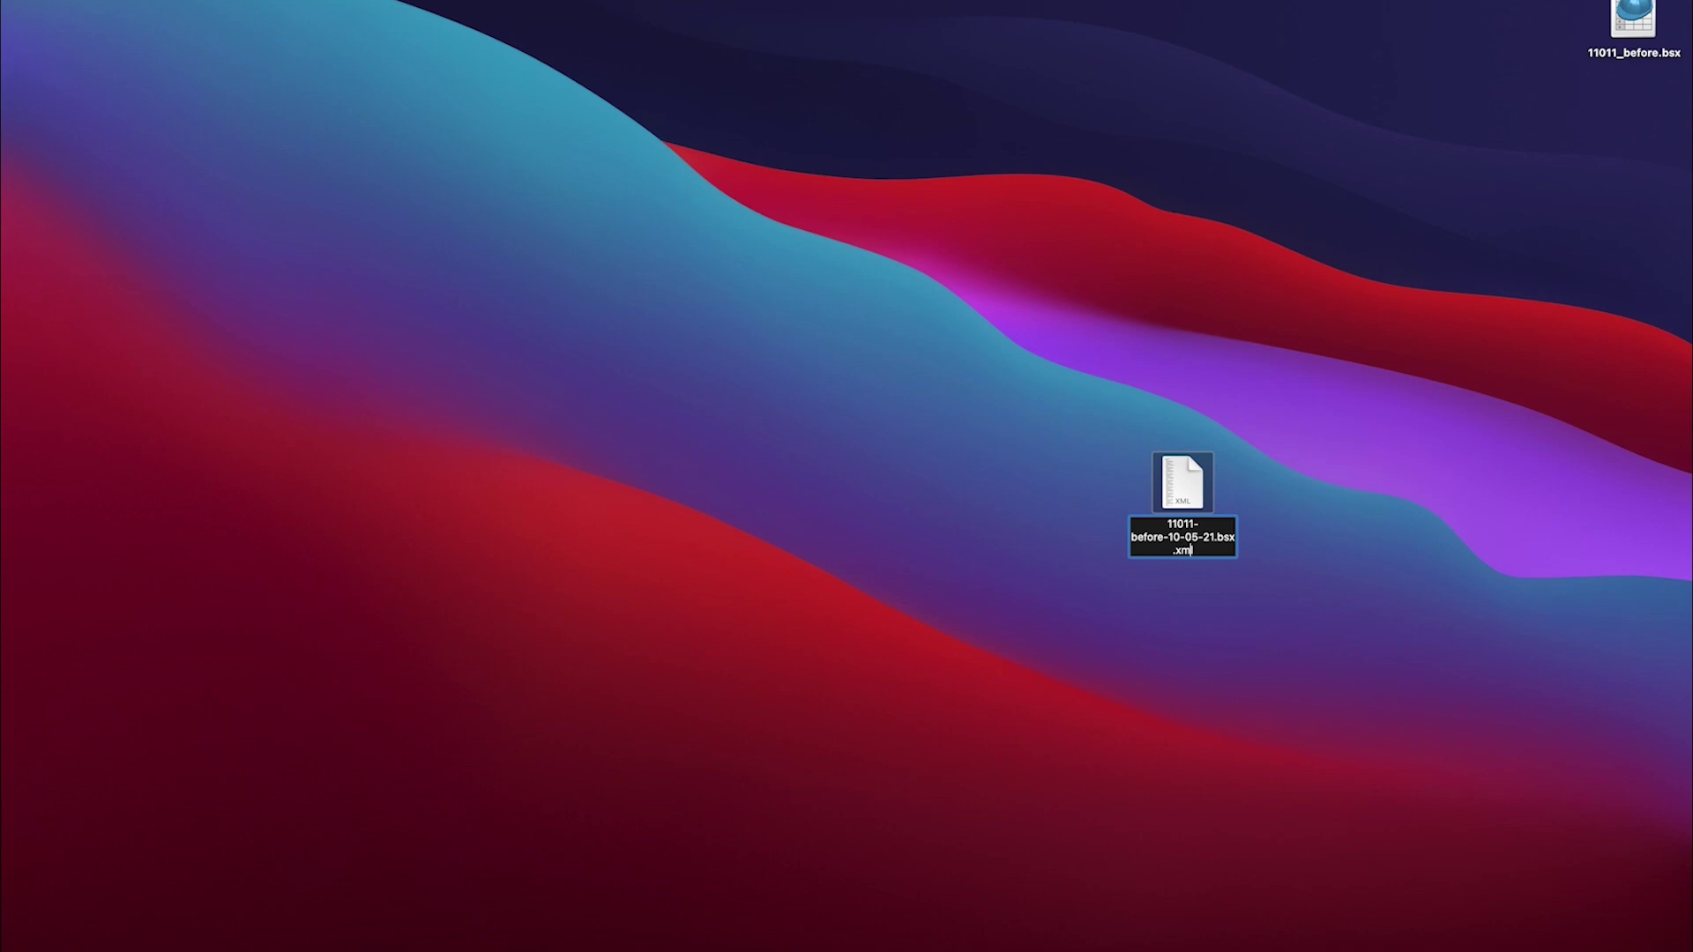
{"action": "key", "text": "BackSpace"}
{"action": "key", "text": "BackSpace"}
{"action": "key", "text": "BackSpace"}
{"action": "key", "text": "Return"}
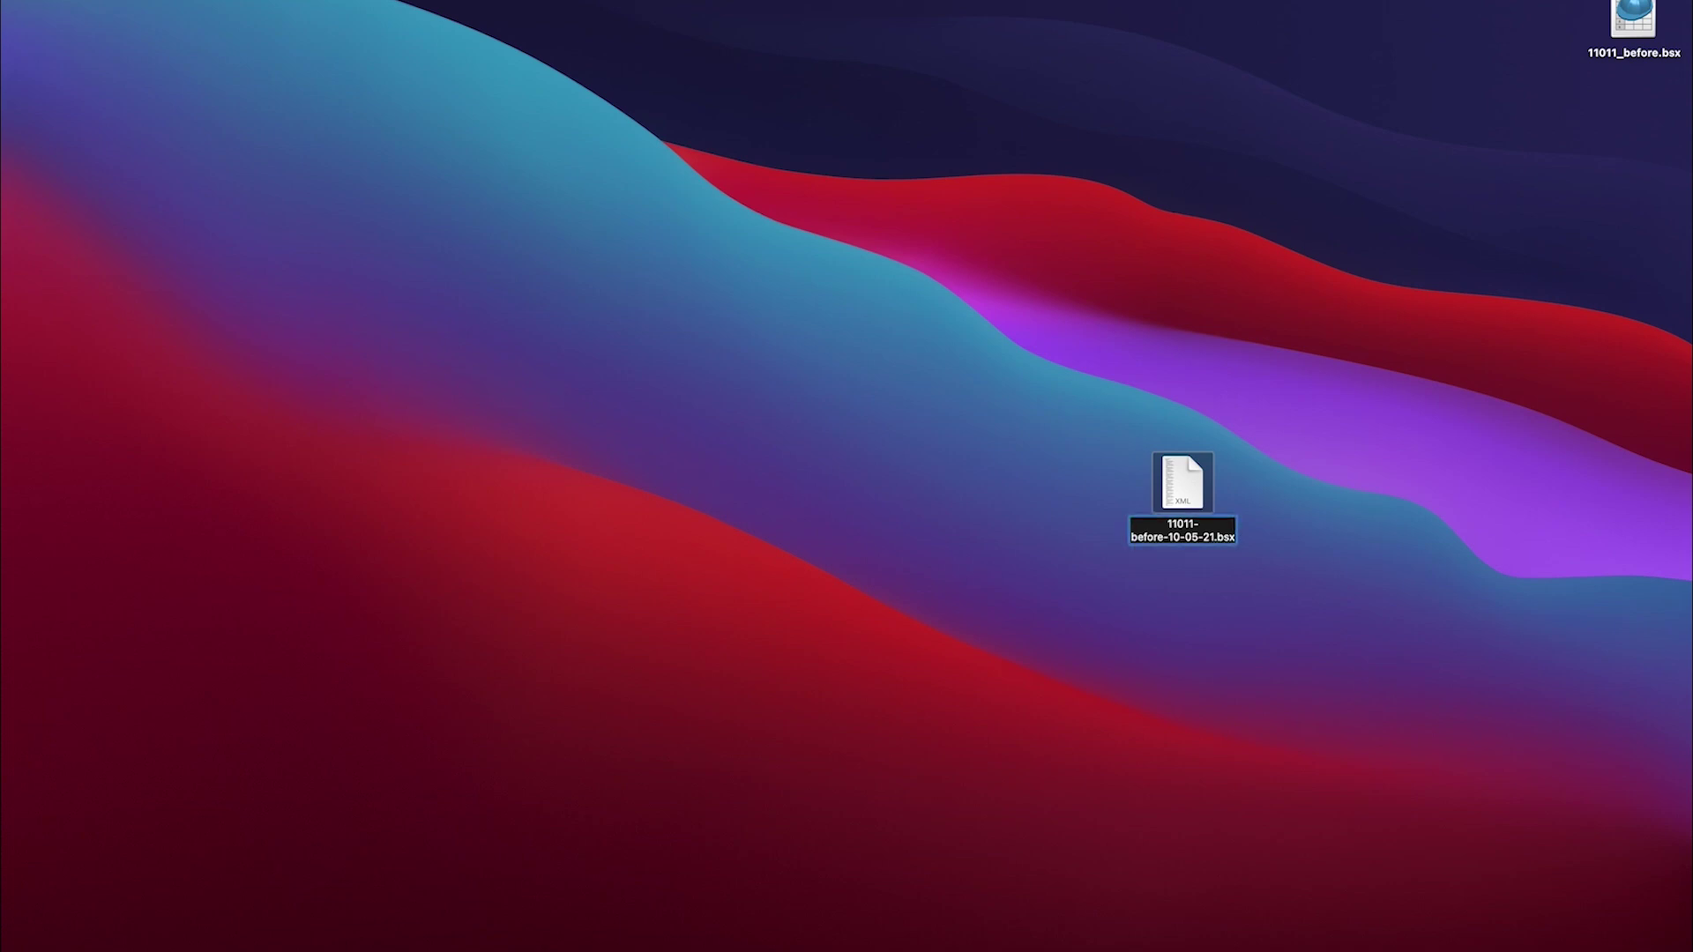
{"action": "left_click", "coordinate": [909, 381]}
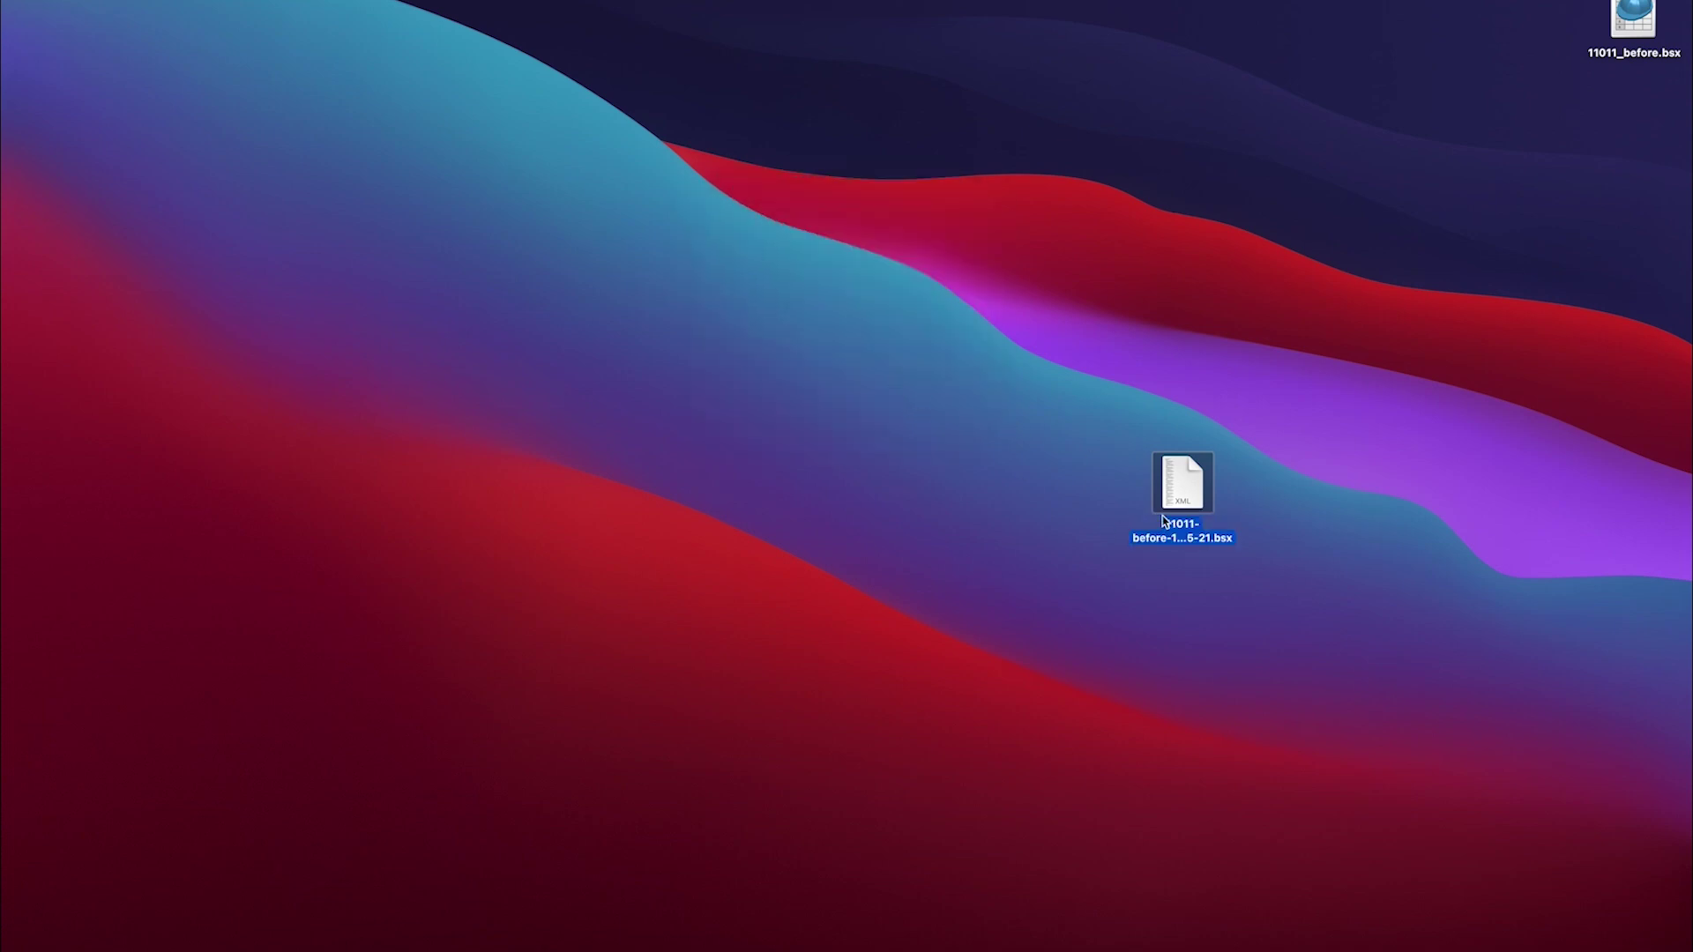
{"action": "double_click", "coordinate": [1187, 485]}
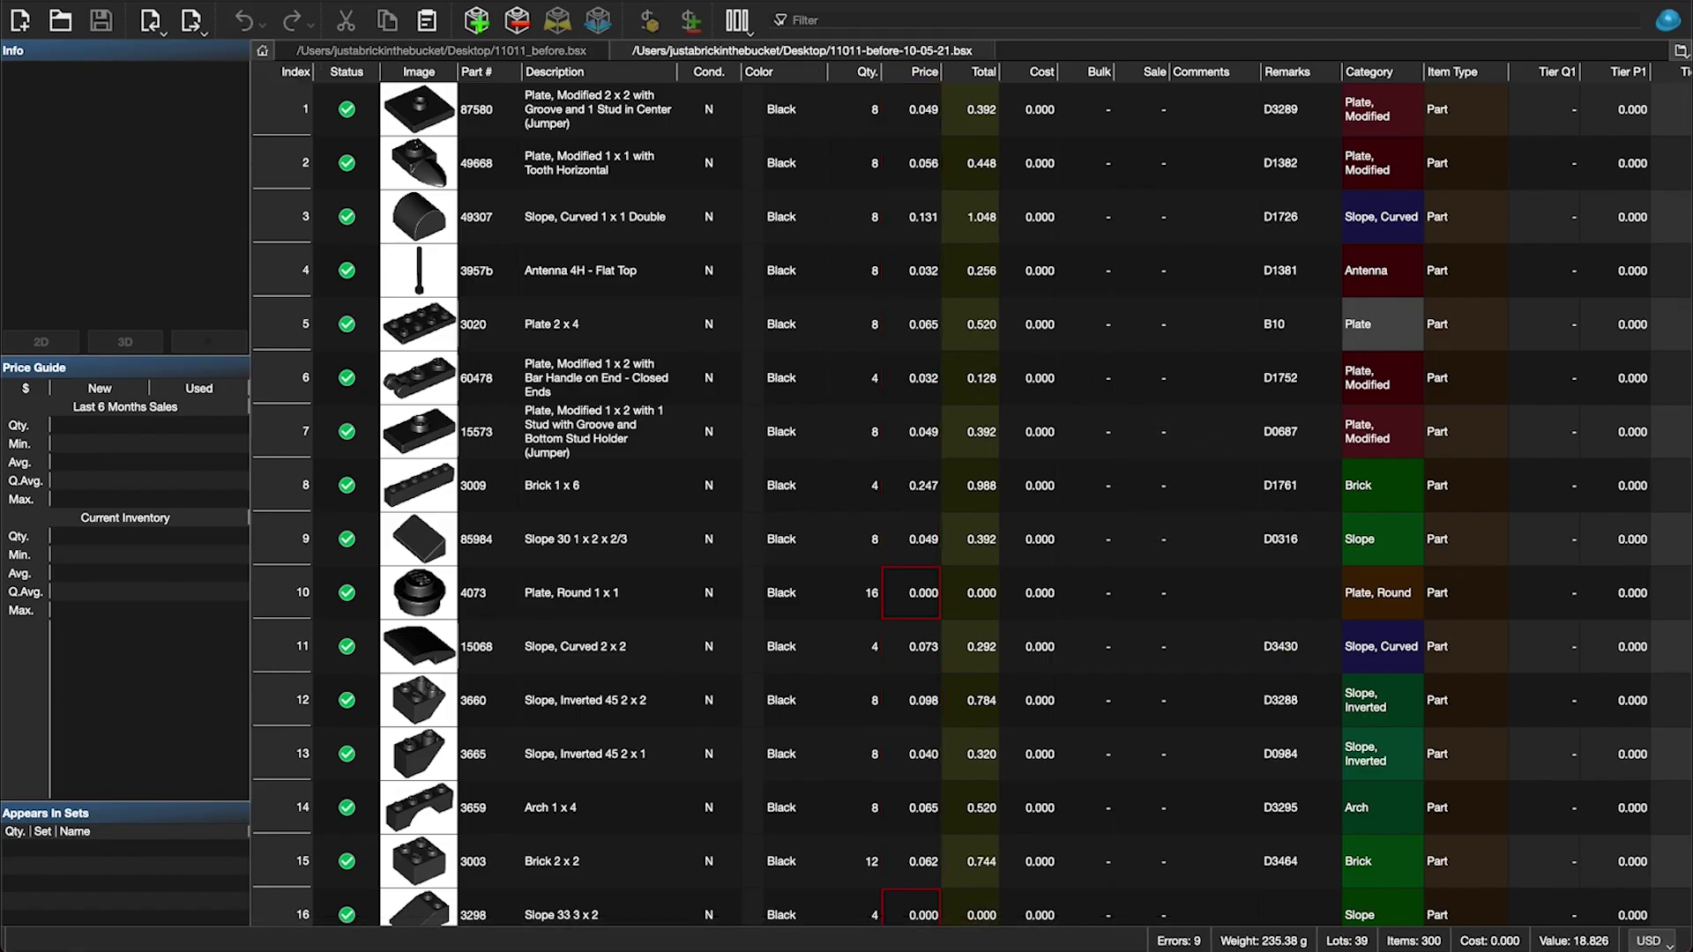
{"action": "left_click", "coordinate": [137, 2]}
{"action": "mouse_move", "coordinate": [189, 115]}
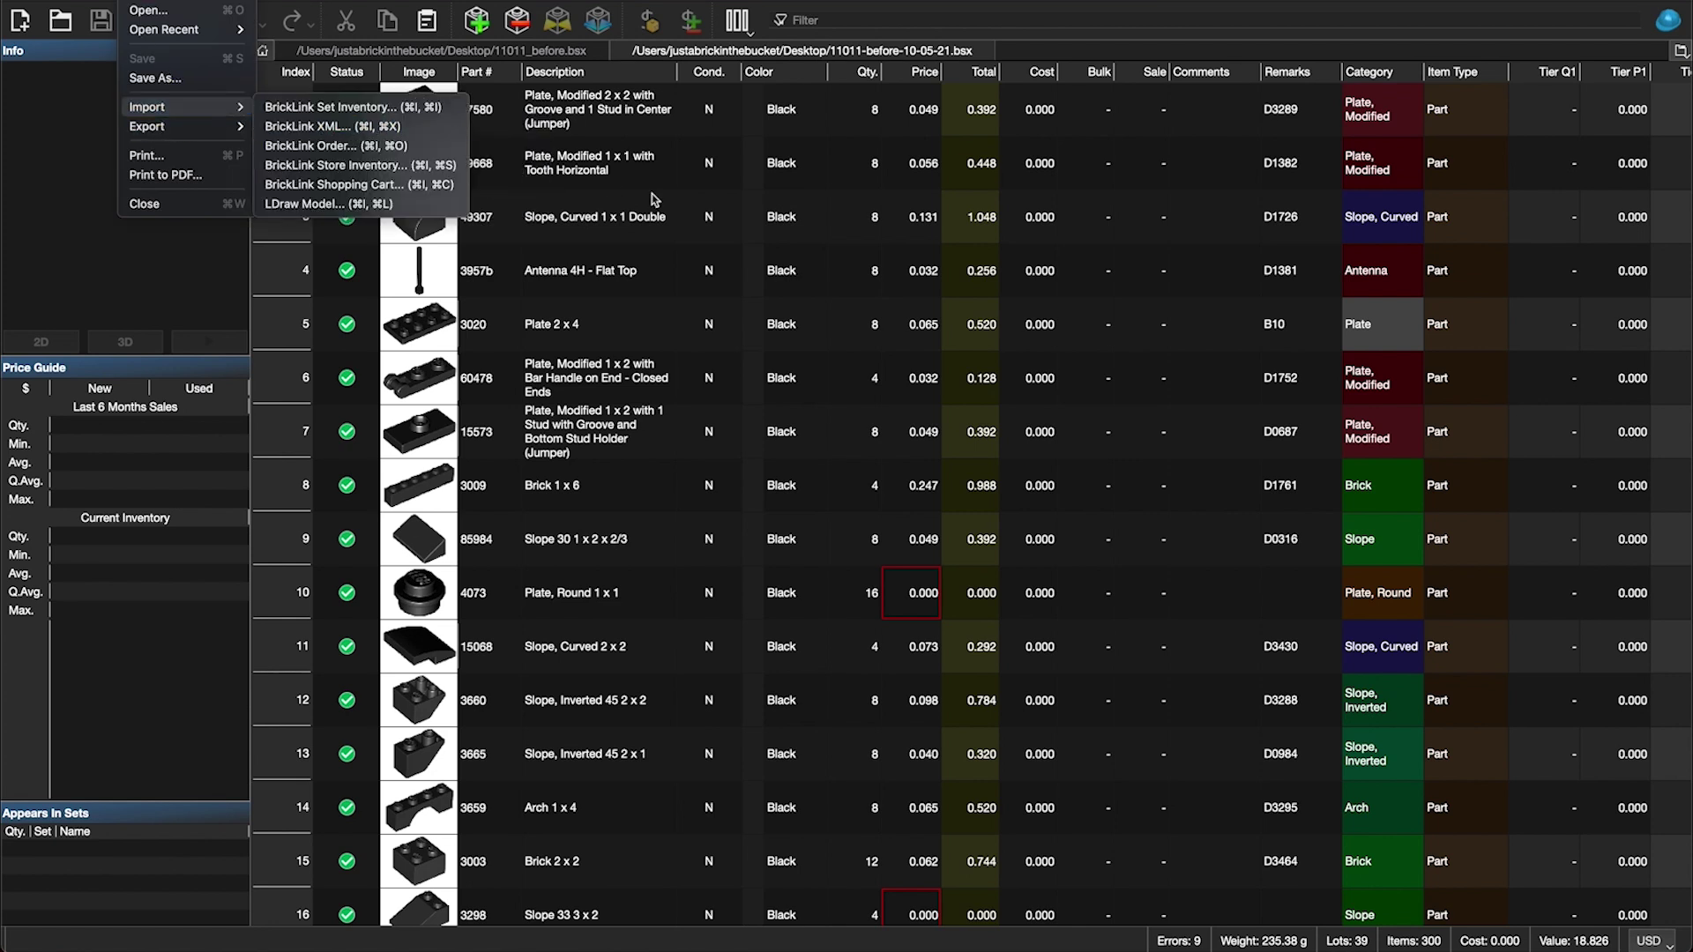
{"action": "left_click", "coordinate": [827, 135]}
Step: Examine the quantities, prices and remarks of the lots throughout the merged inventory
{"action": "left_click_drag", "start_coordinate": [827, 135], "coordinate": [853, 393]}
{"action": "left_click", "coordinate": [855, 402]}
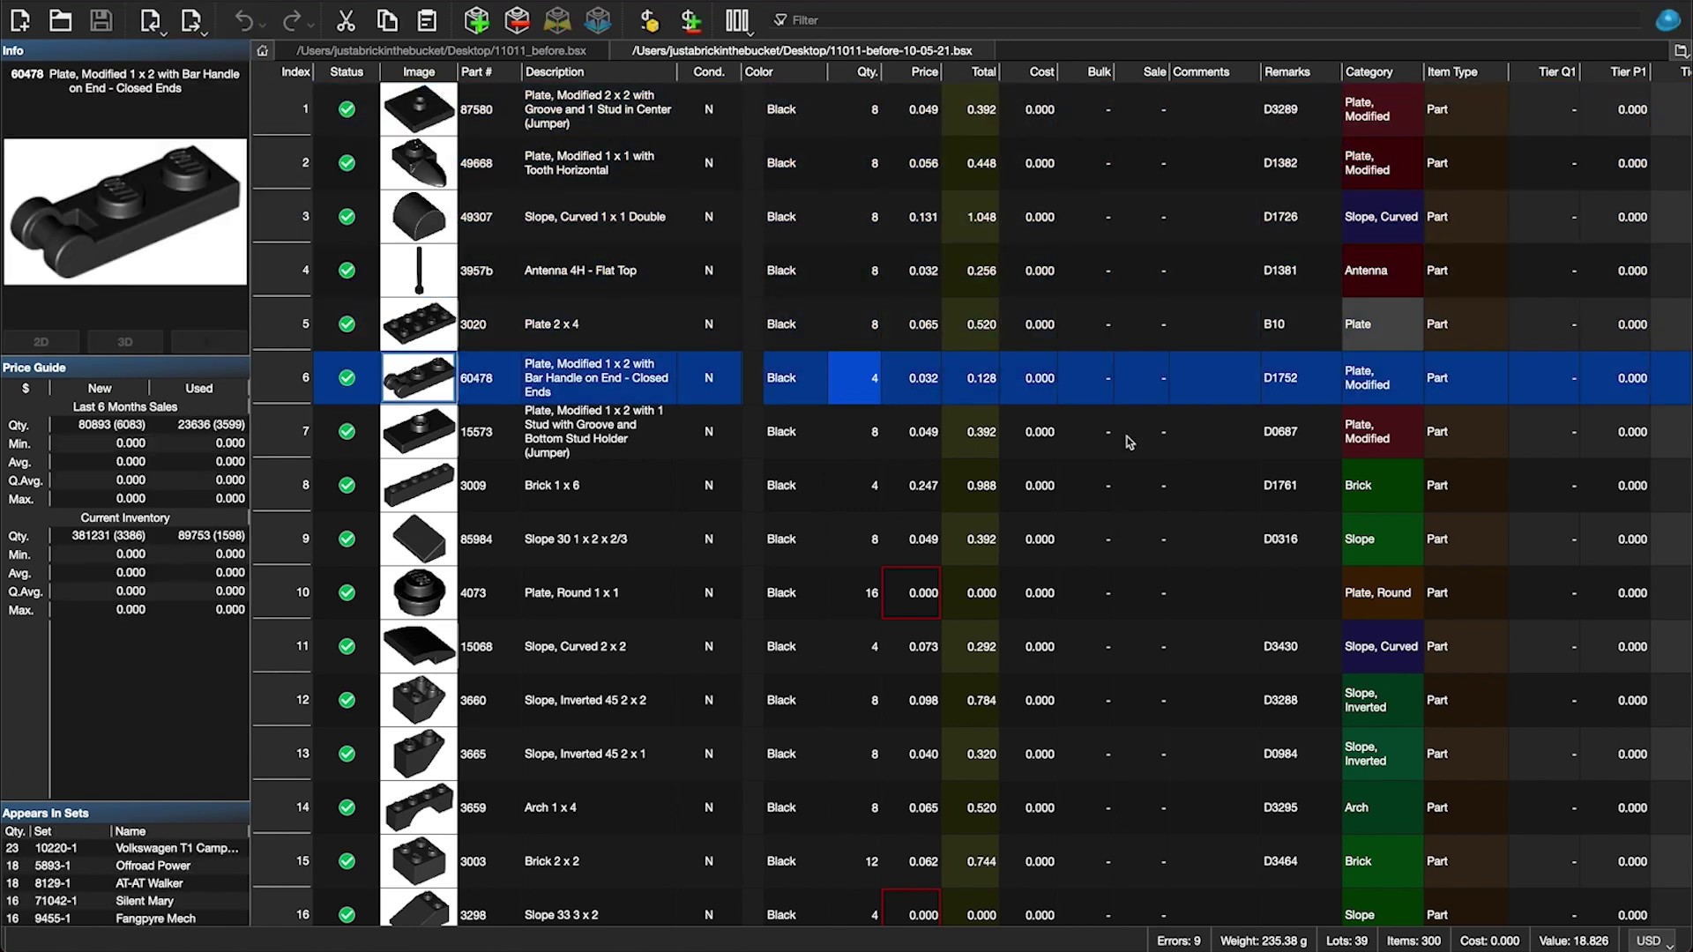
{"action": "scroll", "coordinate": [1106, 406], "scroll_direction": "down", "scroll_amount": 10}
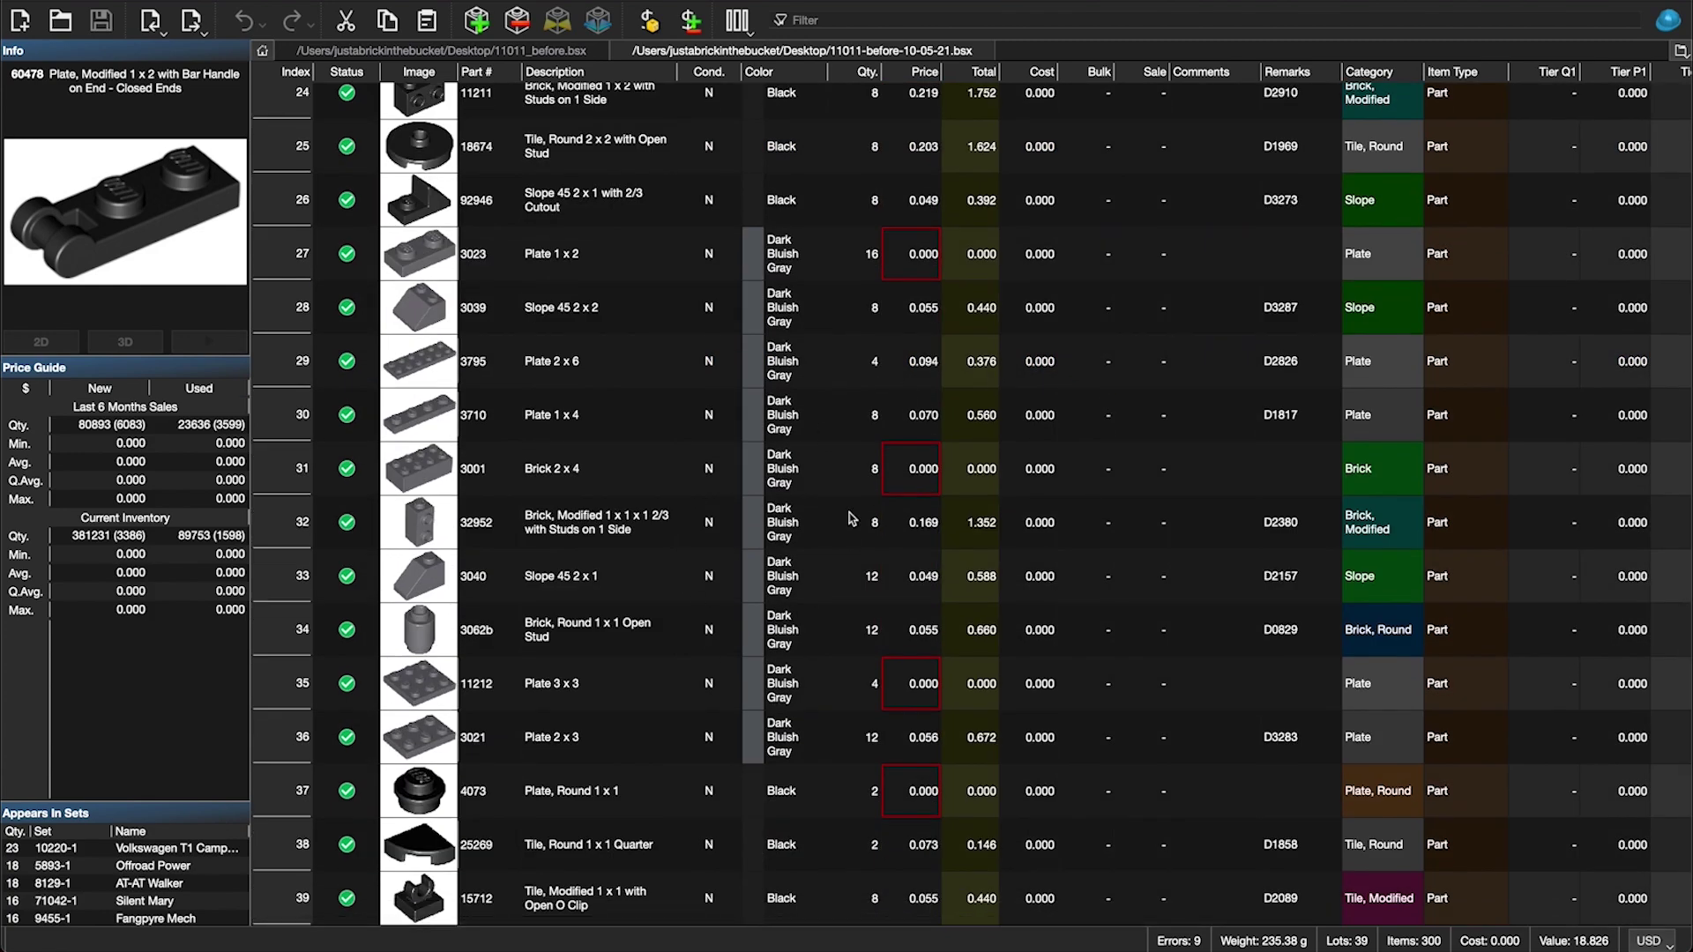
{"action": "scroll", "coordinate": [1124, 520], "scroll_direction": "up", "scroll_amount": 10}
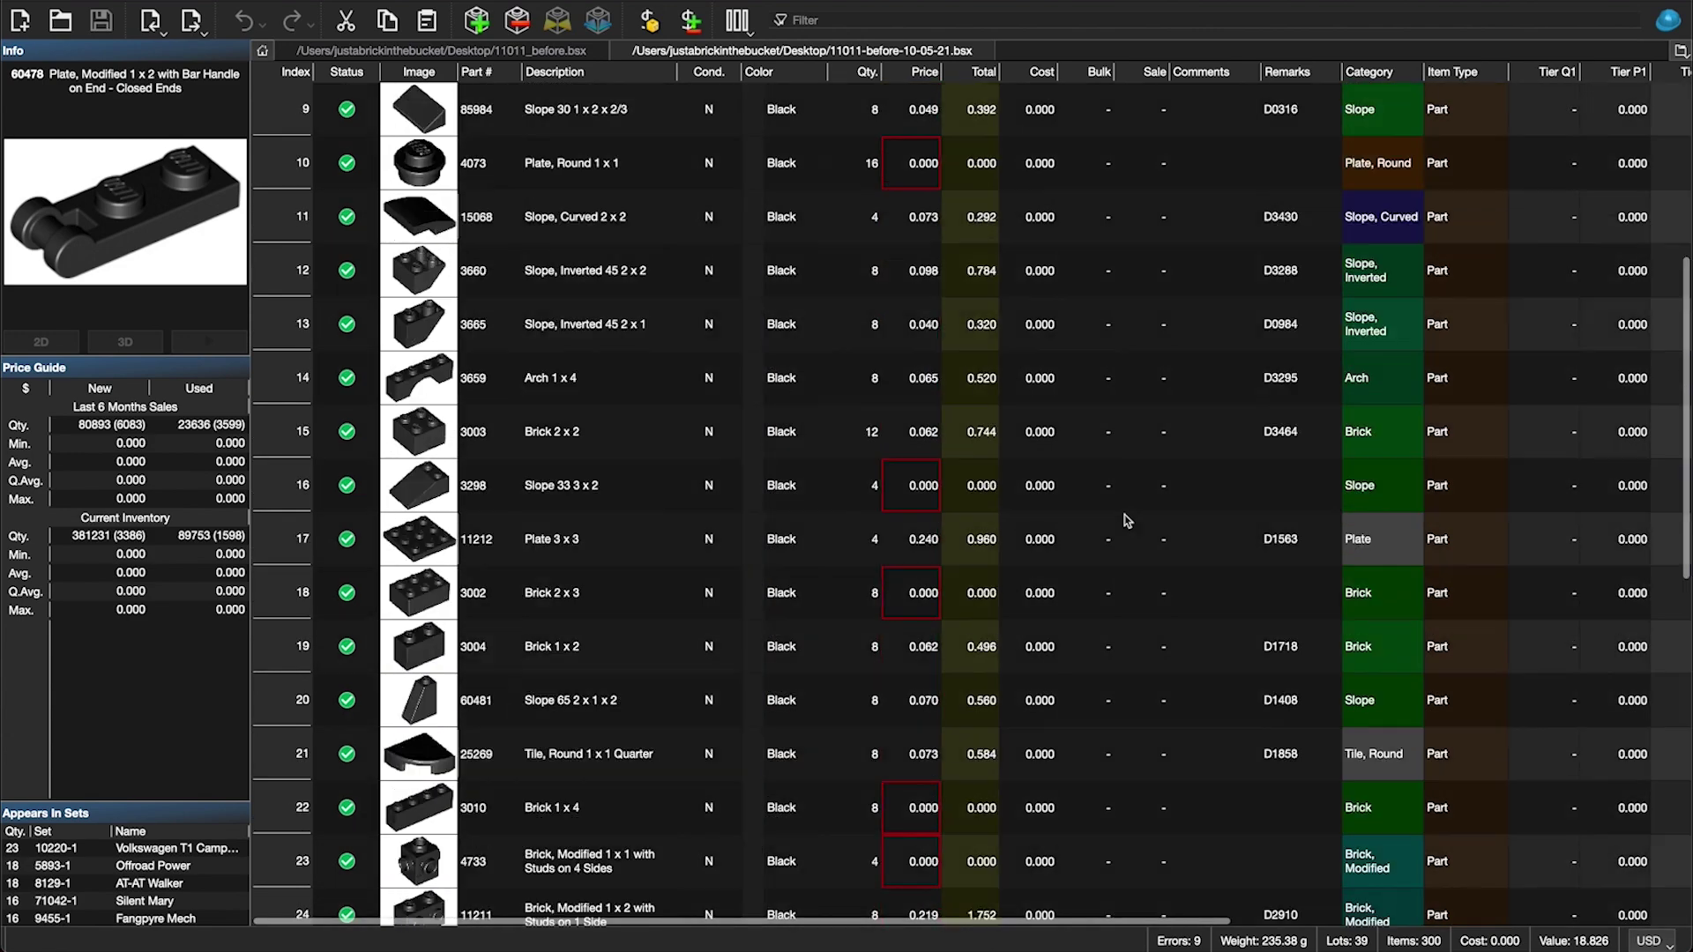
{"action": "left_click_drag", "start_coordinate": [922, 123], "coordinate": [919, 526]}
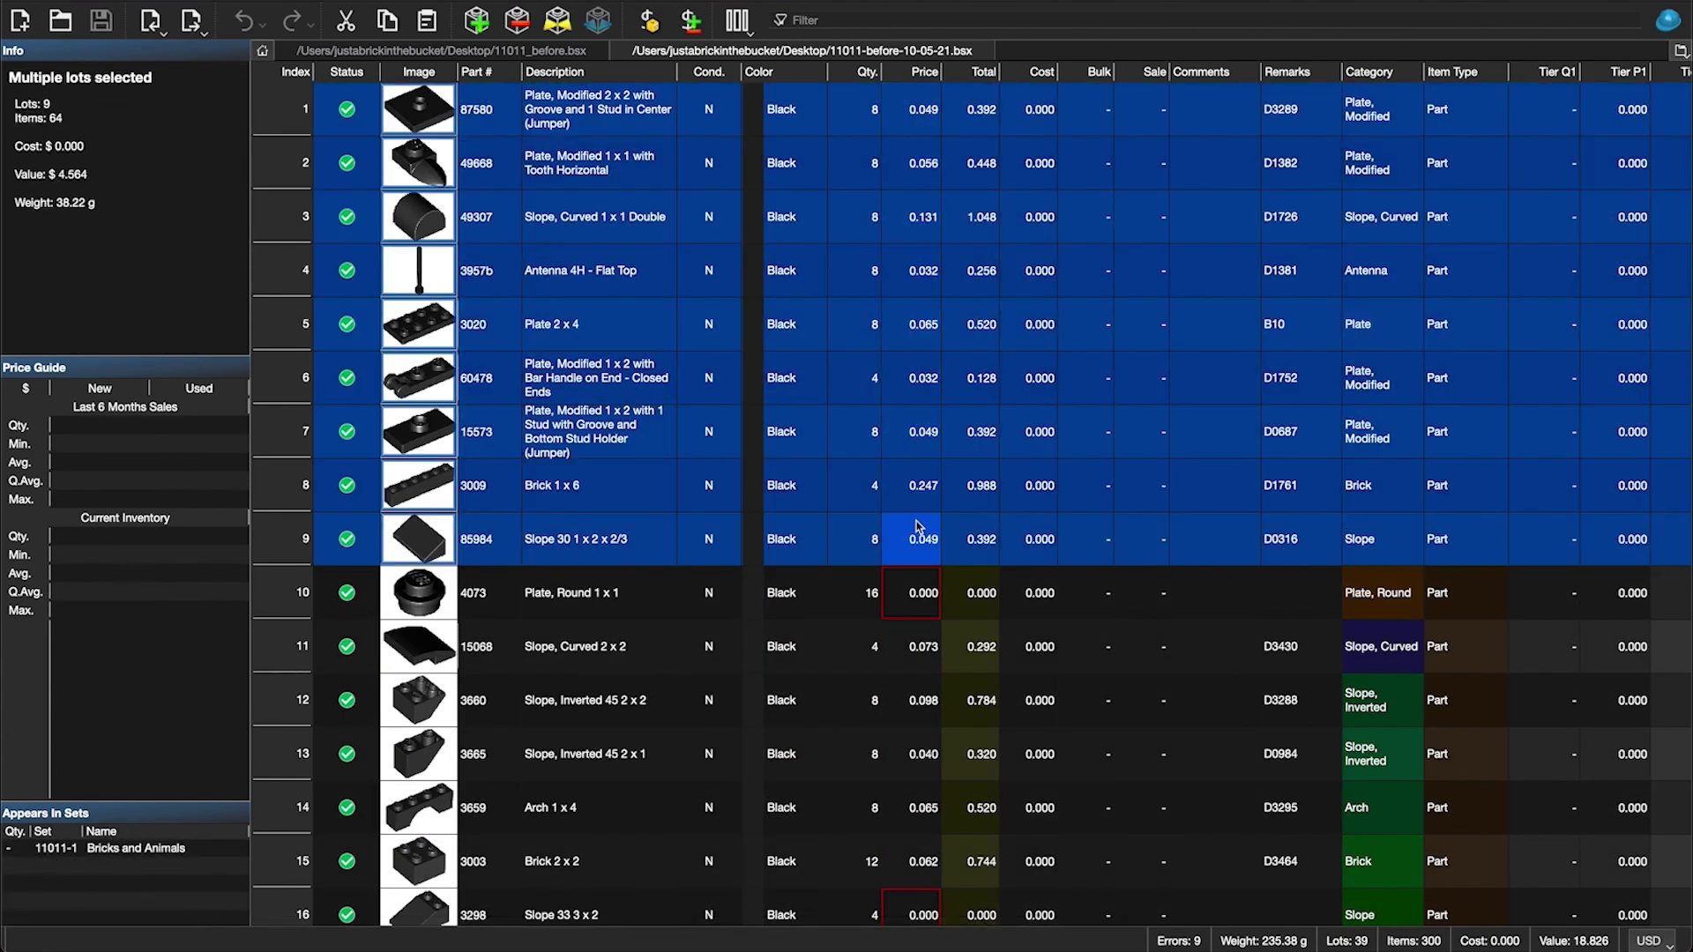
{"action": "left_click", "coordinate": [1309, 551]}
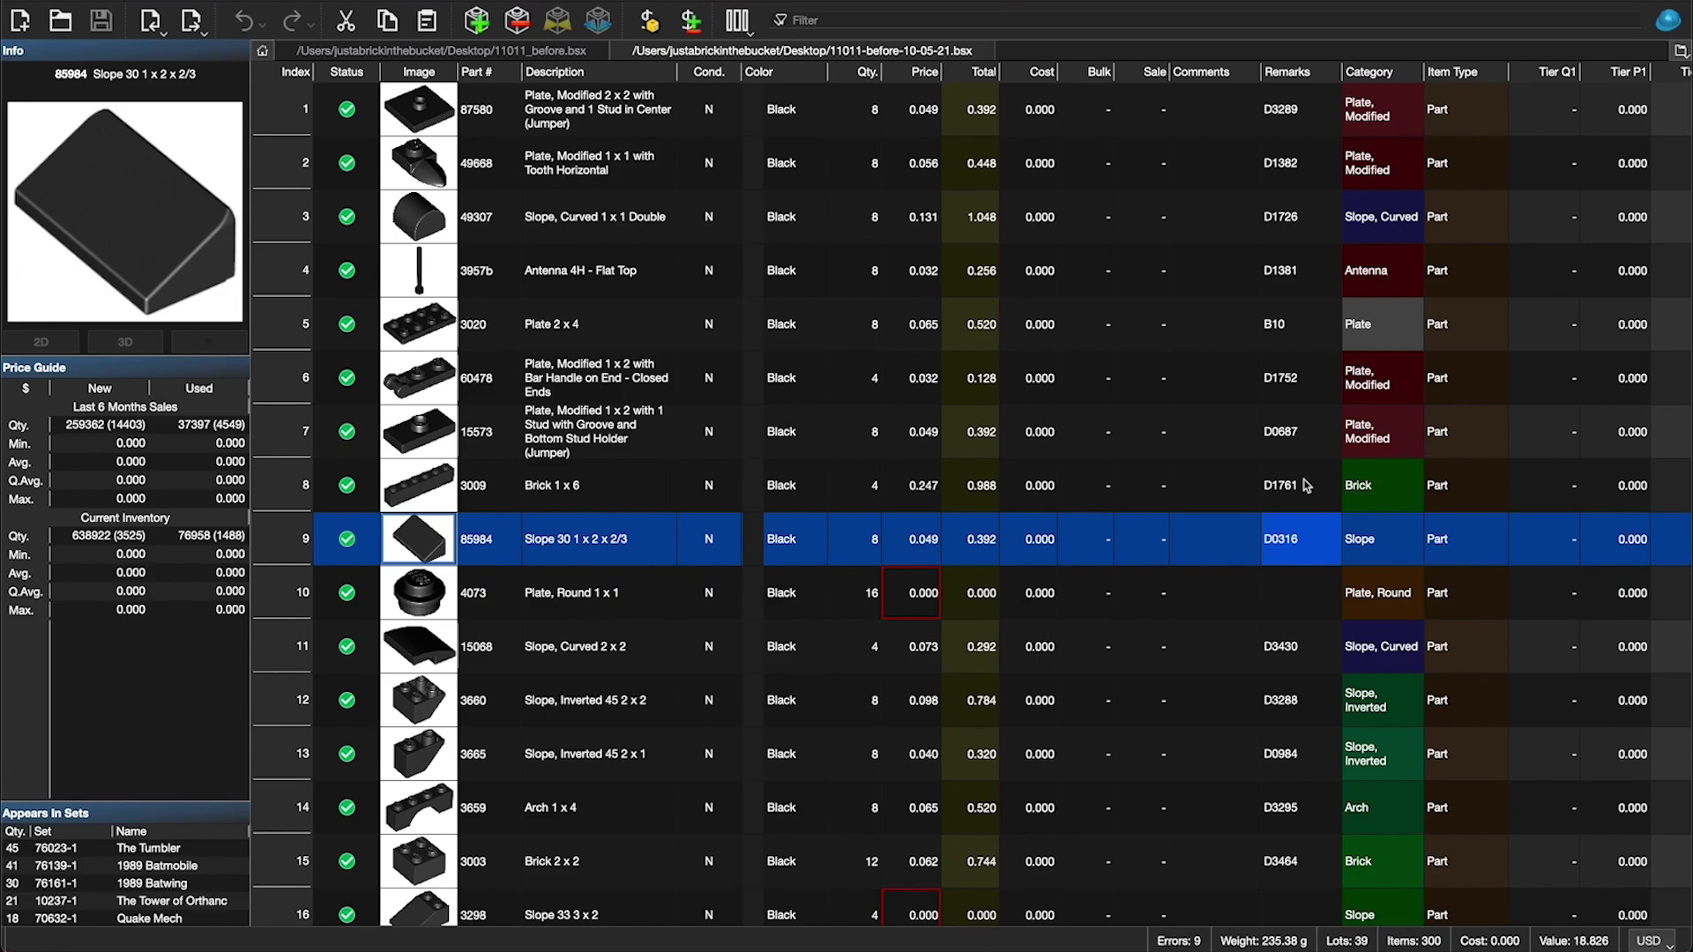
{"action": "scroll", "coordinate": [1298, 308], "scroll_direction": "down", "scroll_amount": 10}
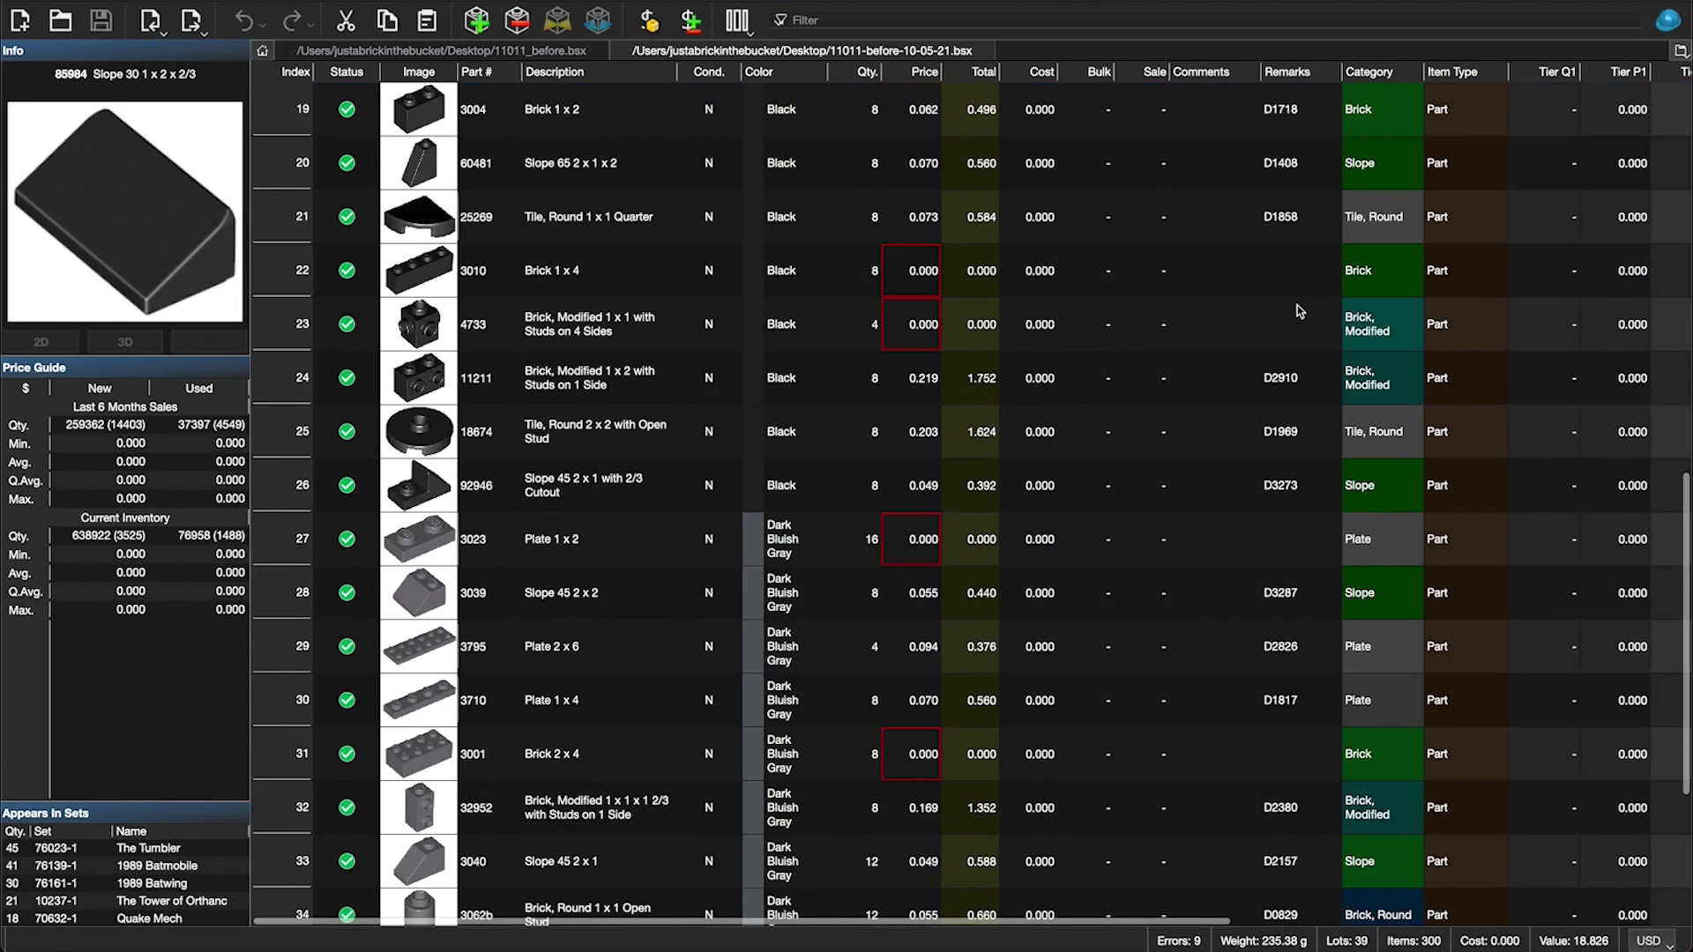
{"action": "scroll", "coordinate": [1297, 307], "scroll_direction": "down", "scroll_amount": 3}
{"action": "scroll", "coordinate": [1286, 335], "scroll_direction": "up", "scroll_amount": 4}
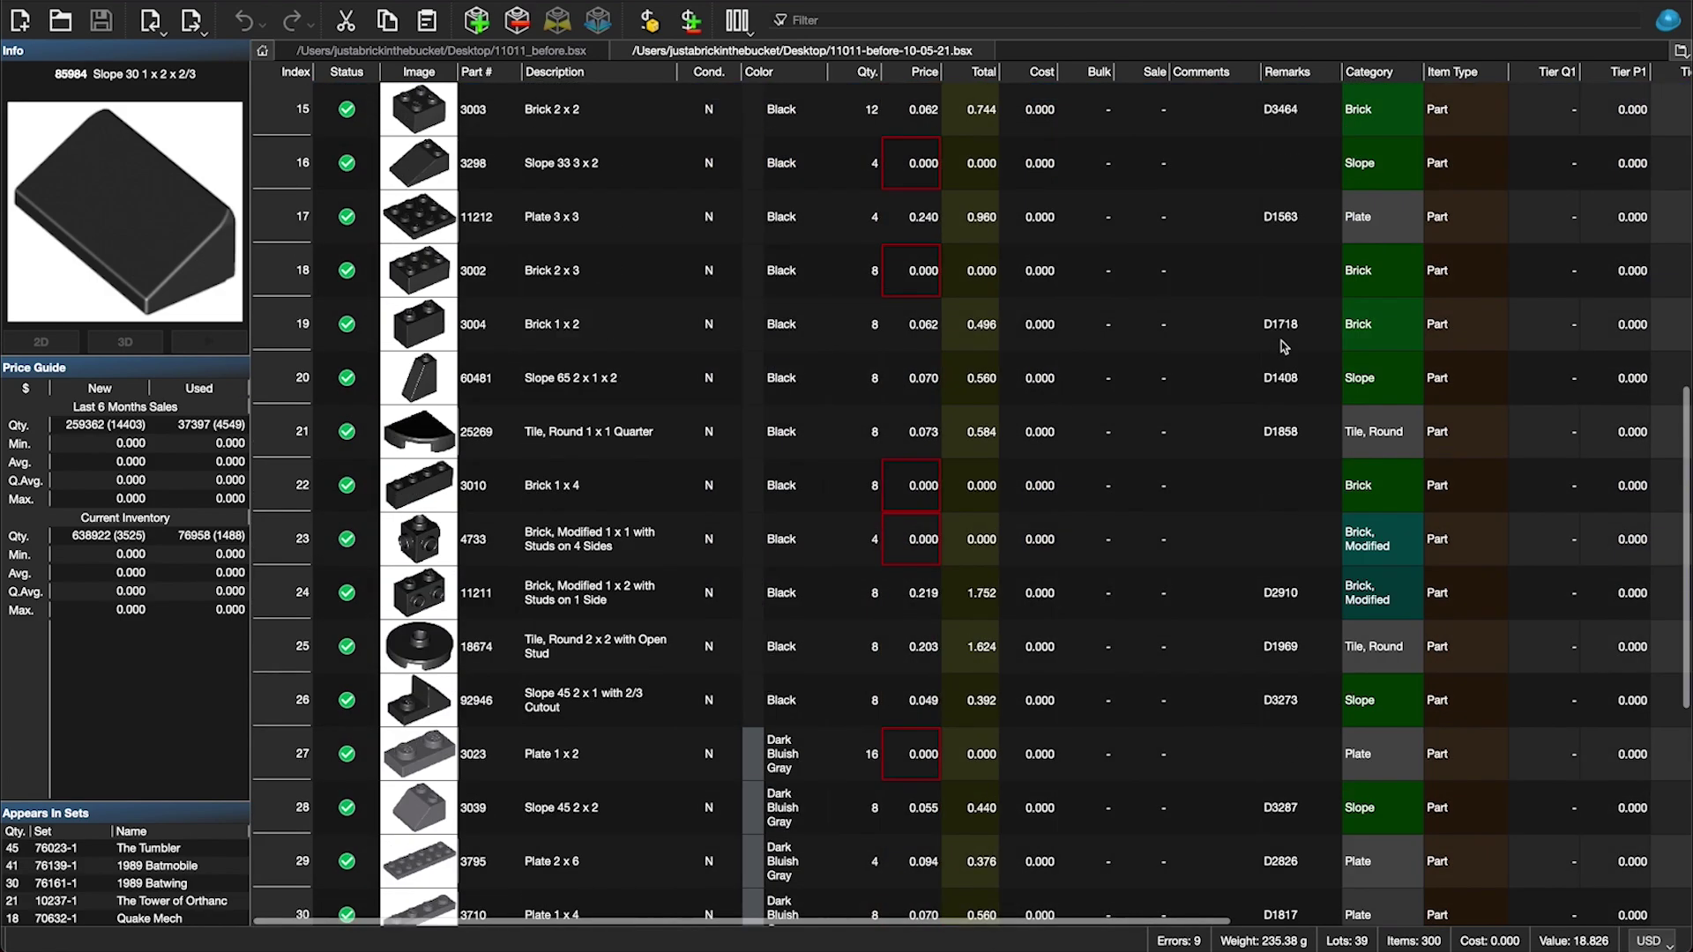
{"action": "scroll", "coordinate": [1284, 347], "scroll_direction": "up", "scroll_amount": 8}
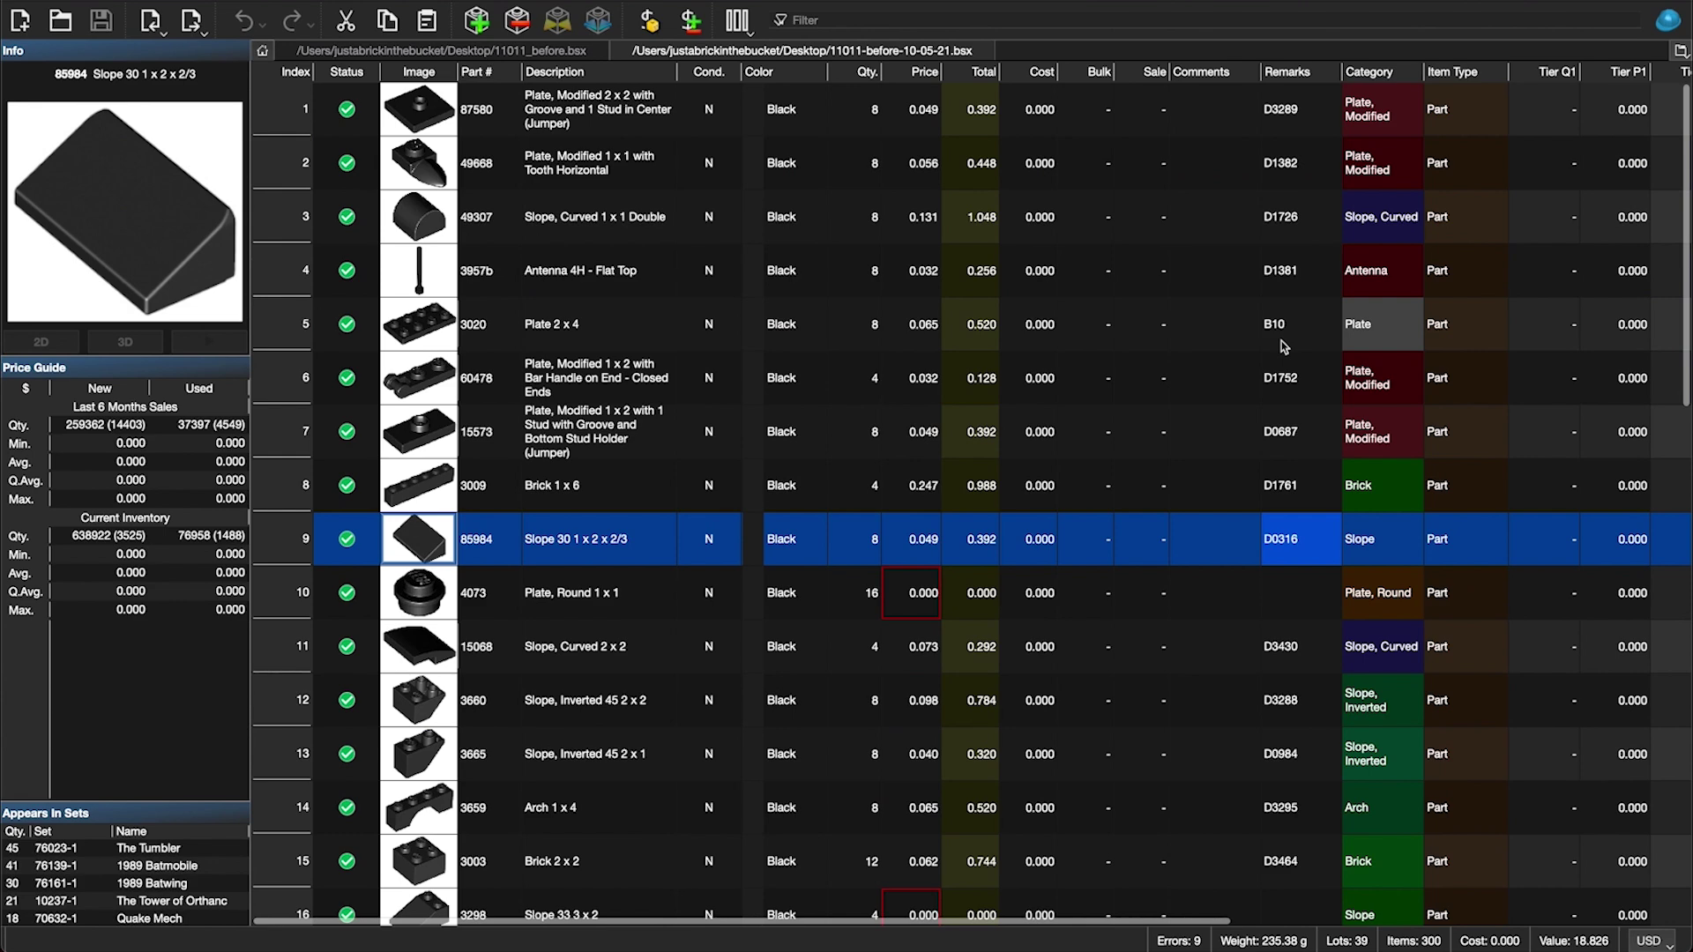
Step: Sort the merged inventory by remarks in ascending order and review the lots without a remark
{"action": "left_click", "coordinate": [1290, 79]}
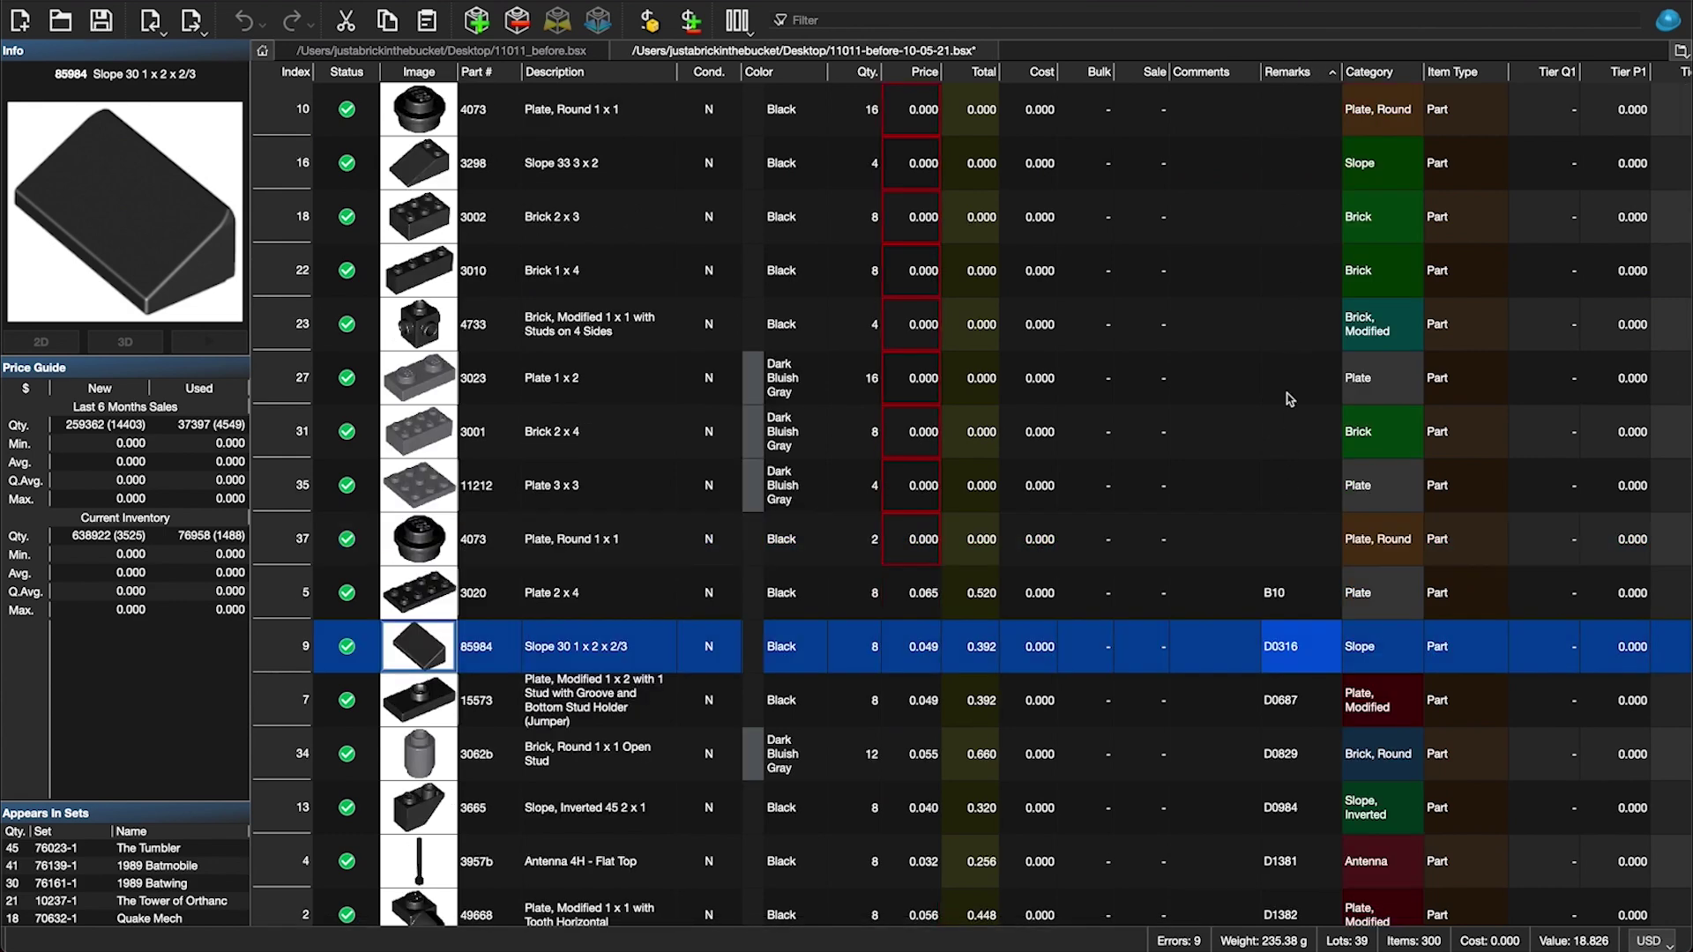
{"action": "left_click_drag", "start_coordinate": [1299, 104], "coordinate": [1277, 535]}
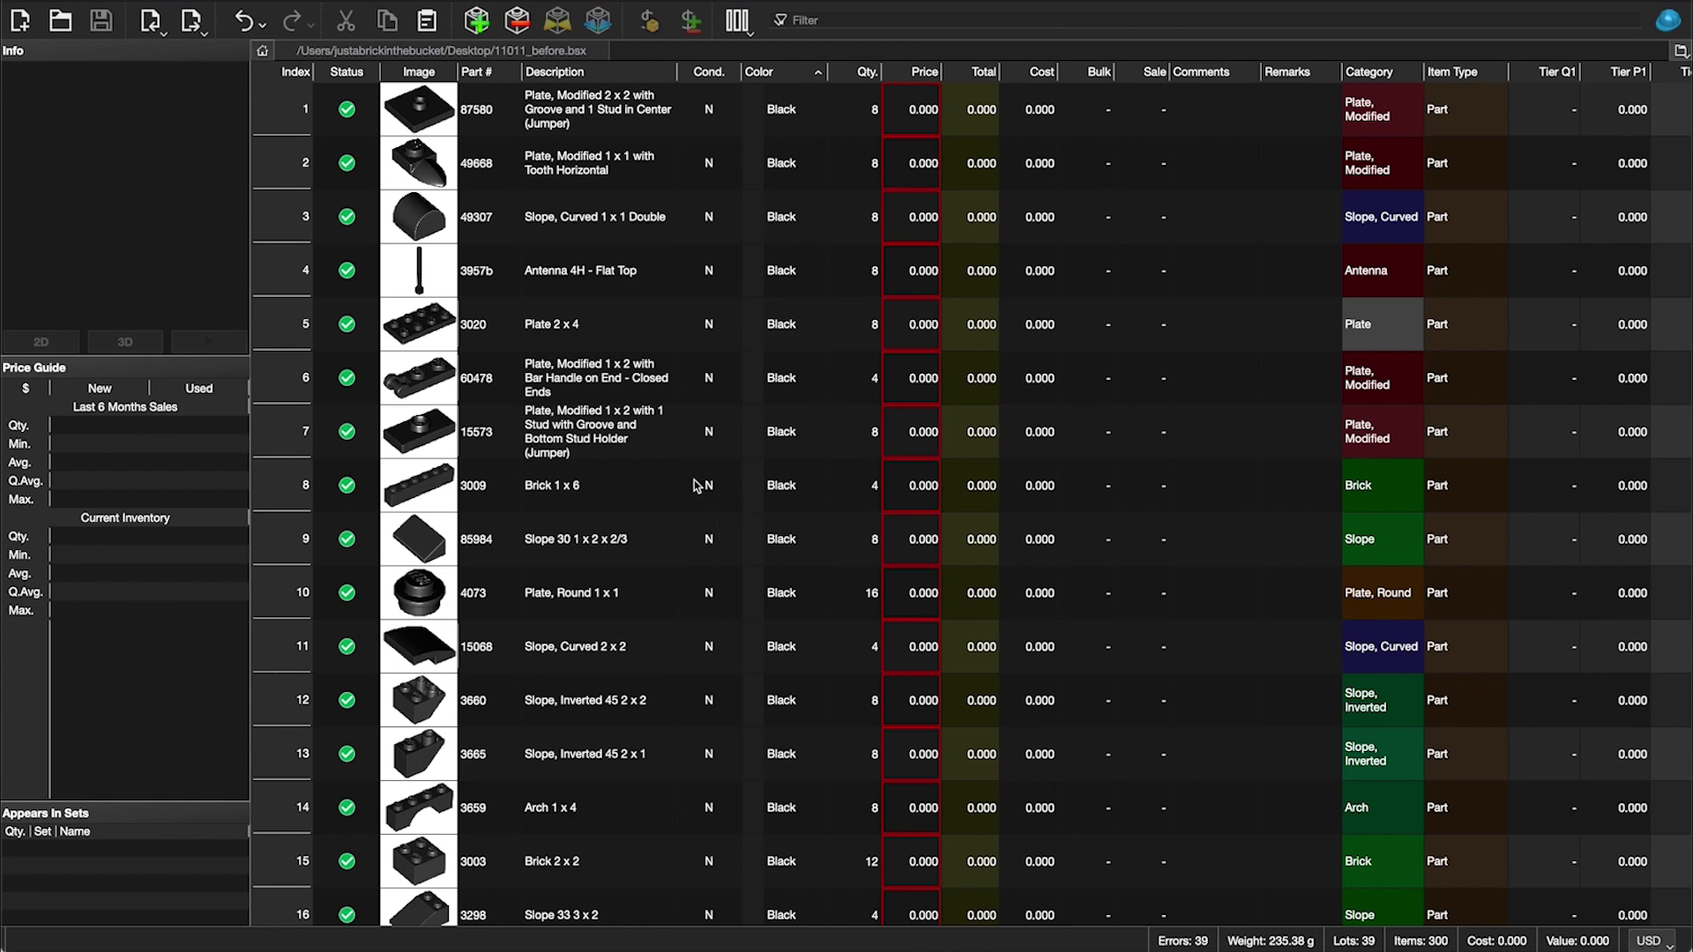
Step: Consolidate all duplicate lots in 11011_before.bsx, accepting every match and preferring the topmost lot in sort order
{"action": "left_click", "coordinate": [698, 486]}
{"action": "key", "text": "super+a"}
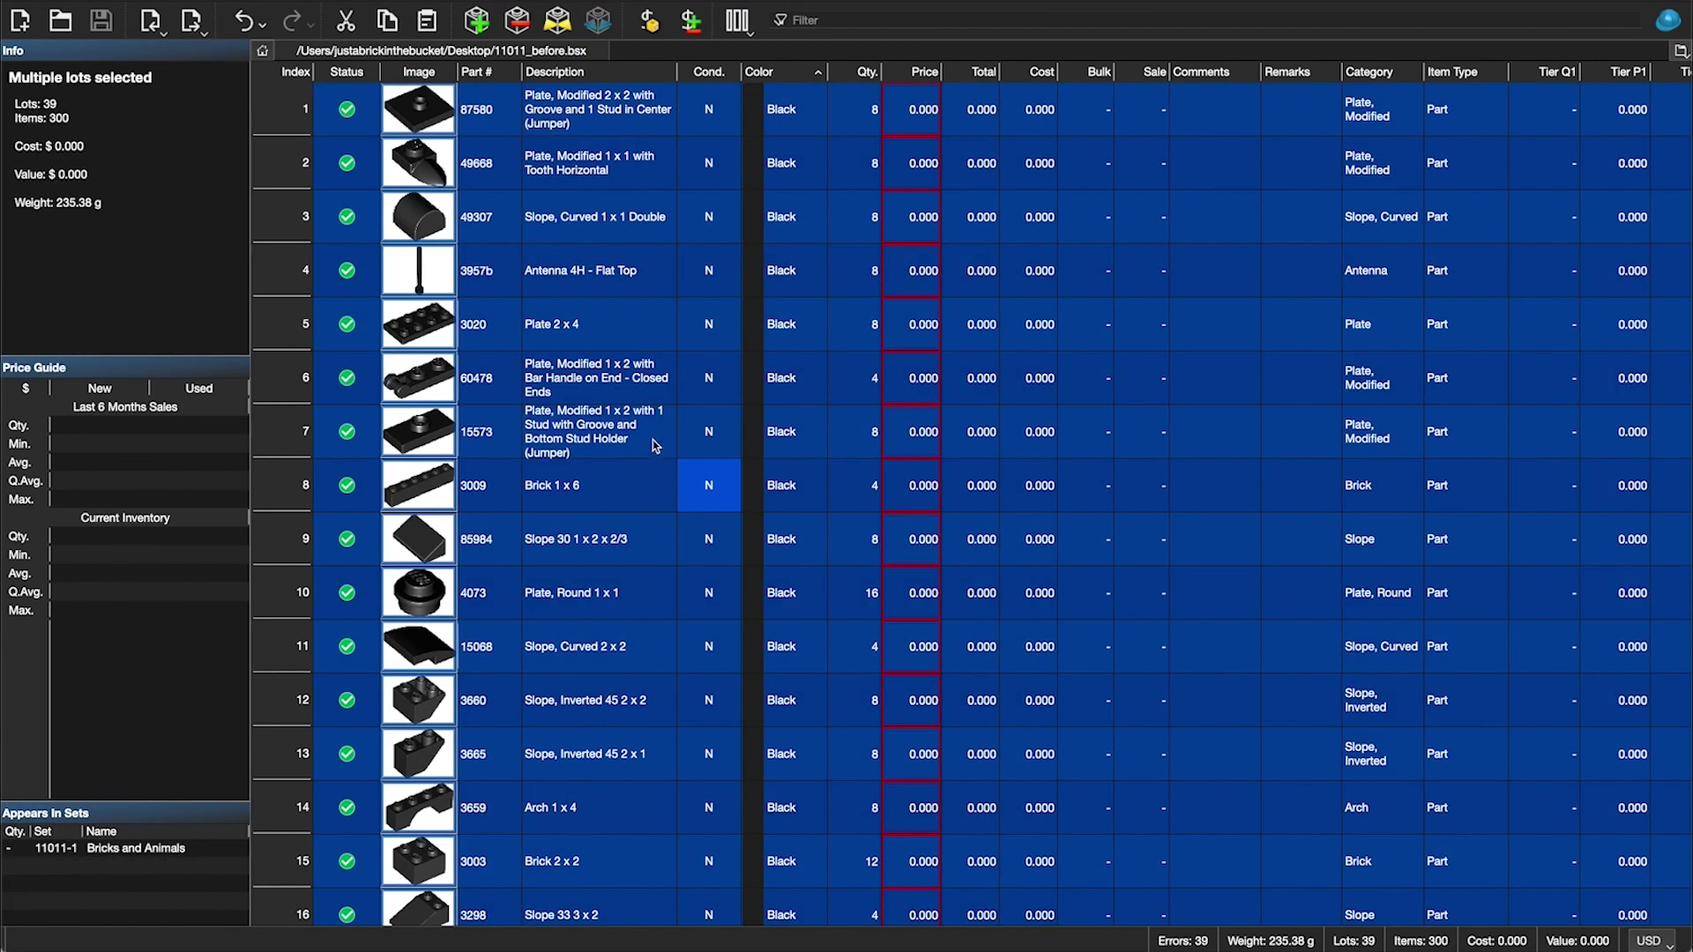
{"action": "right_click", "coordinate": [652, 493]}
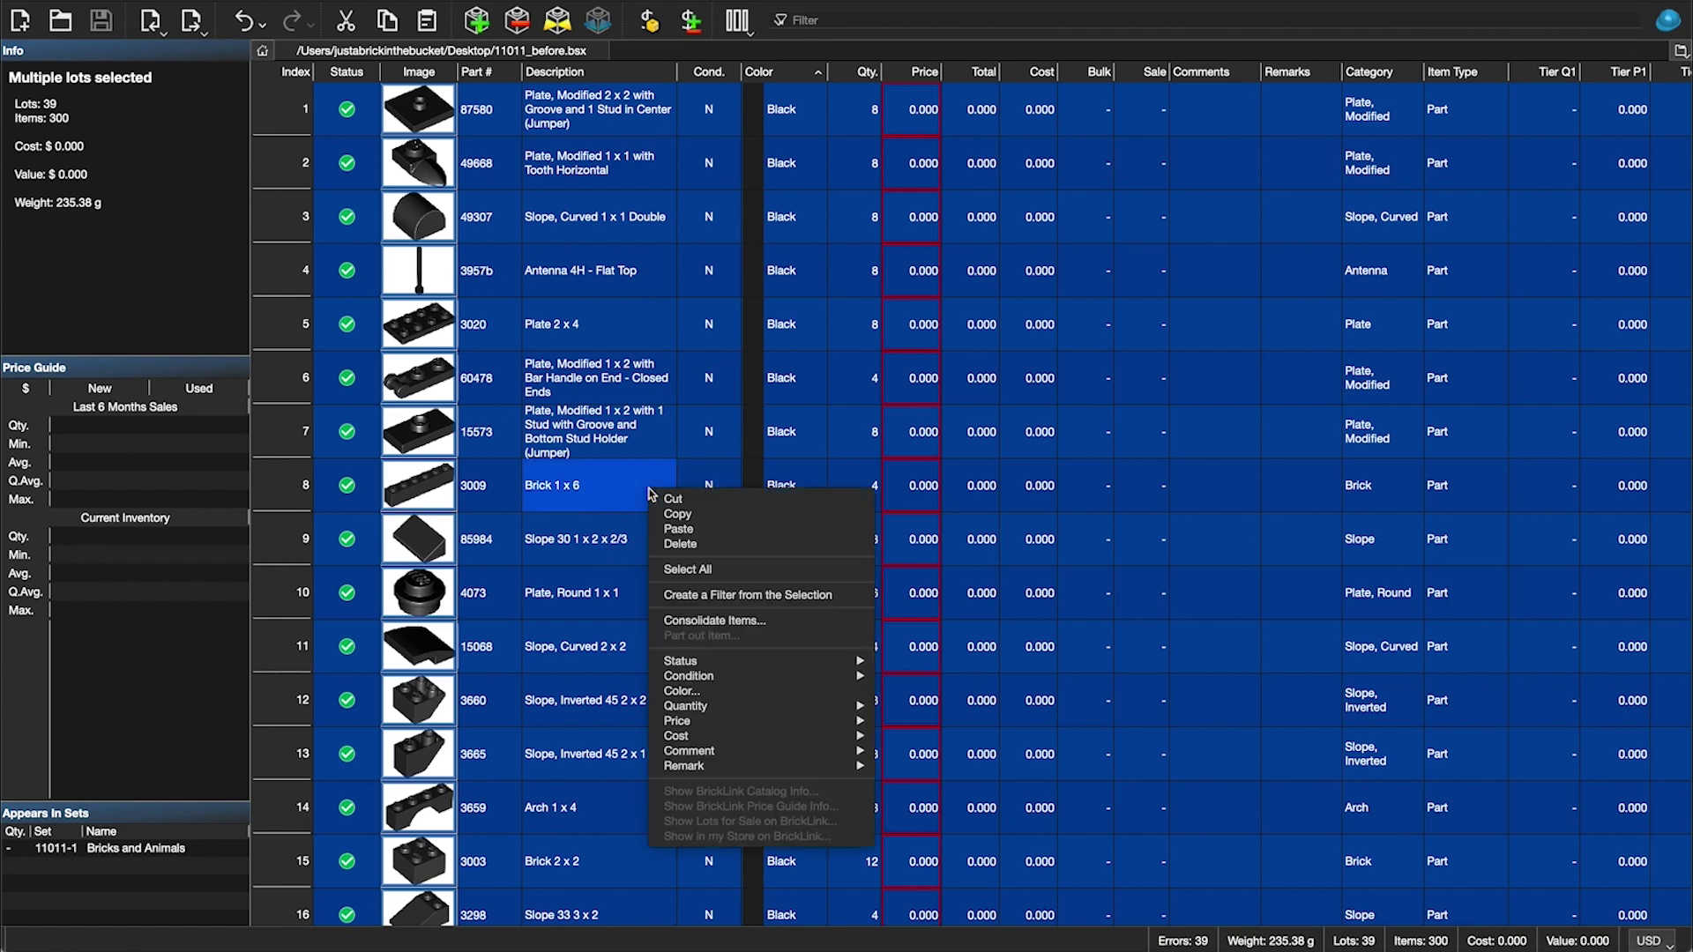
{"action": "left_click", "coordinate": [743, 622]}
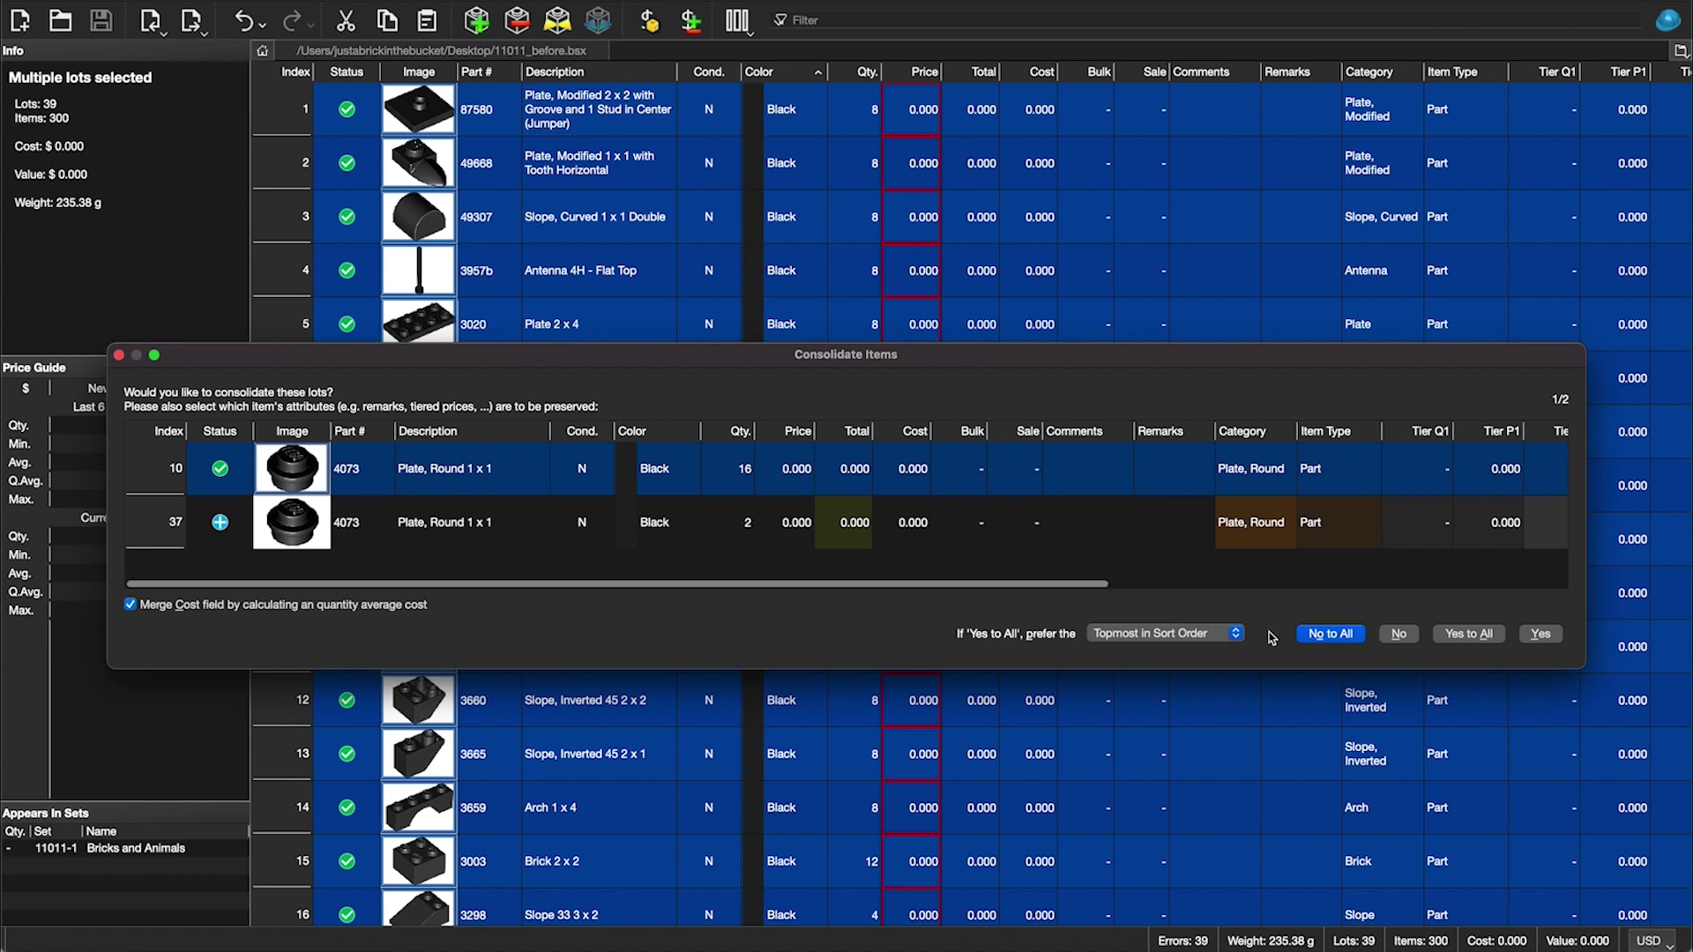
{"action": "left_click", "coordinate": [1470, 634]}
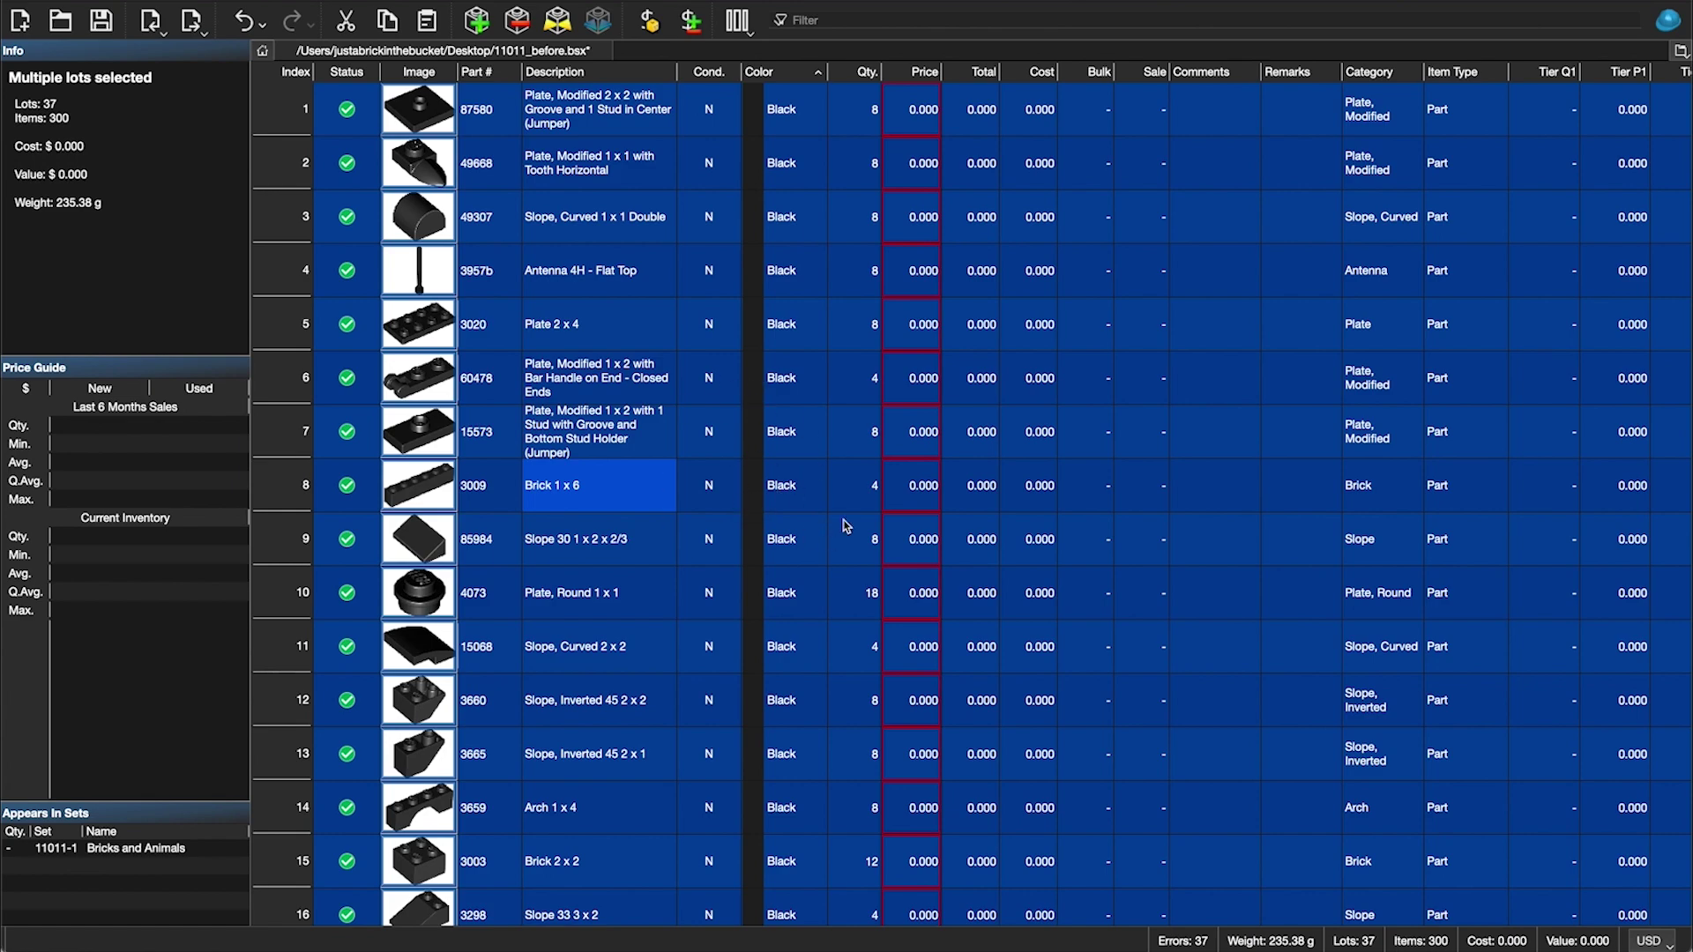
{"action": "scroll", "coordinate": [844, 526], "scroll_direction": "down", "scroll_amount": 4}
{"action": "scroll", "coordinate": [844, 526], "scroll_direction": "up", "scroll_amount": 4}
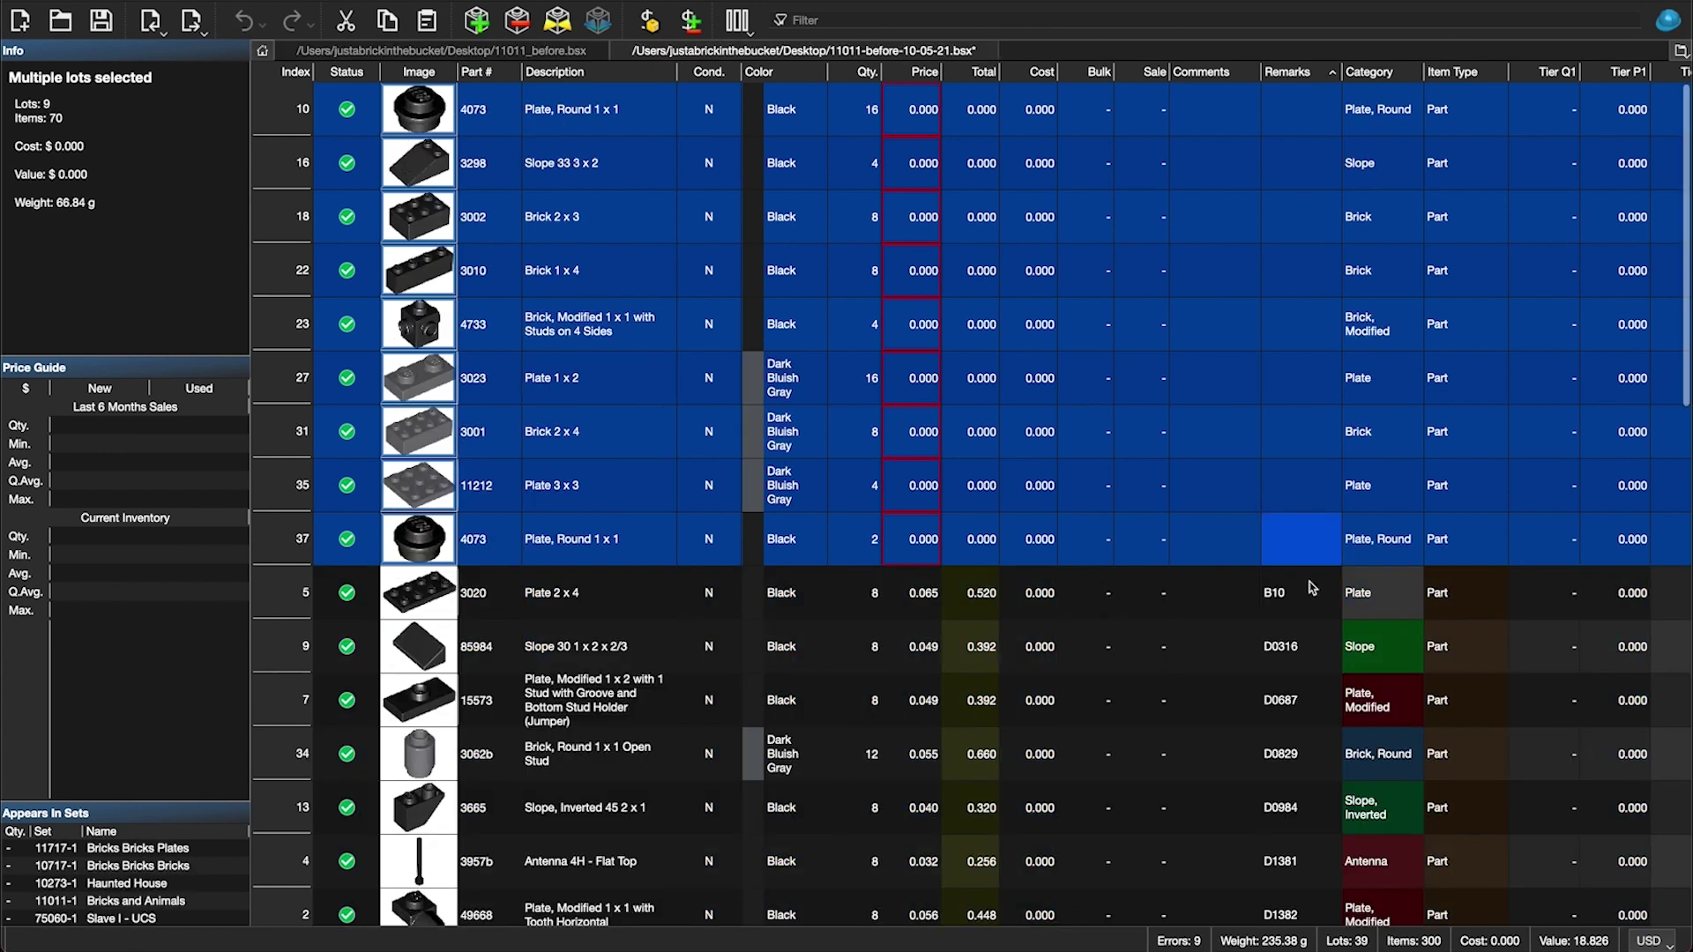
Step: Review the remarks assigned to the lots in the merged 11011-before-10-05-21.bsx inventory
{"action": "left_click", "coordinate": [1314, 594]}
{"action": "scroll", "coordinate": [1310, 602], "scroll_direction": "down", "scroll_amount": 2}
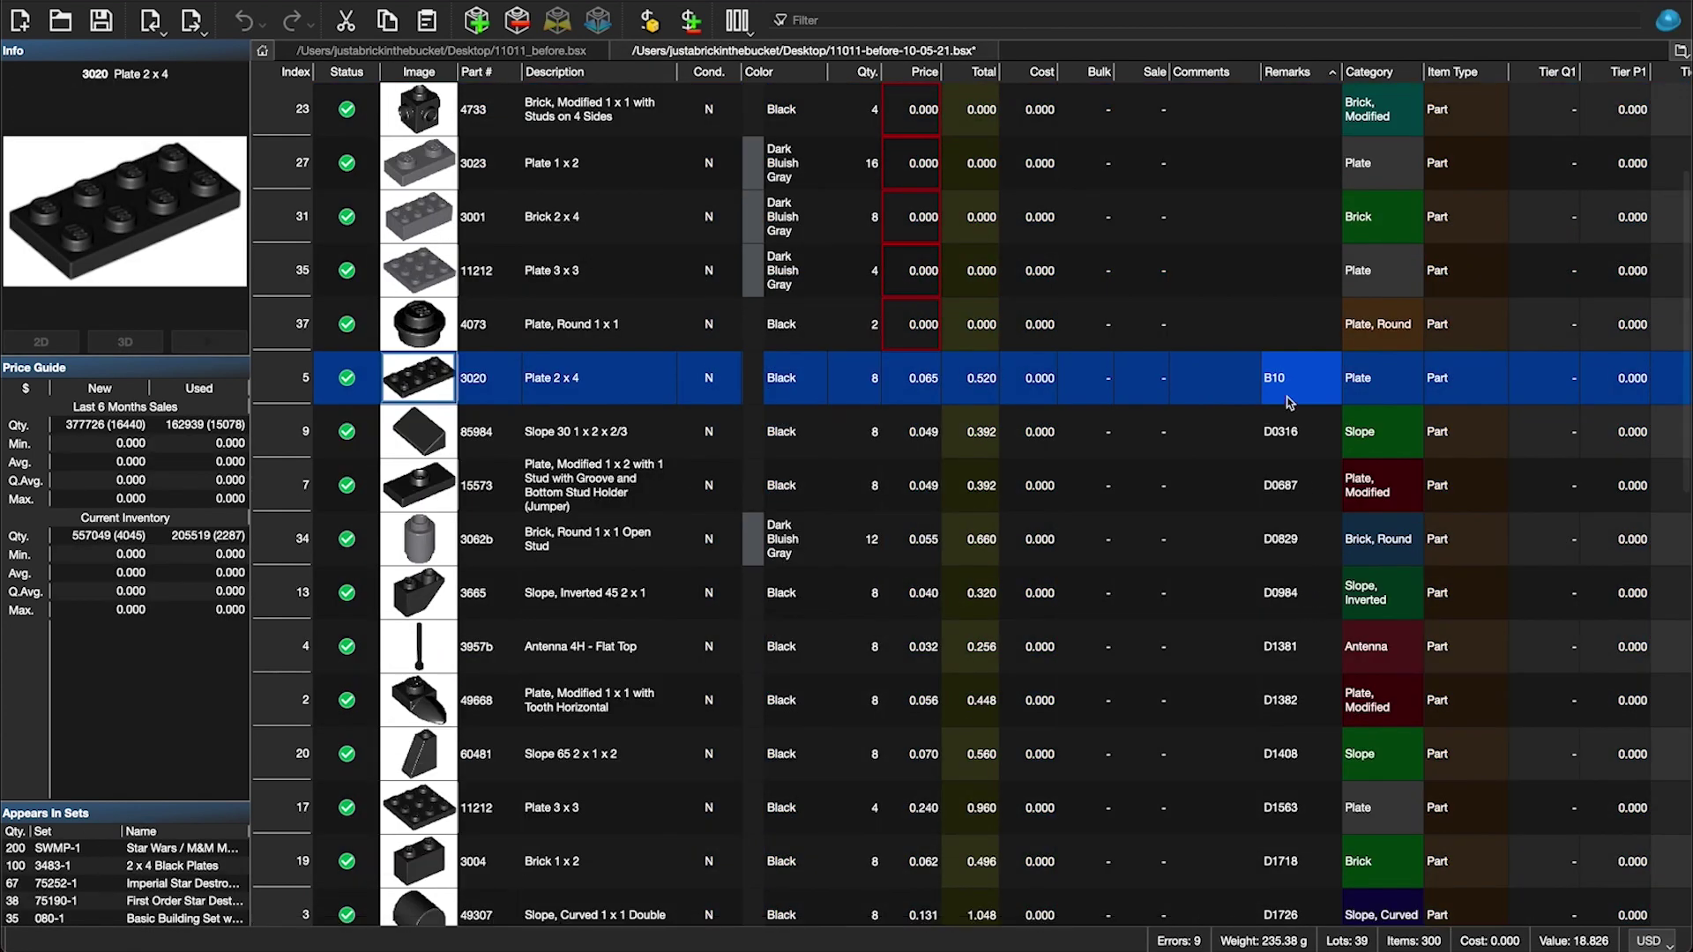
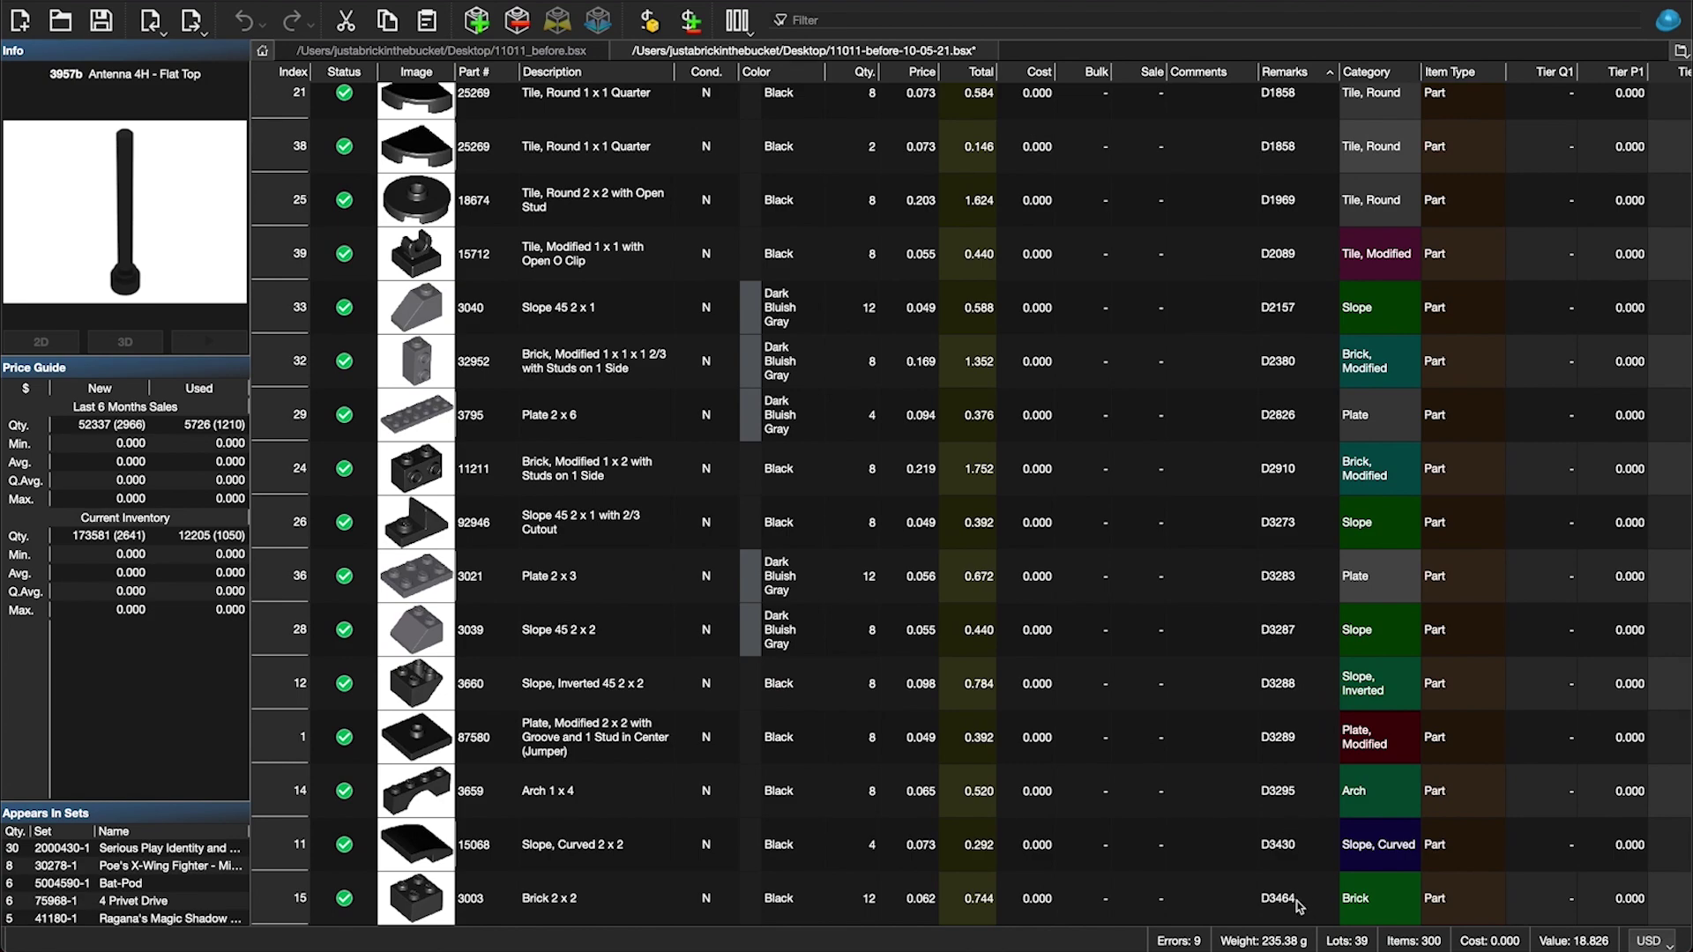
{"action": "scroll", "coordinate": [1298, 907], "scroll_direction": "up", "scroll_amount": 10}
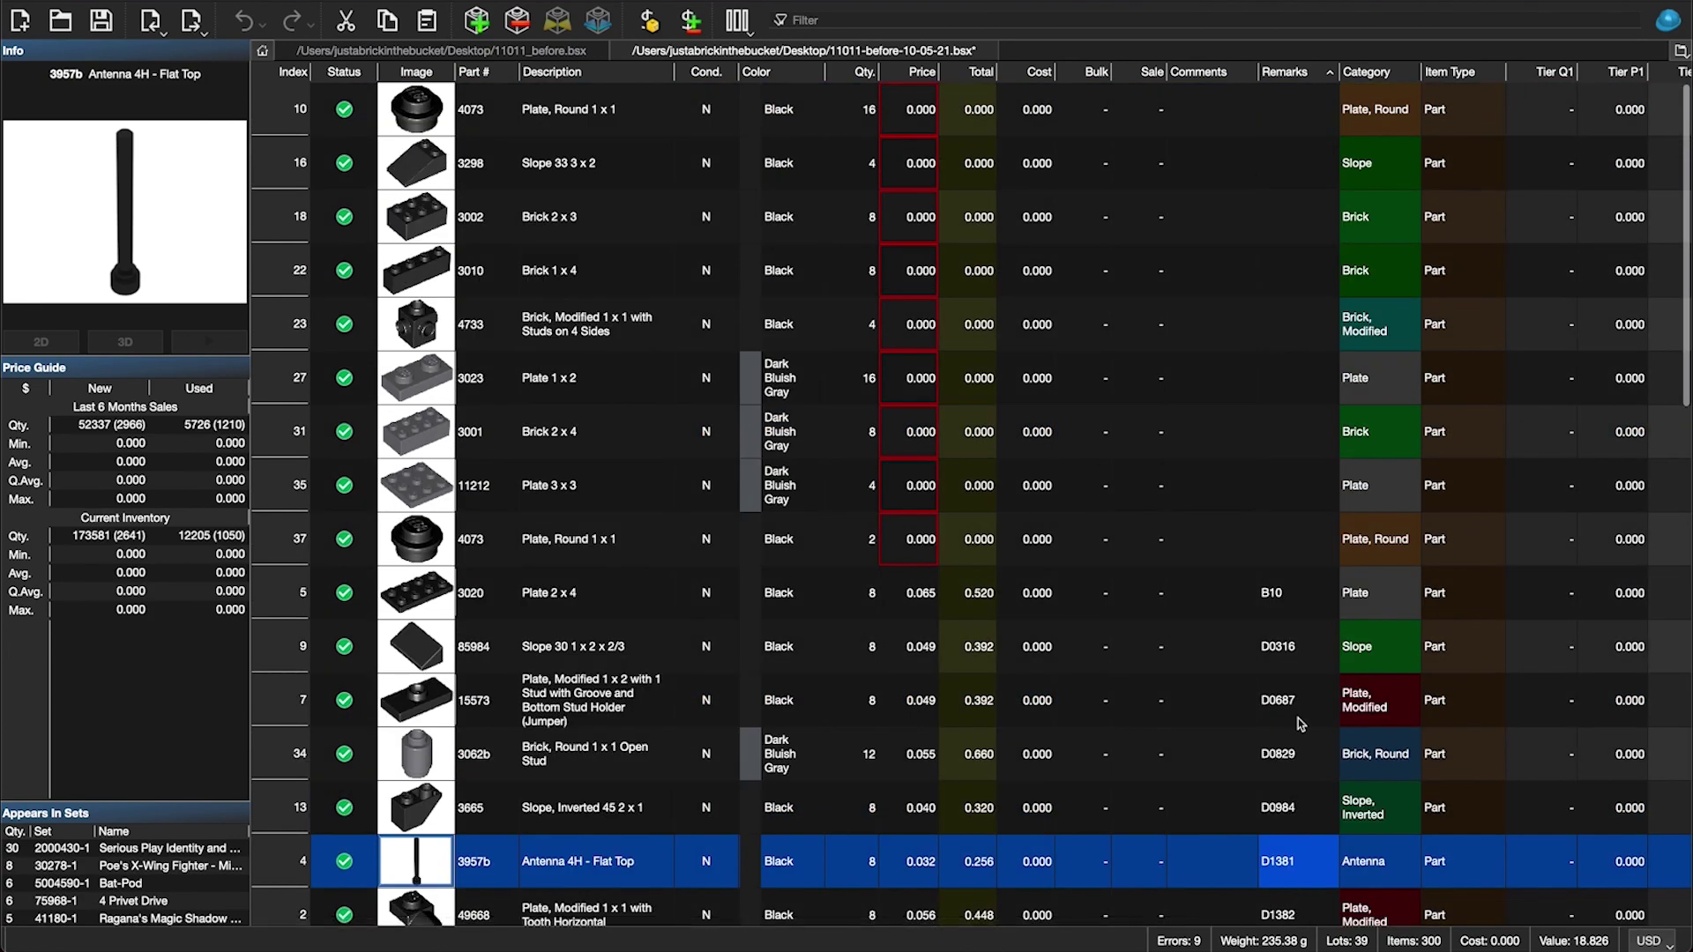
{"action": "left_click", "coordinate": [1308, 657]}
{"action": "key", "text": "Down"}
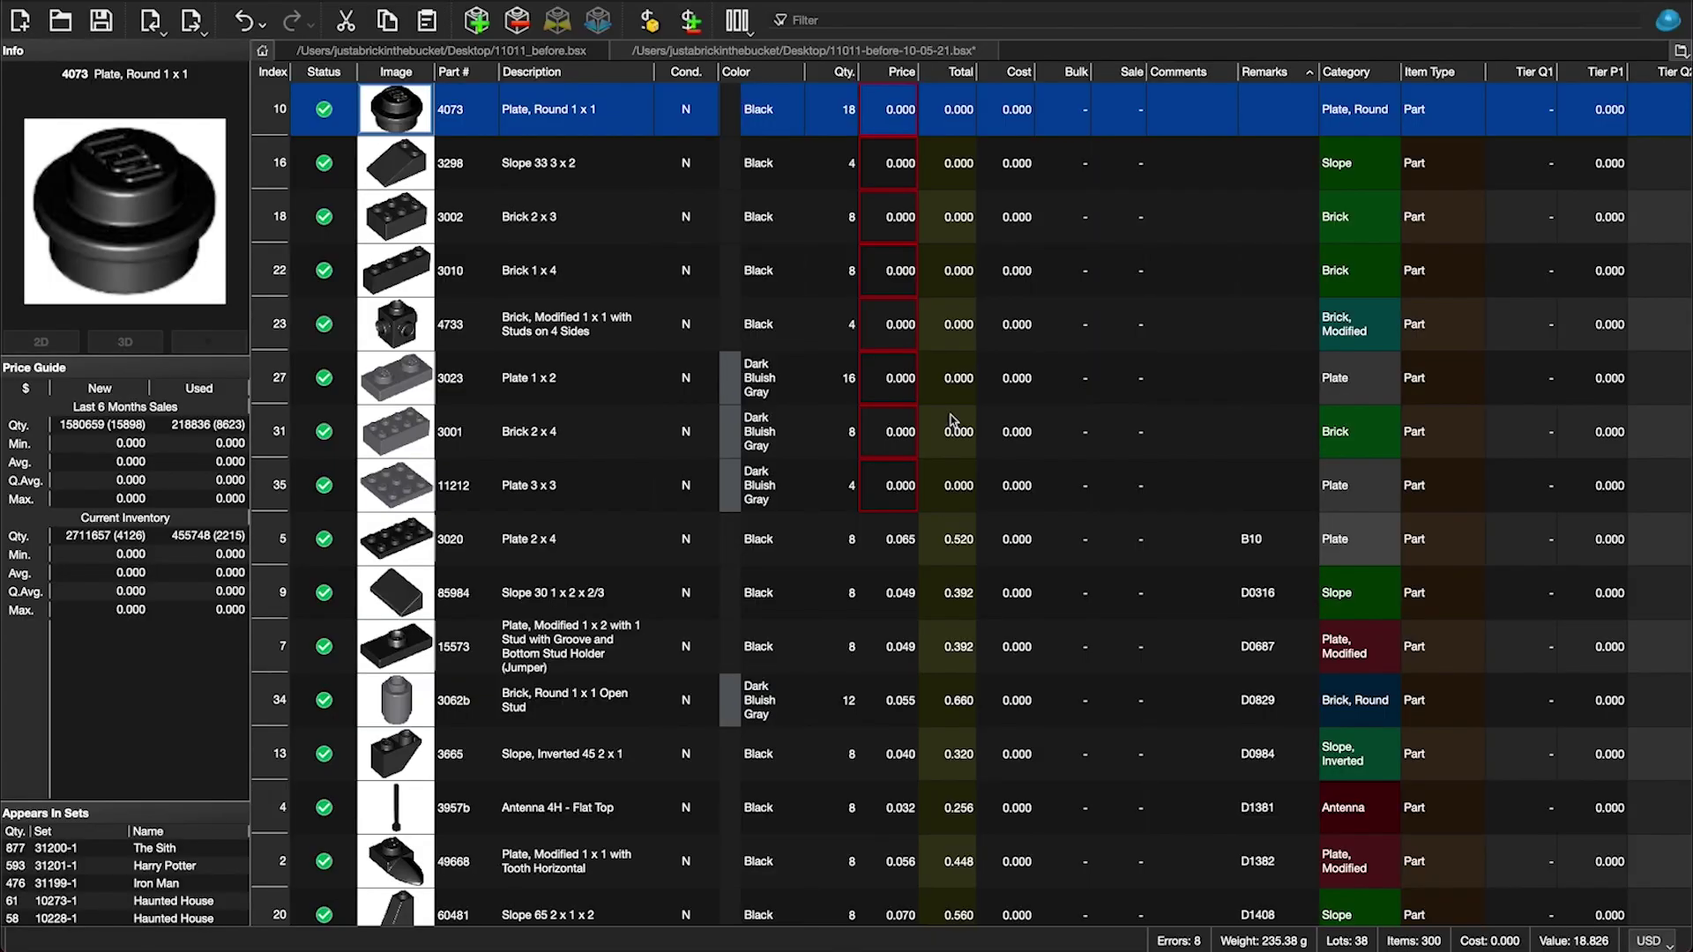
Step: Set the black Plate, Round 1 x 1 remark to D0792, and fill the other empty remarks with D0792, D2106, D2789 and D2527
{"action": "double_click", "coordinate": [1256, 115]}
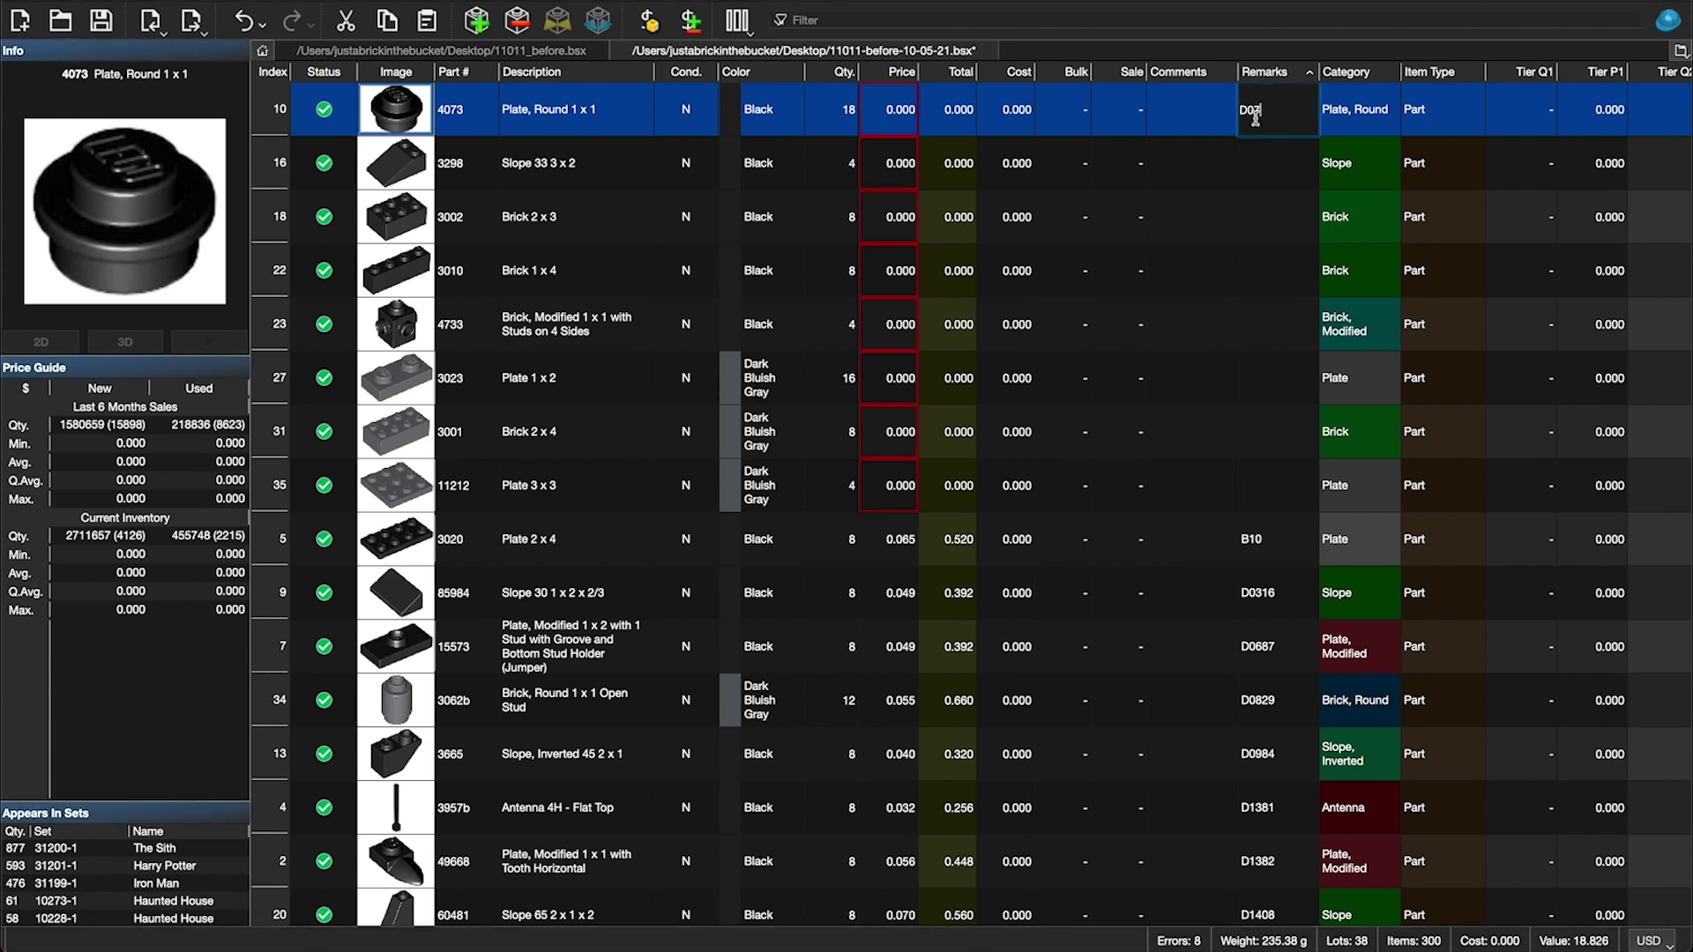
{"action": "type", "text": "D0792"}
{"action": "key", "text": "Return"}
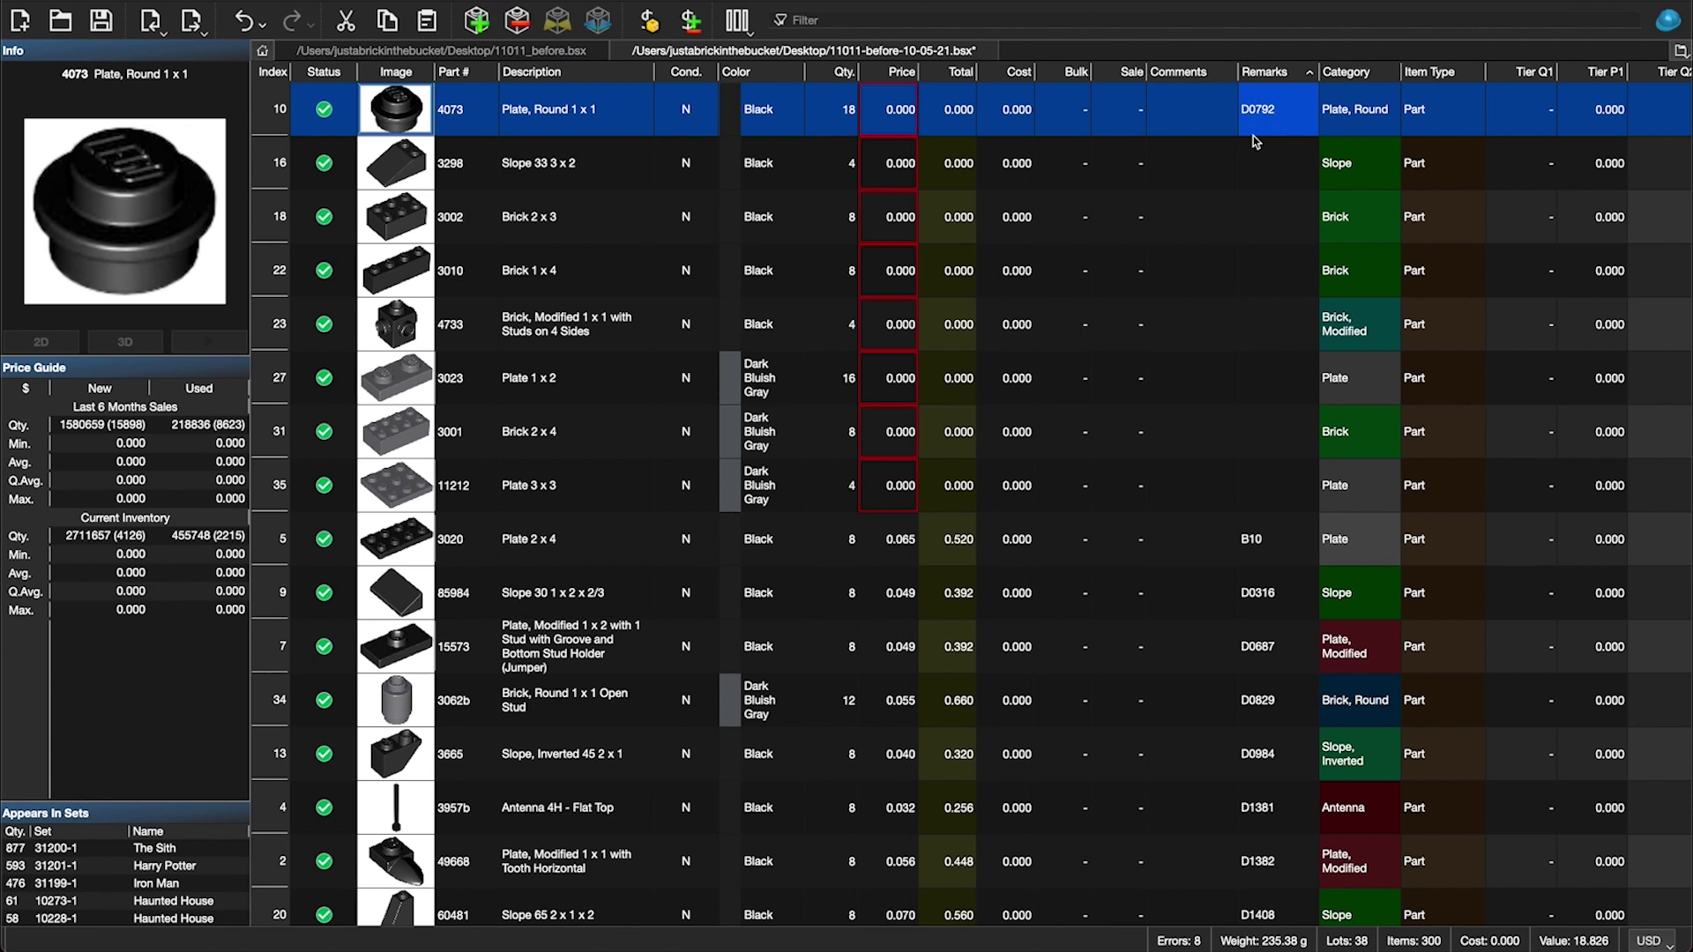
{"action": "left_click", "coordinate": [1283, 167]}
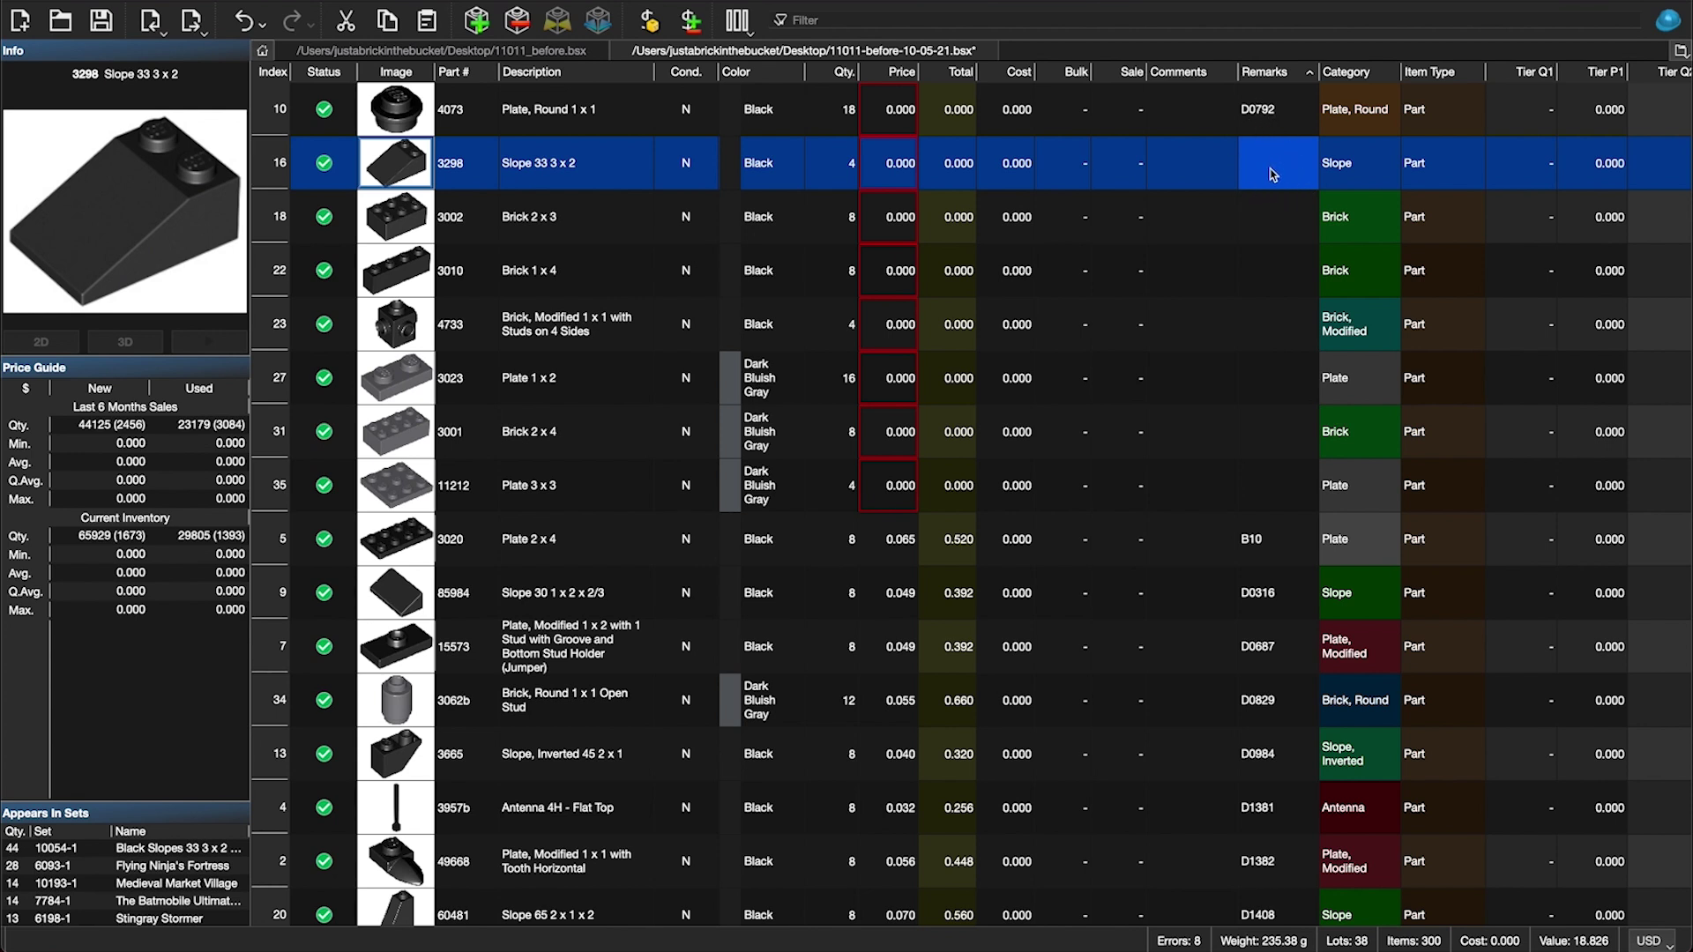
{"action": "left_click", "coordinate": [1274, 228]}
{"action": "left_click", "coordinate": [1274, 269]}
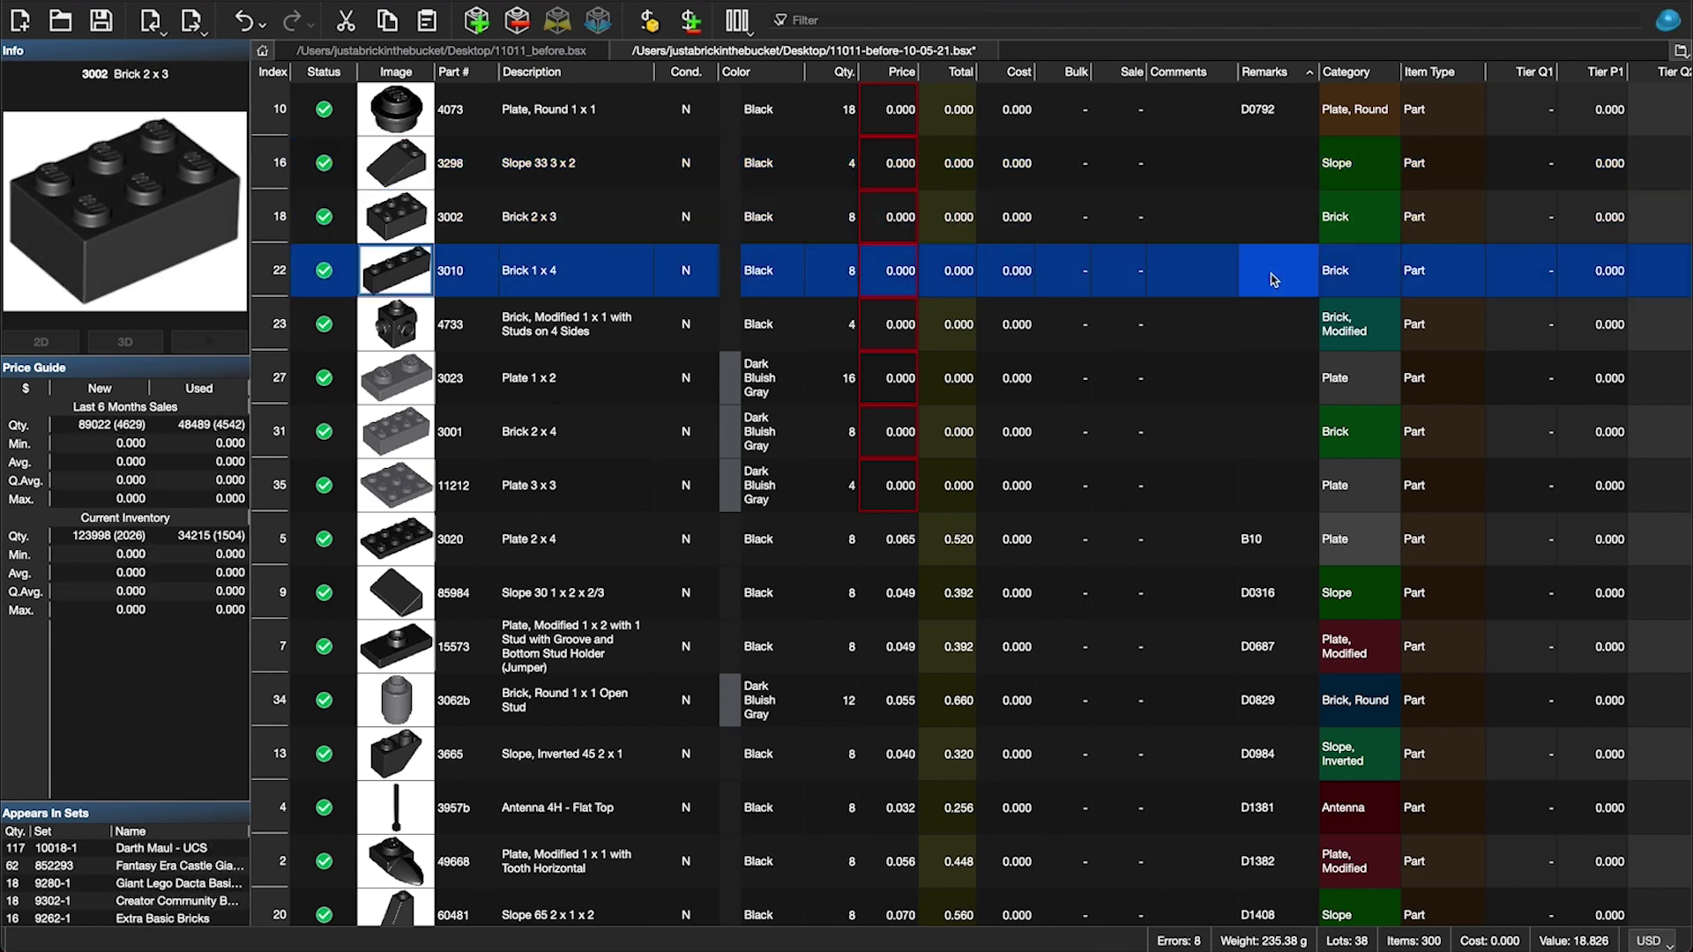
{"action": "left_click", "coordinate": [1281, 173]}
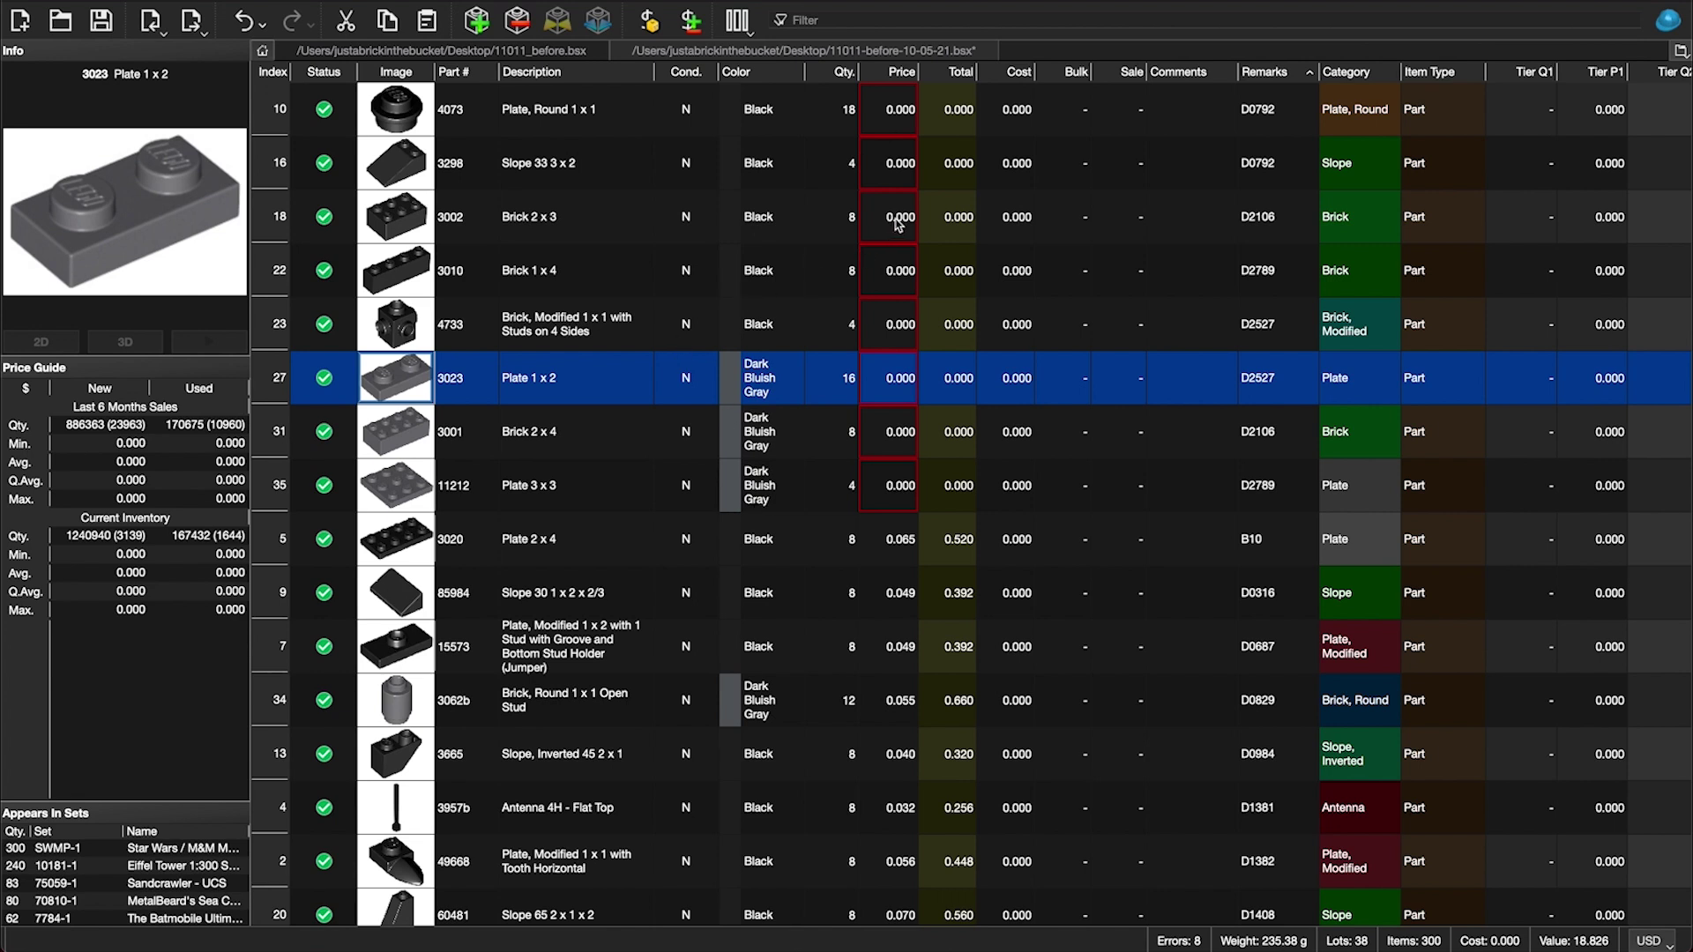
Step: Set the prices of the eight zero-priced lots to the Price Guide average of the last 6 months' sales
{"action": "left_click_drag", "start_coordinate": [887, 120], "coordinate": [889, 472]}
{"action": "left_click", "coordinate": [1172, 398]}
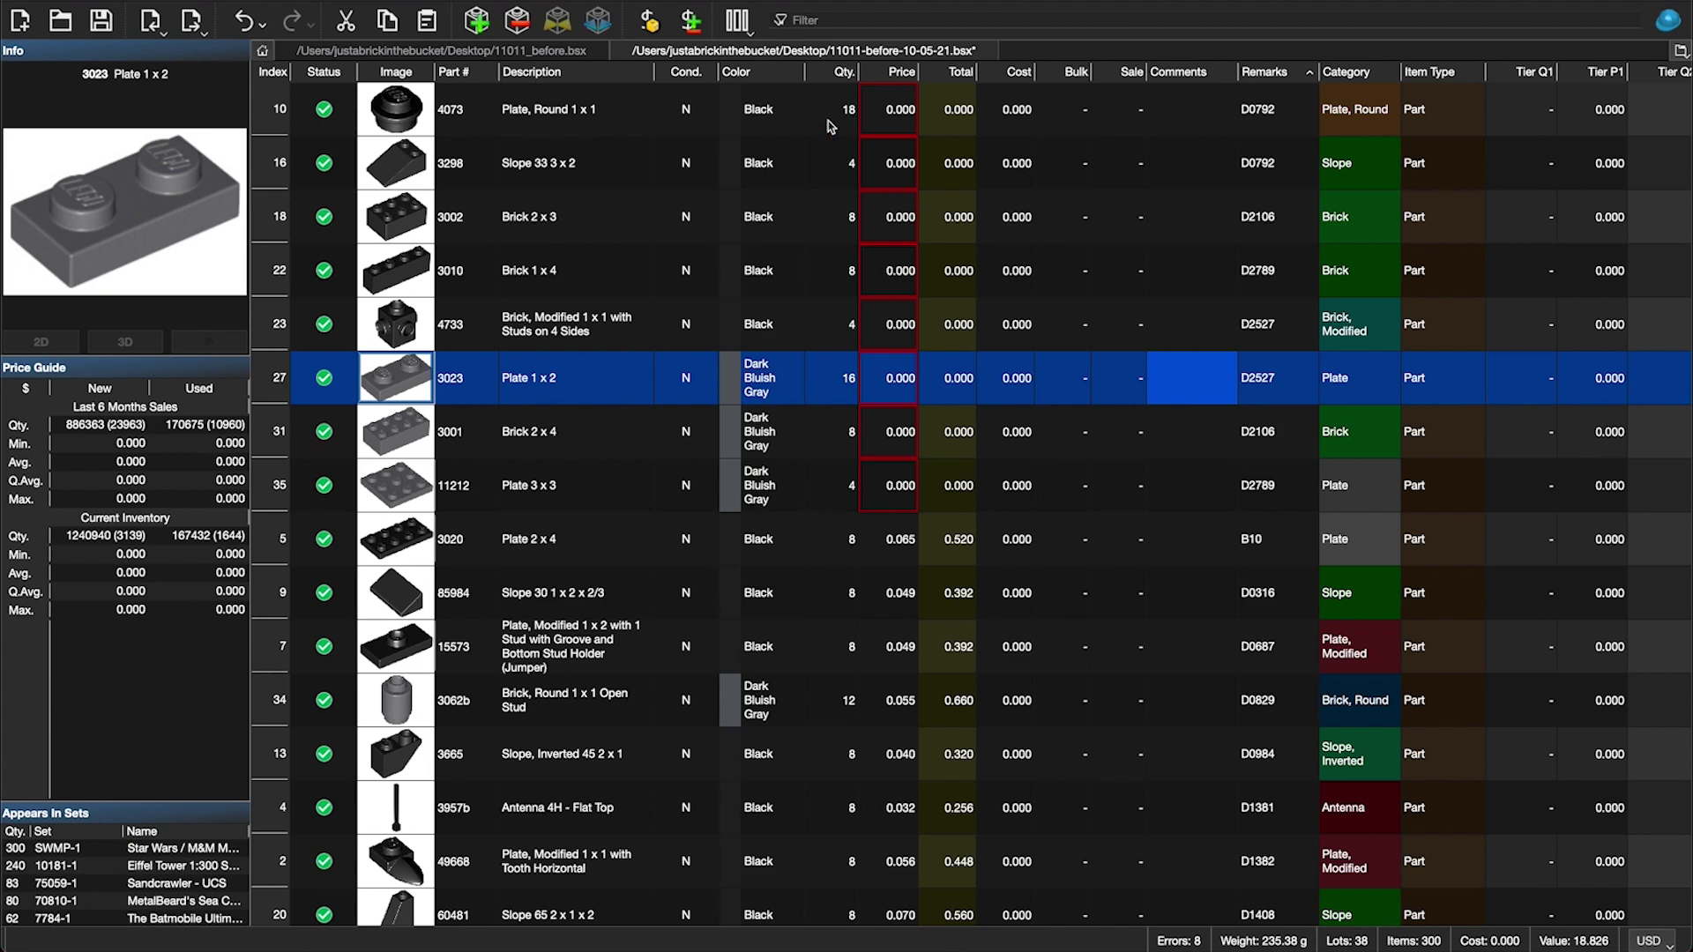
{"action": "left_click_drag", "start_coordinate": [829, 126], "coordinate": [838, 485]}
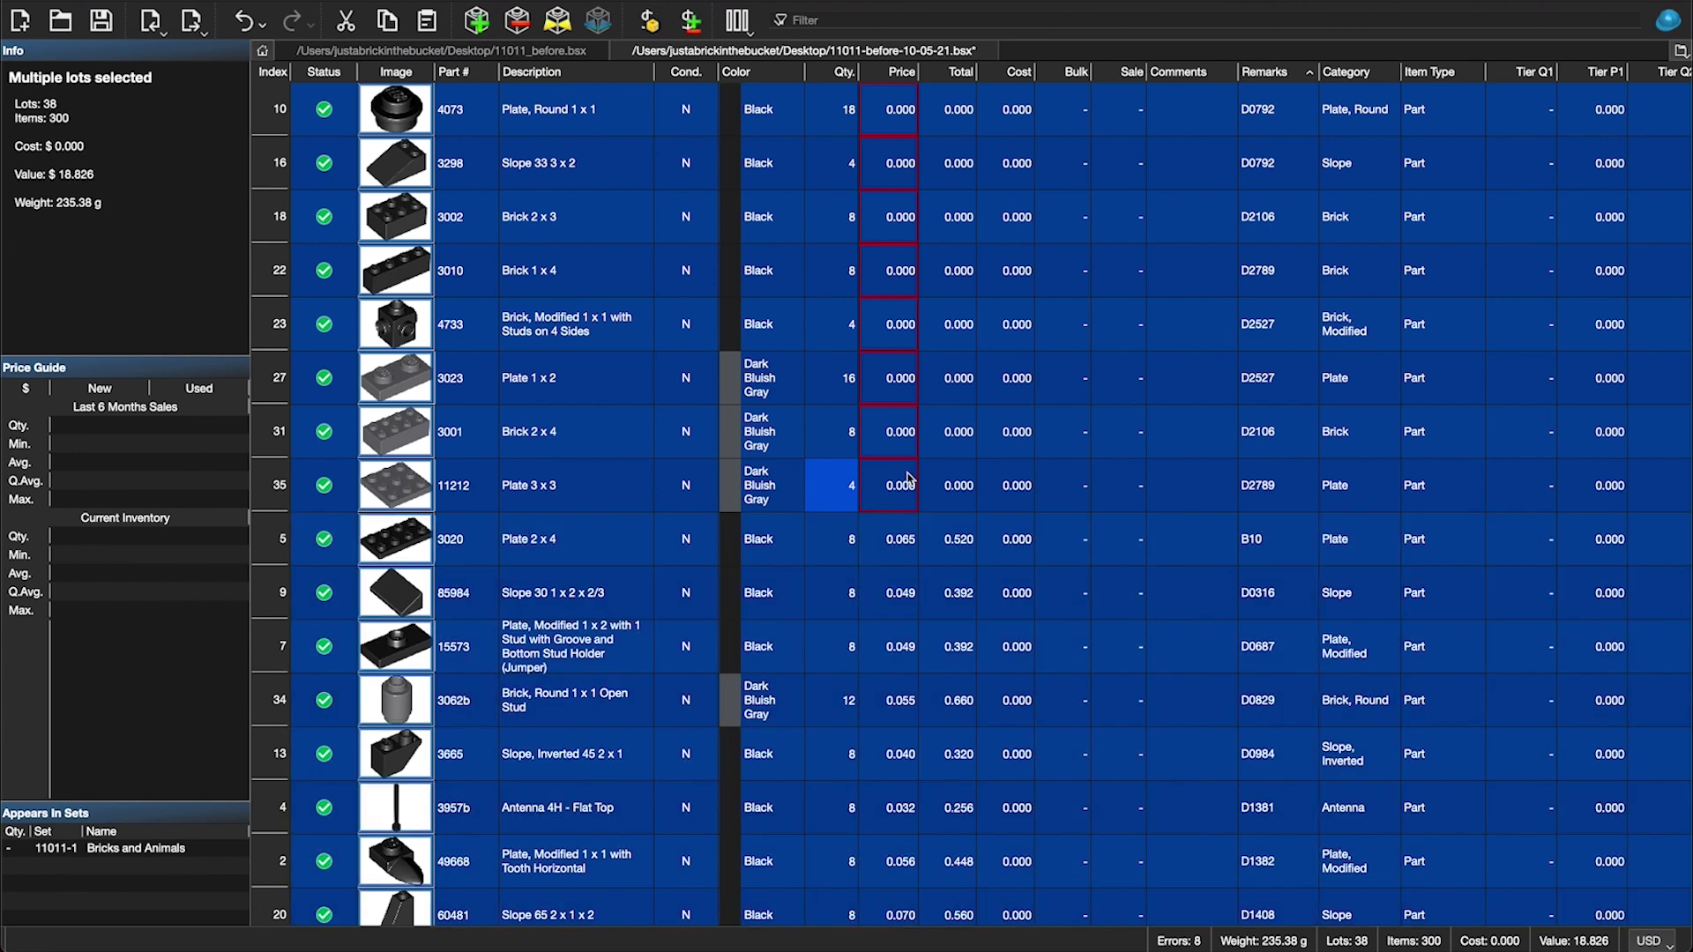
{"action": "left_click", "coordinate": [908, 477]}
{"action": "left_click_drag", "start_coordinate": [905, 131], "coordinate": [877, 490]}
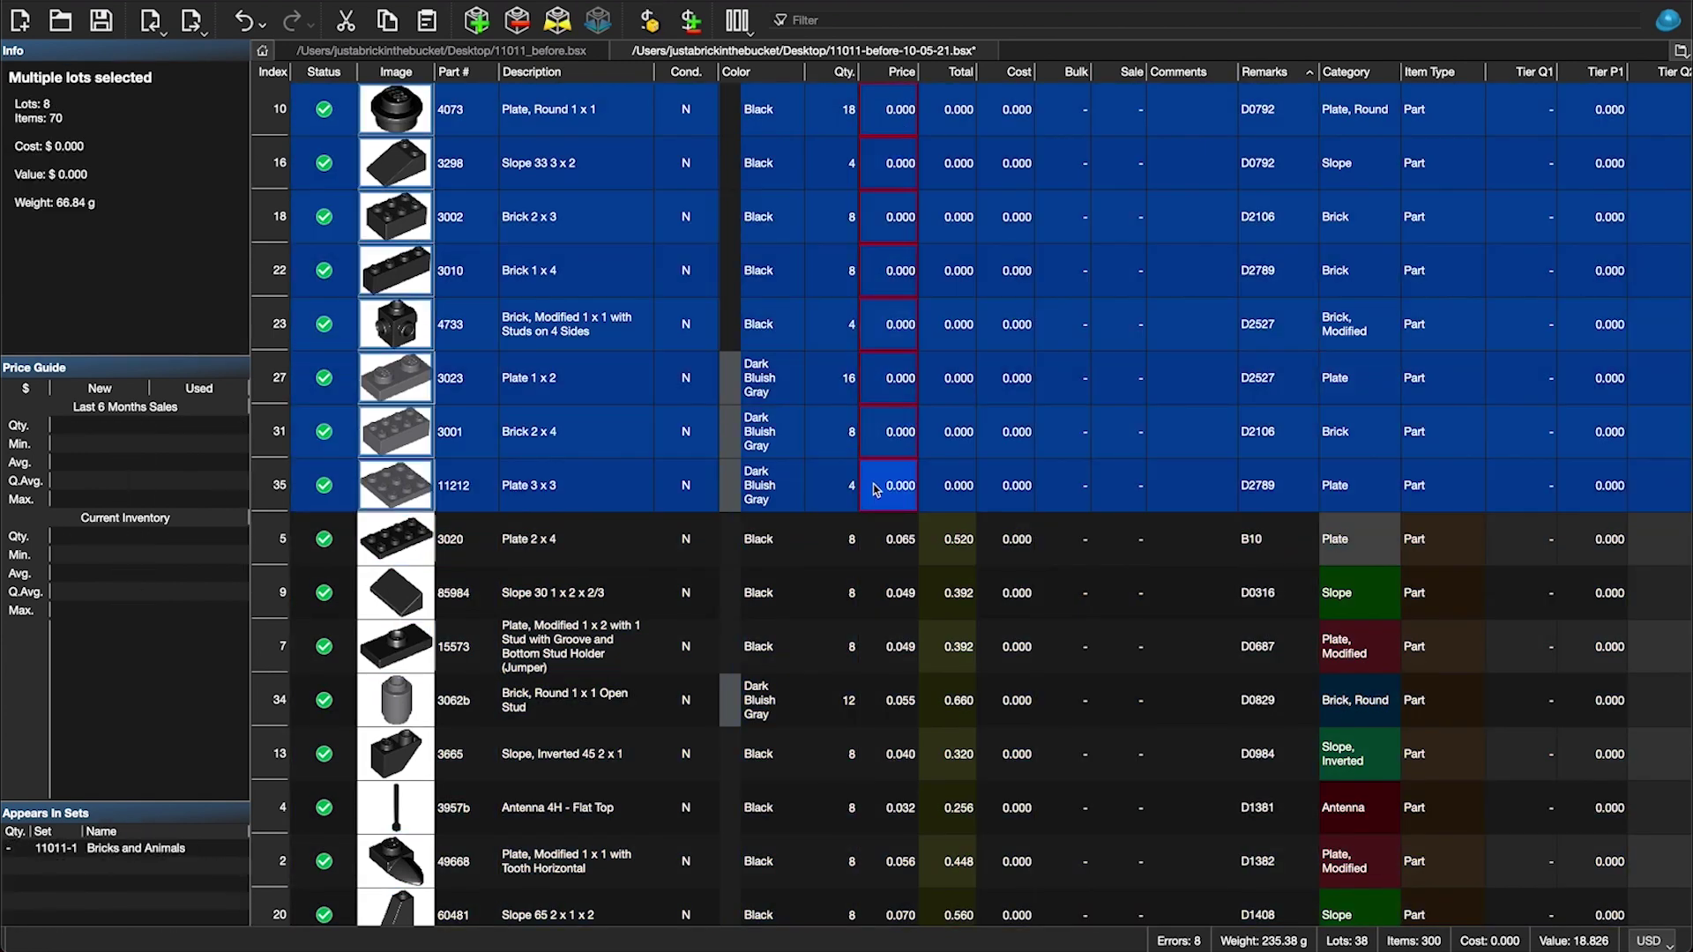
{"action": "left_click", "coordinate": [650, 19]}
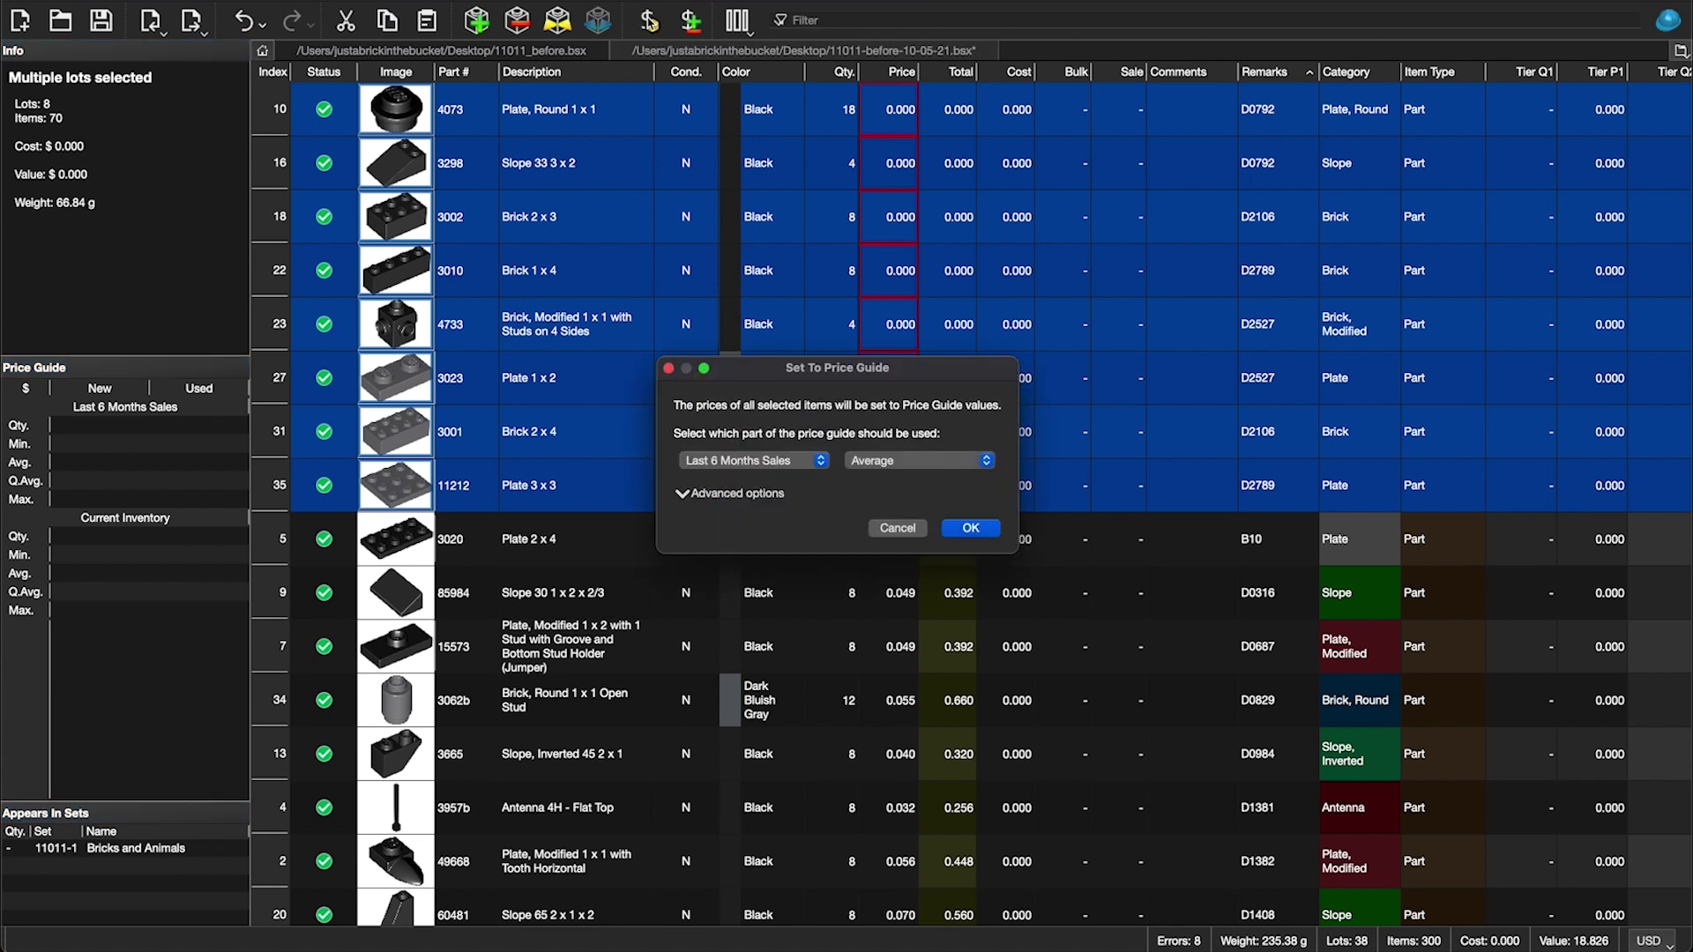
{"action": "left_click", "coordinate": [920, 463]}
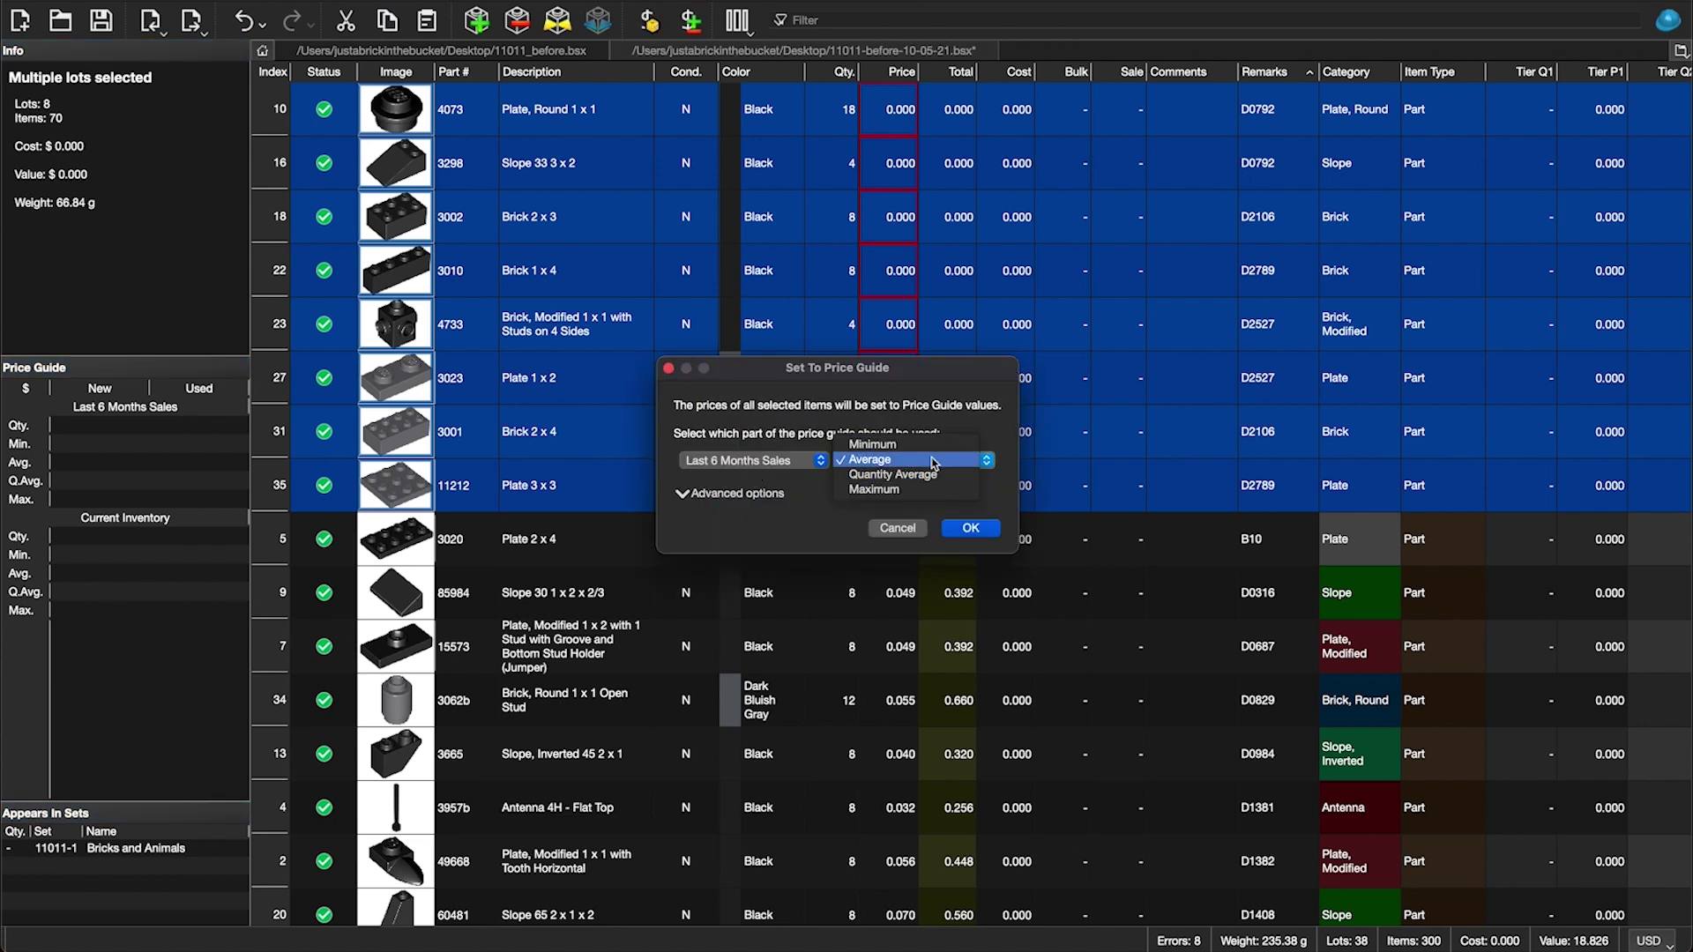
{"action": "left_click", "coordinate": [935, 461]}
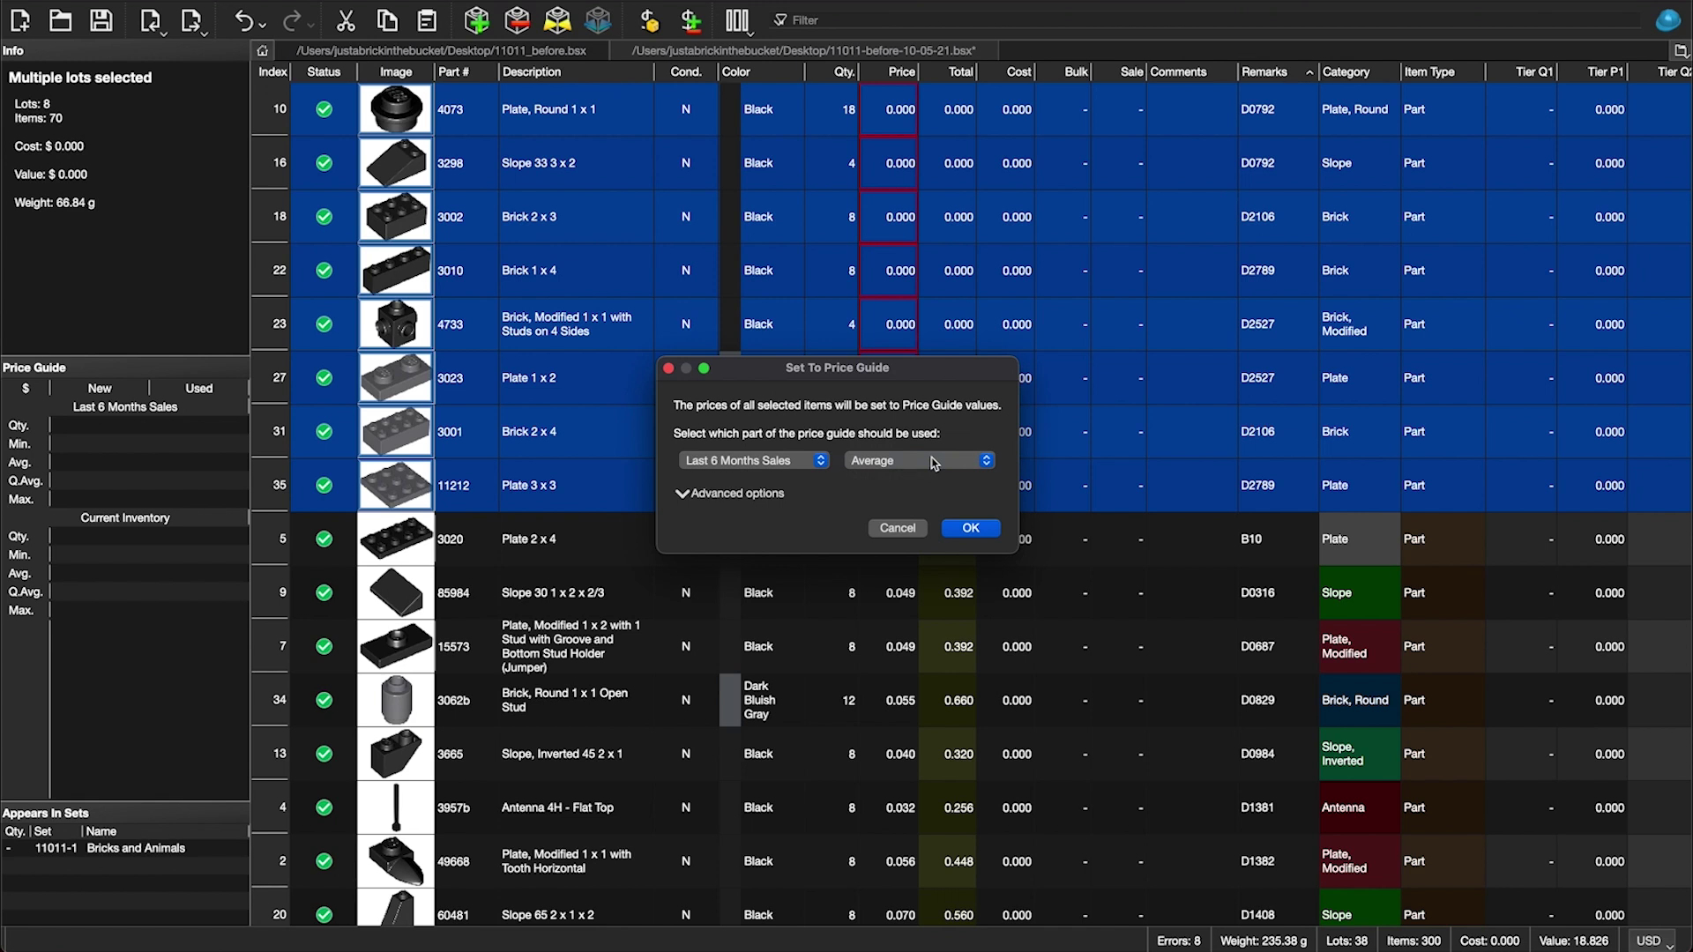
{"action": "left_click", "coordinate": [969, 529]}
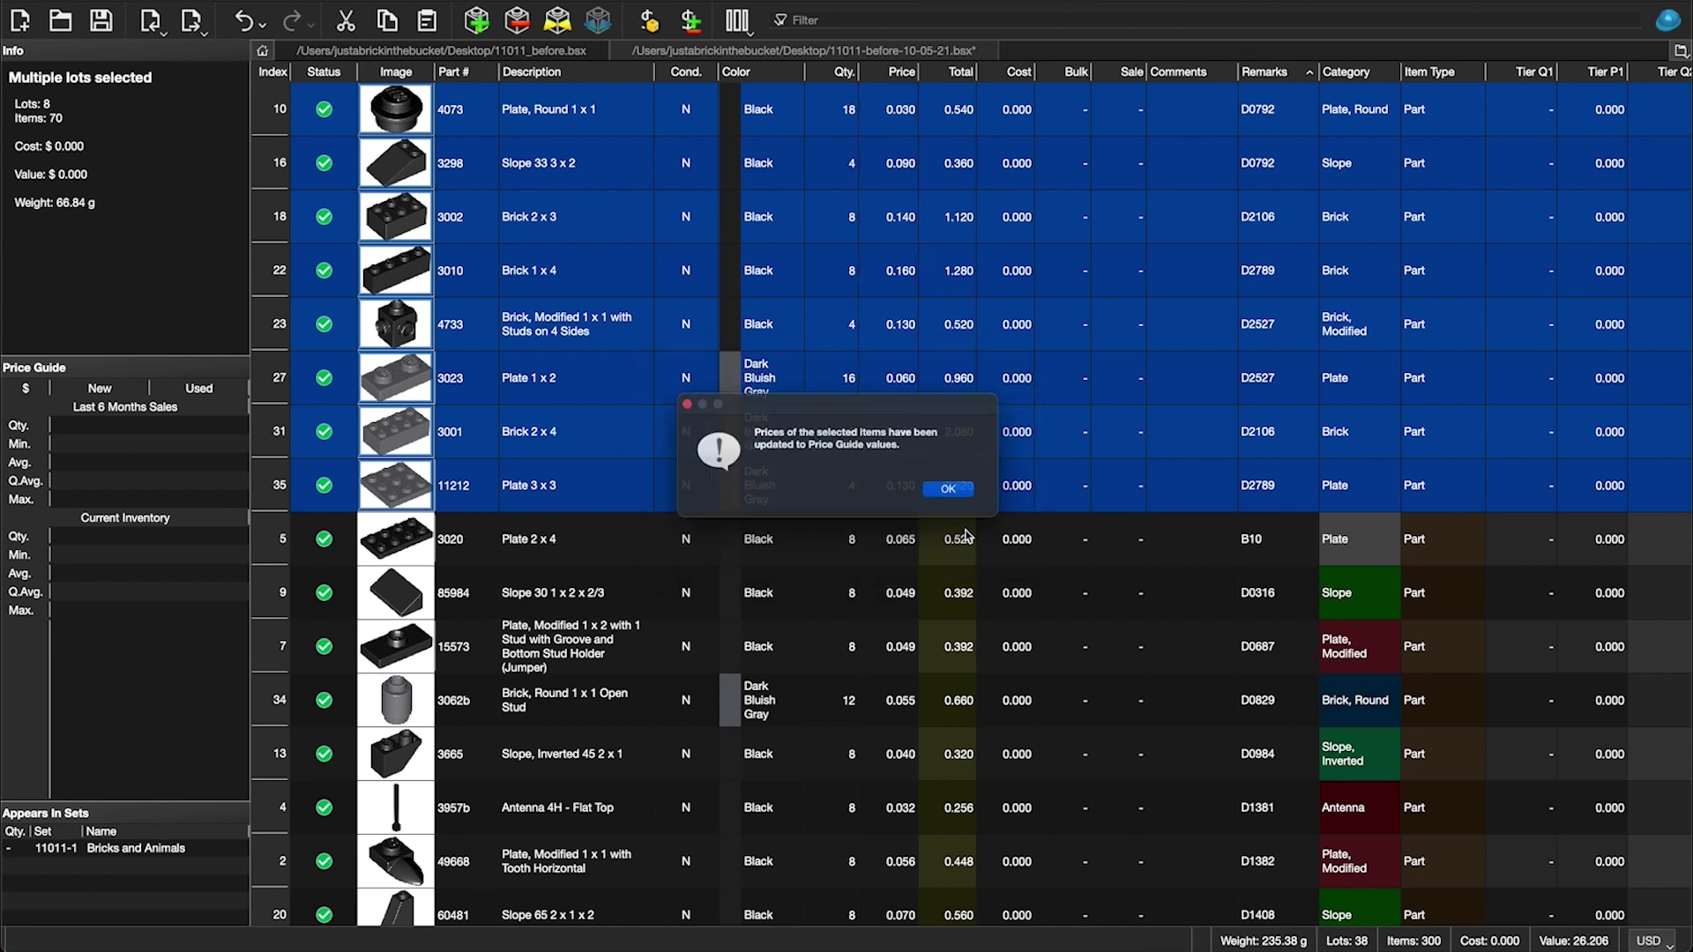
{"action": "left_click", "coordinate": [973, 494]}
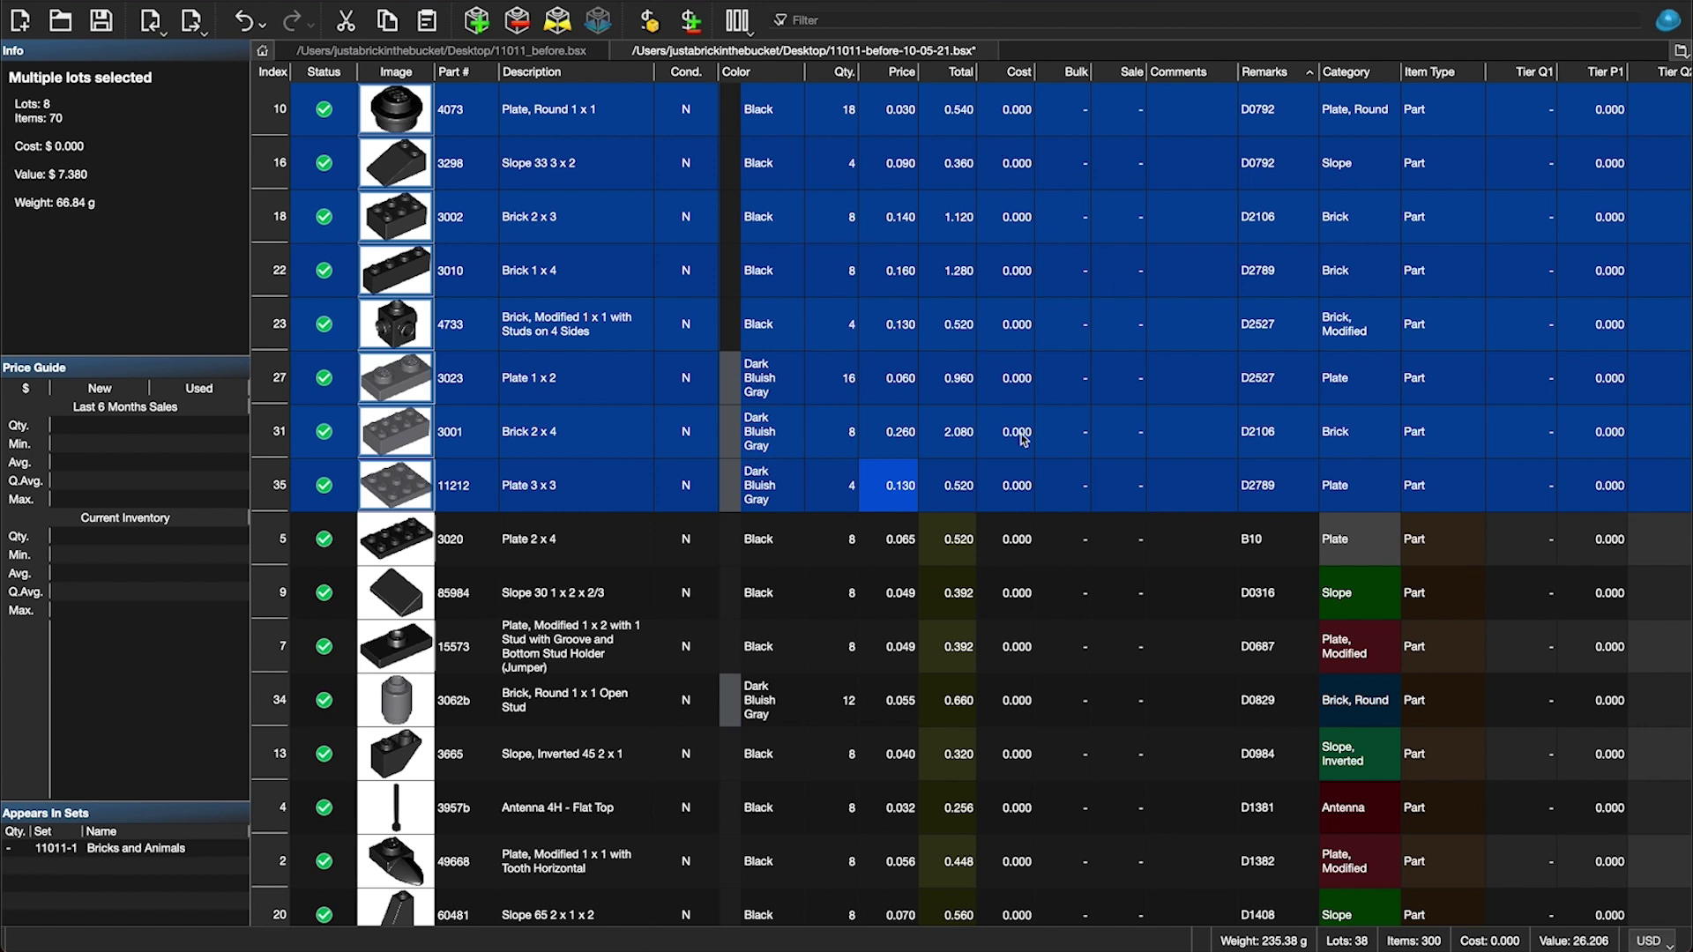
{"action": "left_click", "coordinate": [1126, 586]}
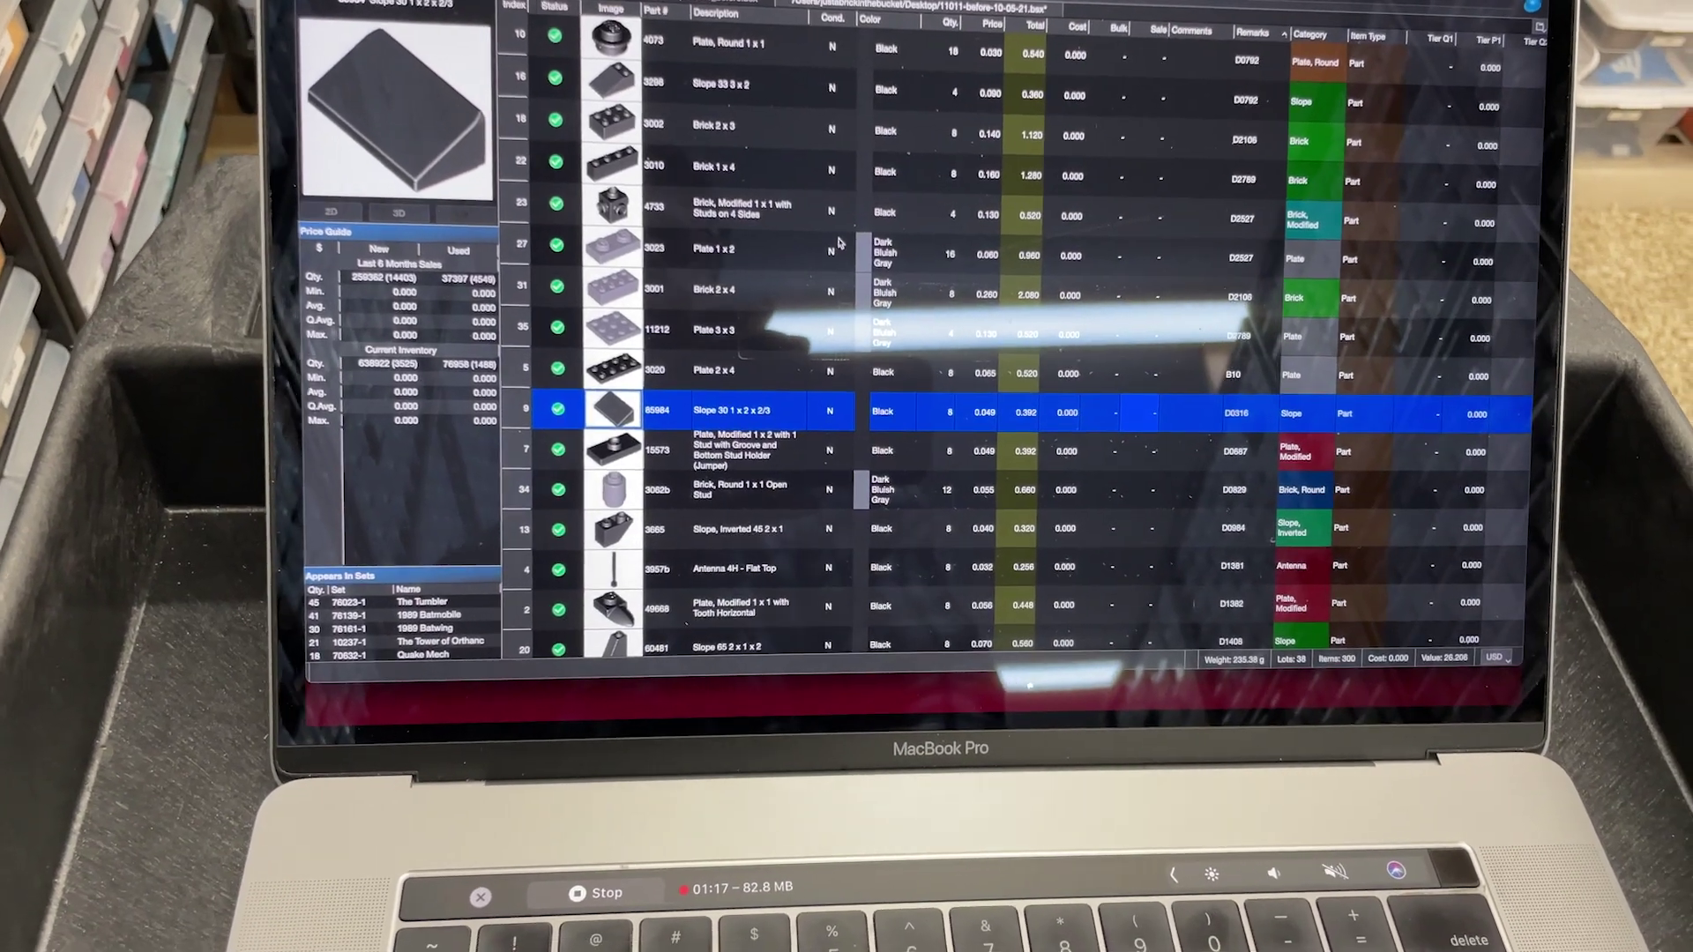
Step: Export all lots of the merged inventory to the clipboard as BrickLink Mass-Upload XML
{"action": "scroll", "coordinate": [849, 243], "scroll_direction": "down", "scroll_amount": 4}
{"action": "scroll", "coordinate": [849, 243], "scroll_direction": "down", "scroll_amount": 3}
{"action": "scroll", "coordinate": [776, 282], "scroll_direction": "up", "scroll_amount": 8}
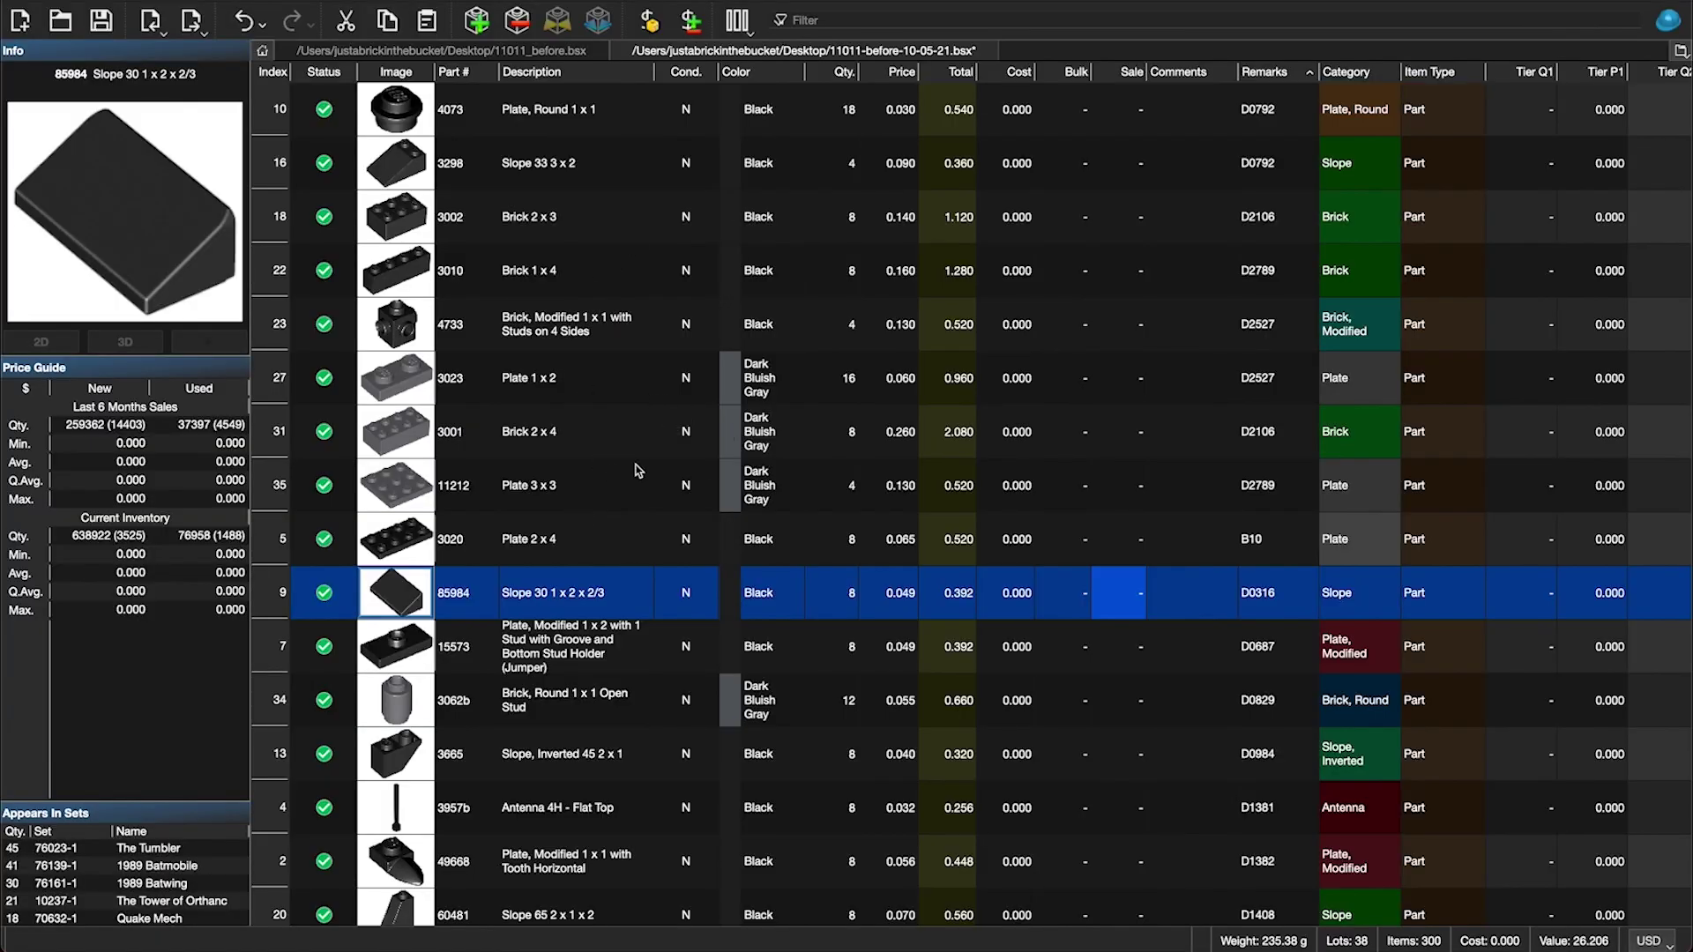
{"action": "key", "text": "super+a"}
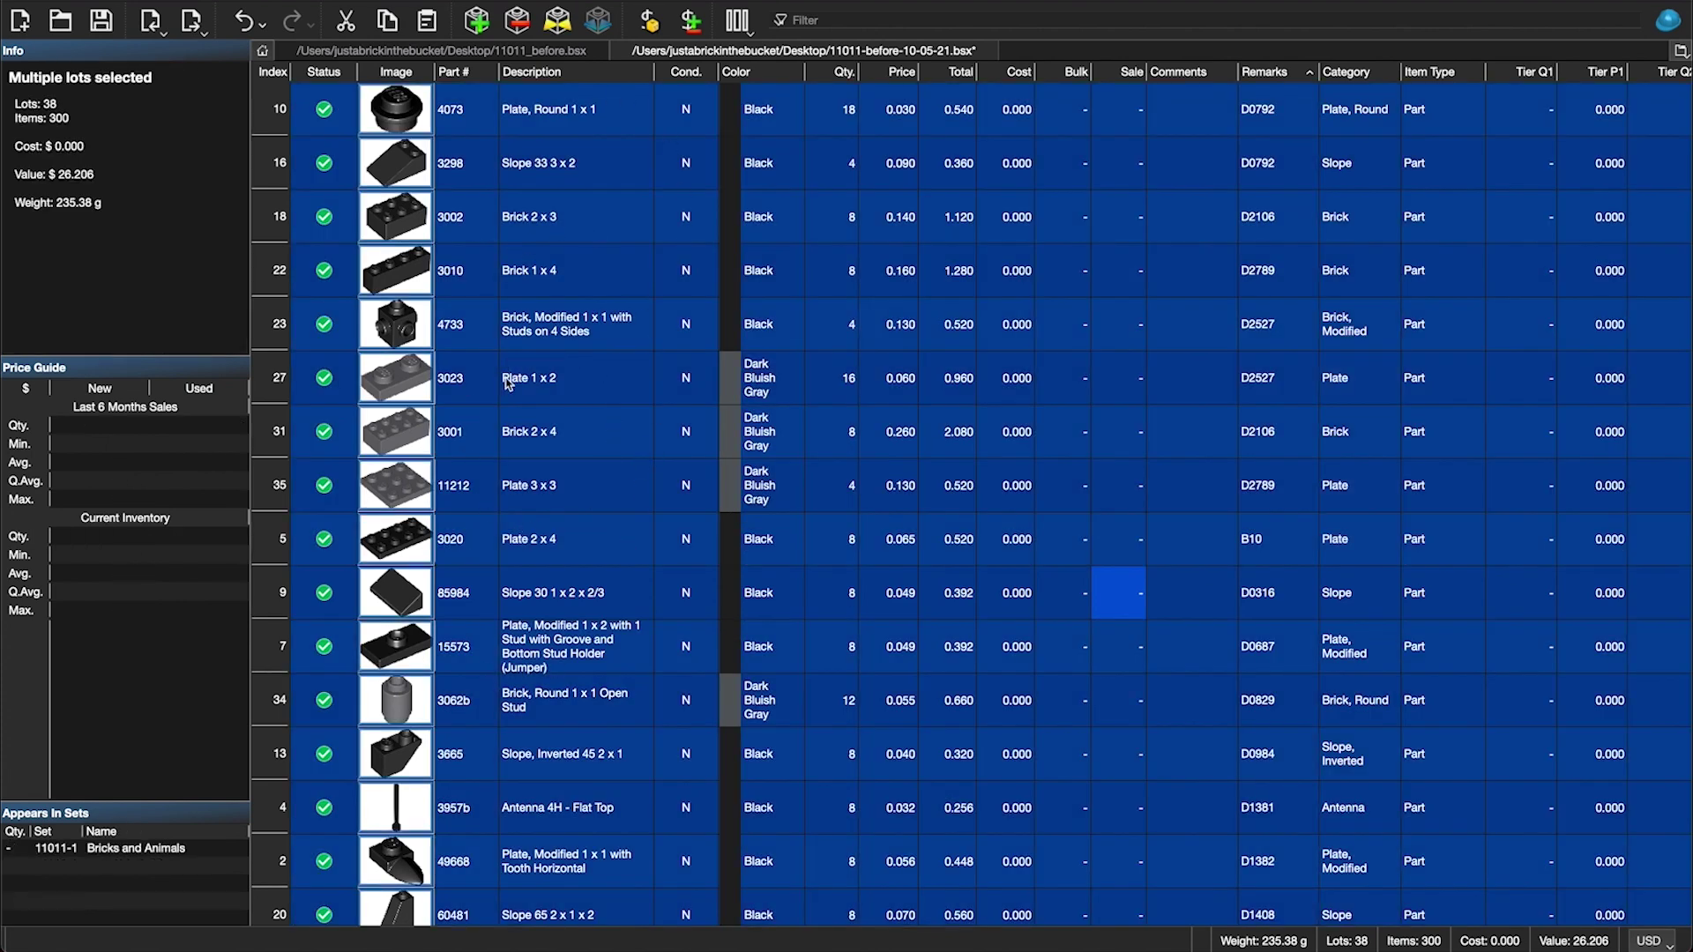
{"action": "left_click", "coordinate": [141, 0]}
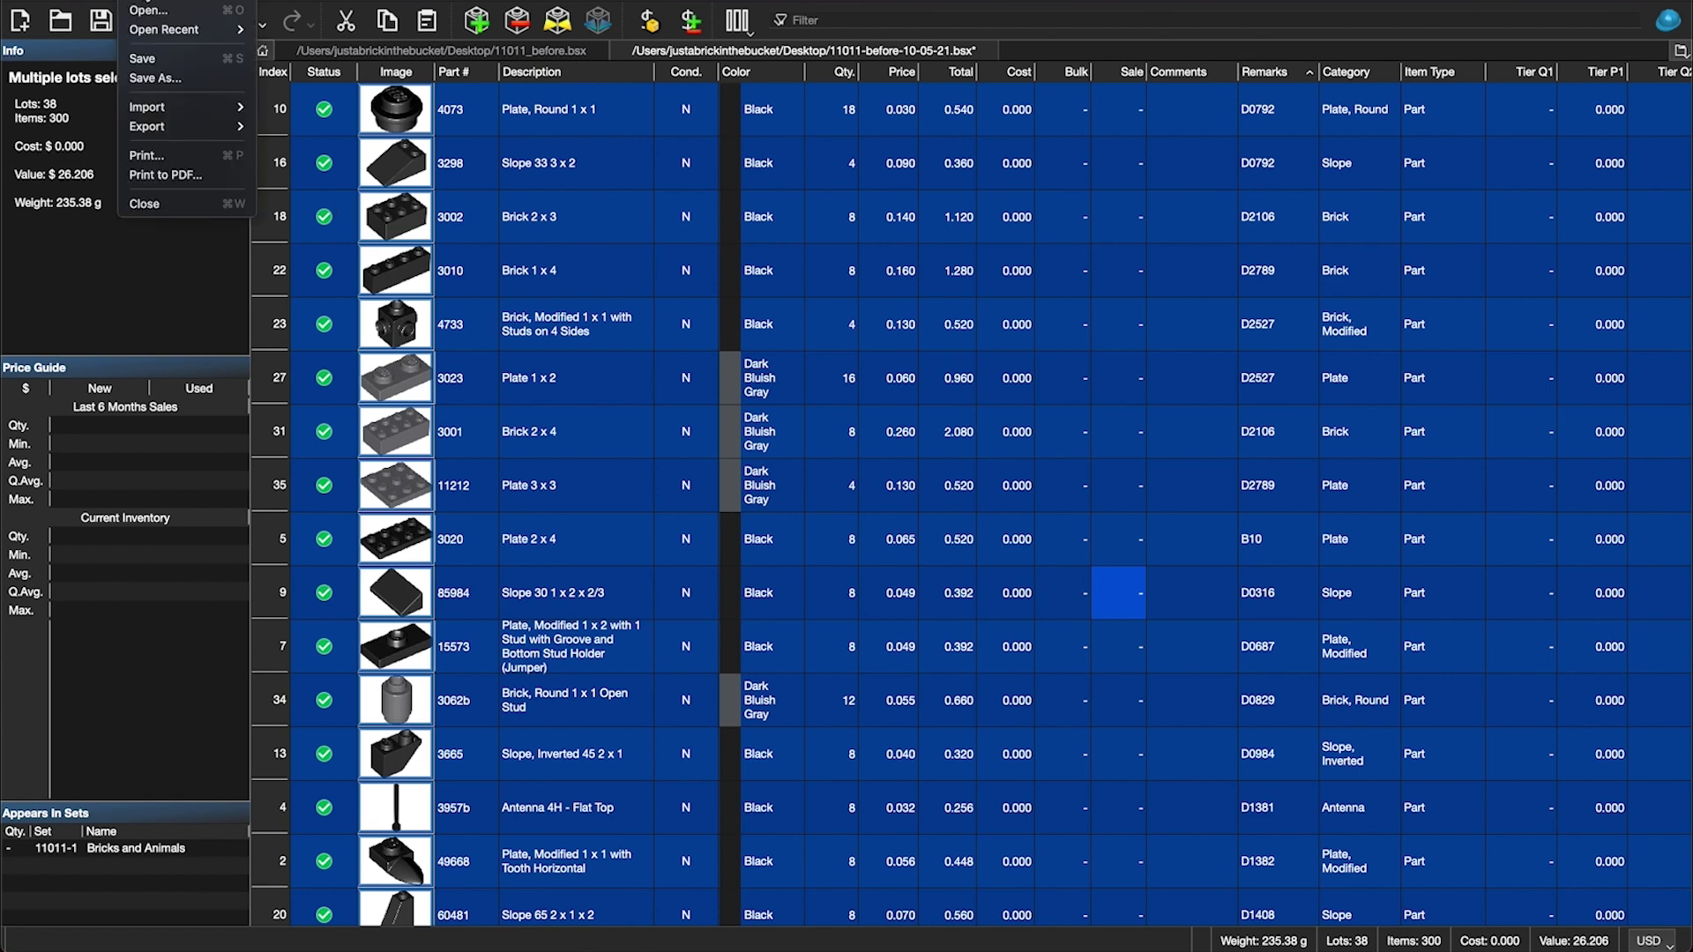
{"action": "mouse_move", "coordinate": [179, 127]}
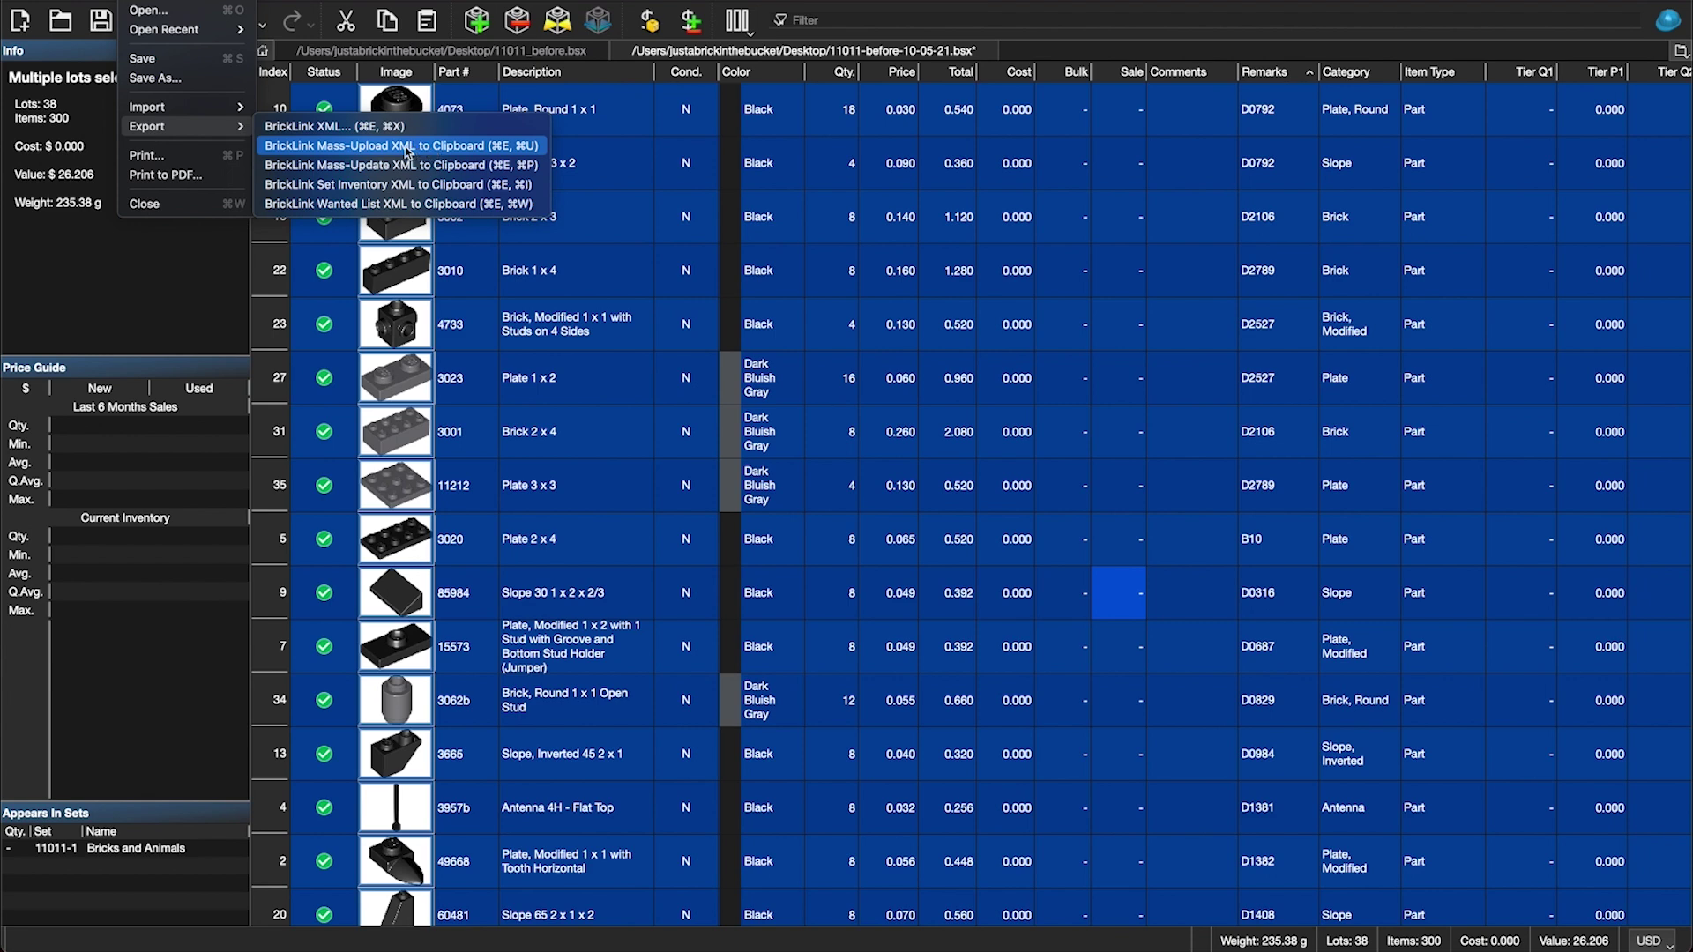
{"action": "left_click", "coordinate": [407, 152]}
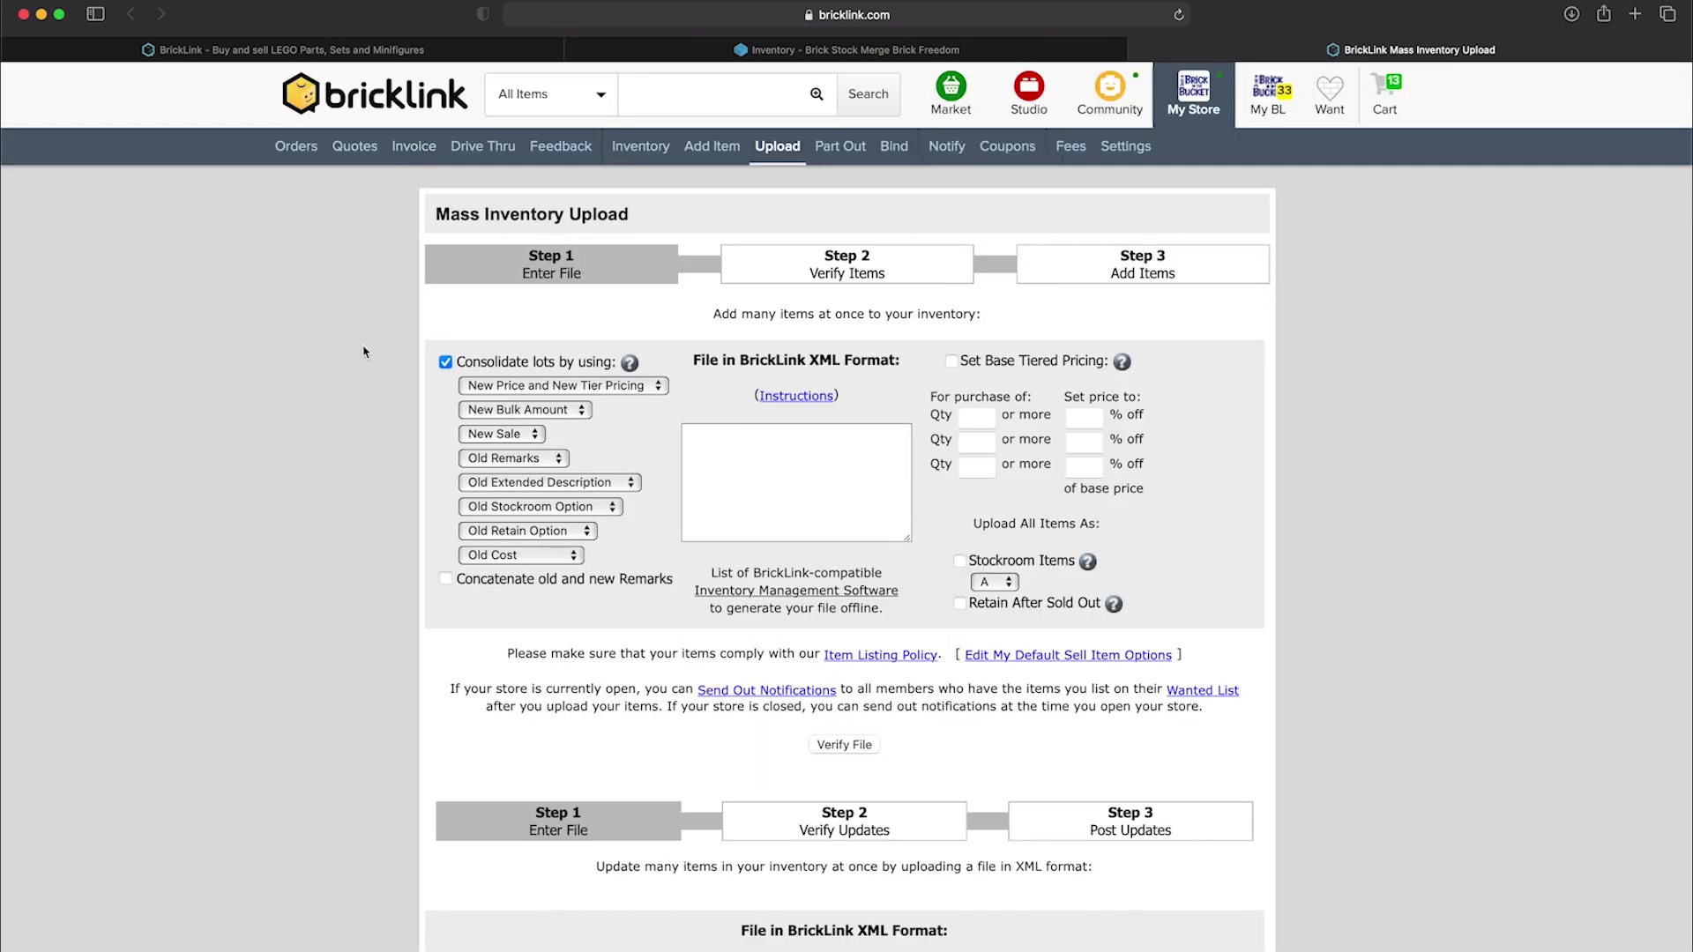
Step: Switch to BrickLink's Mass Inventory Upload page in the browser and paste the exported XML as the file for adding items
{"action": "scroll", "coordinate": [379, 416], "scroll_direction": "down", "scroll_amount": 1}
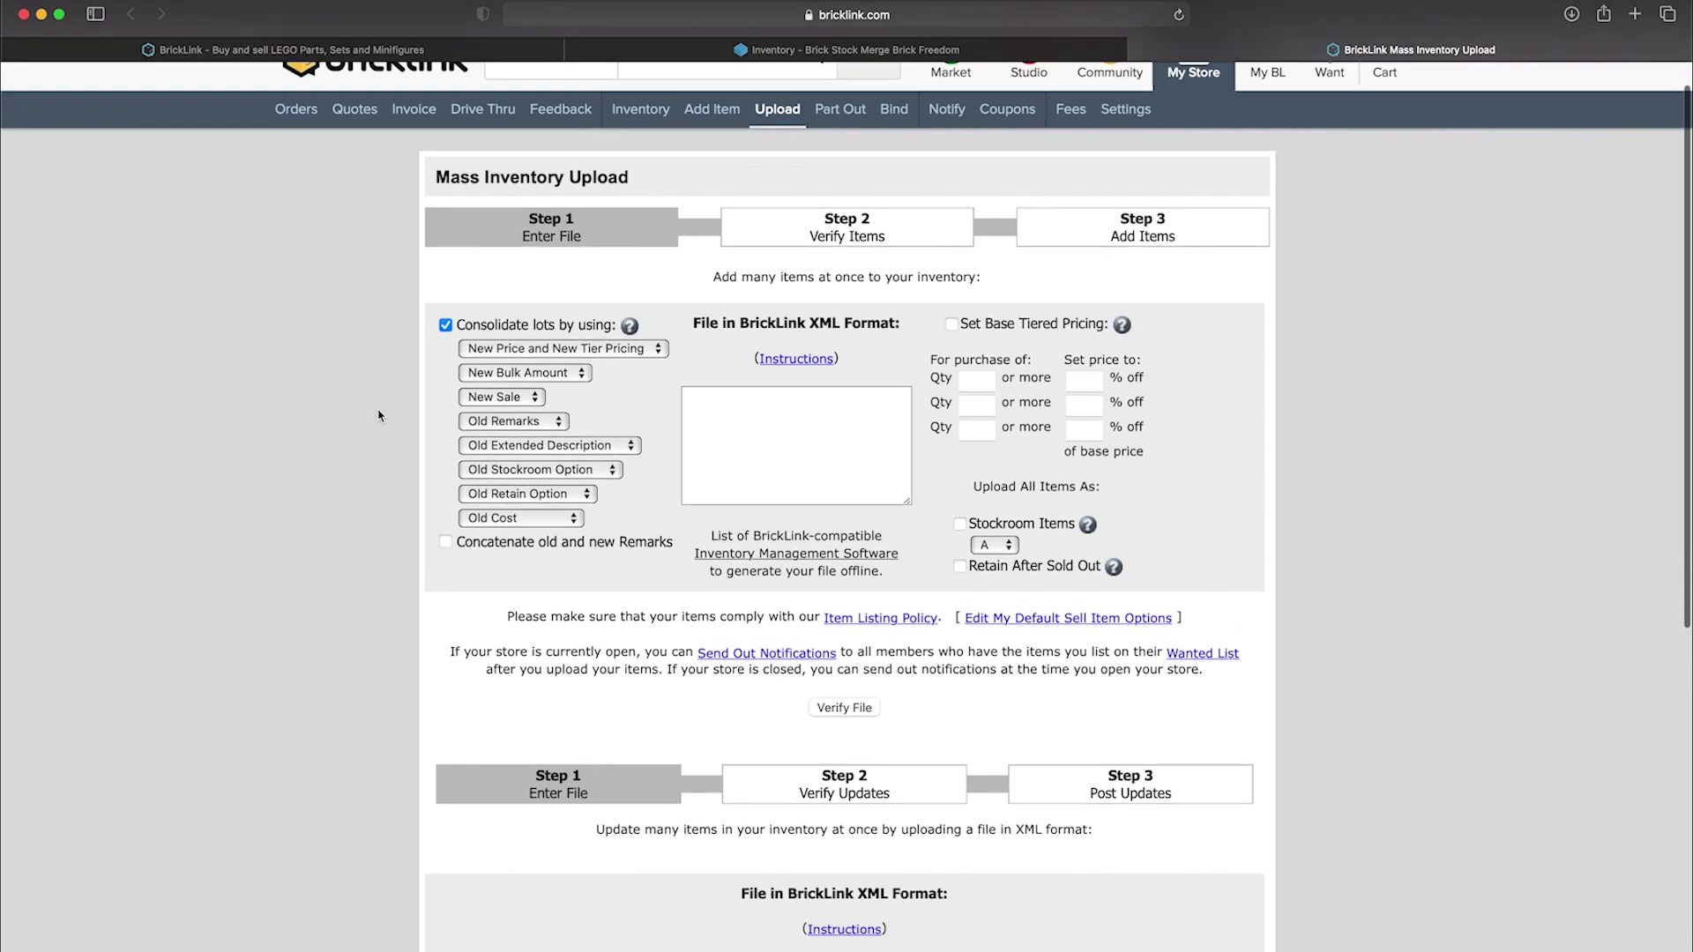
{"action": "left_click", "coordinate": [754, 452]}
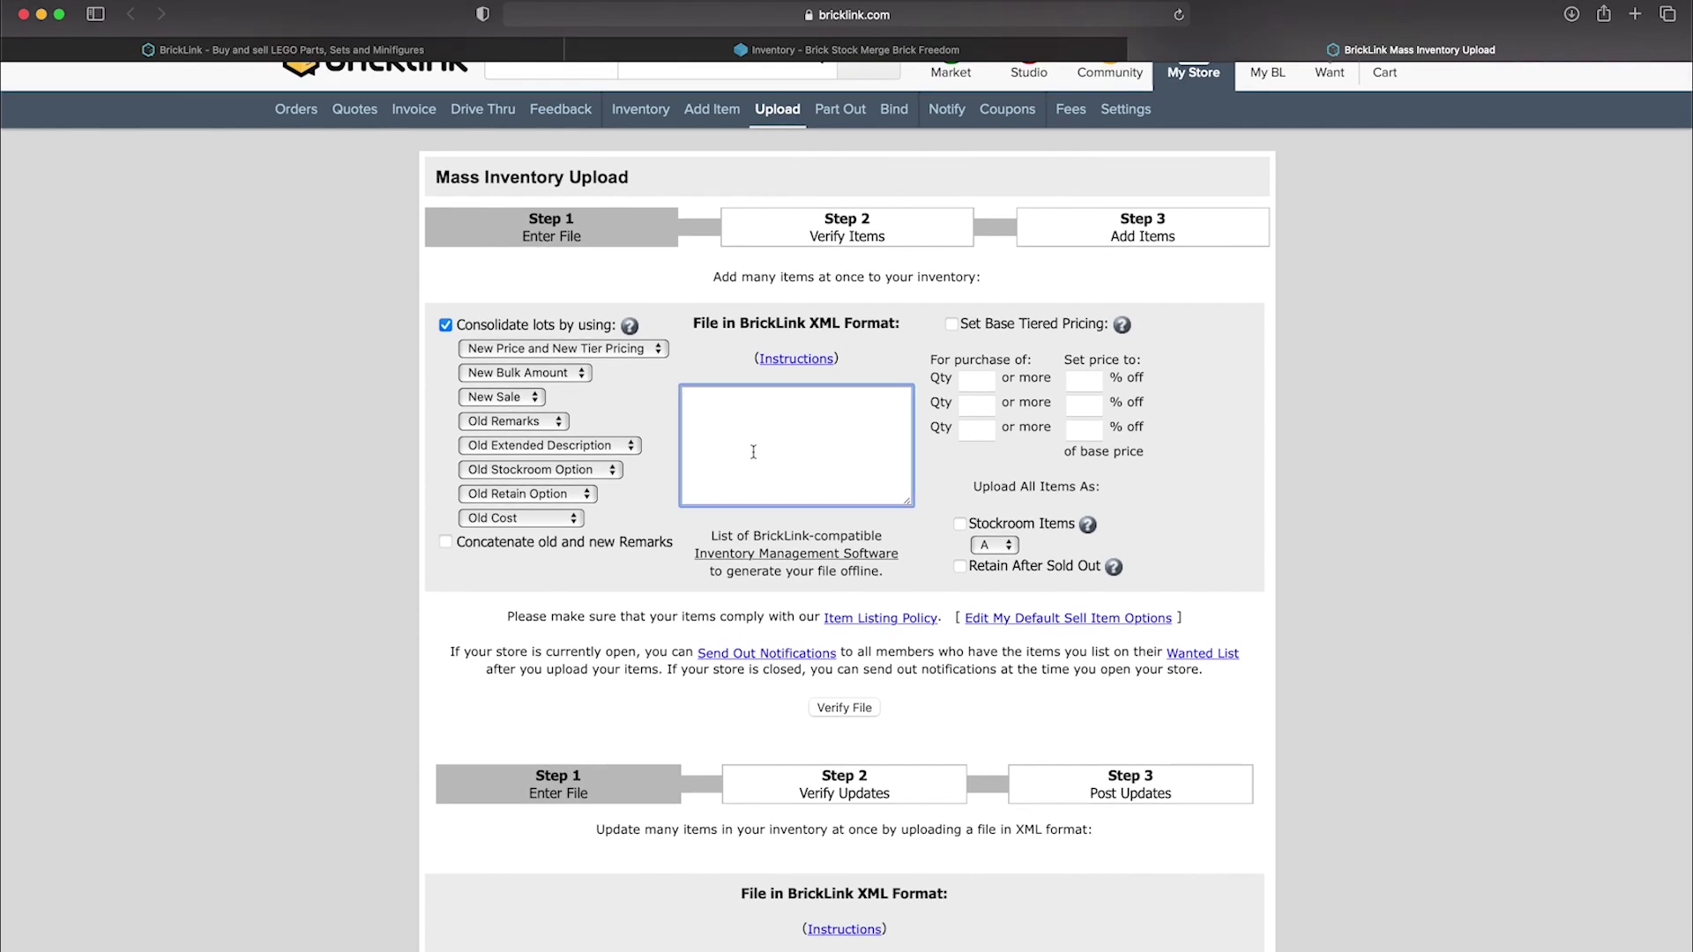
{"action": "key", "text": "super+v"}
{"action": "scroll", "coordinate": [754, 451], "scroll_direction": "down", "scroll_amount": 8}
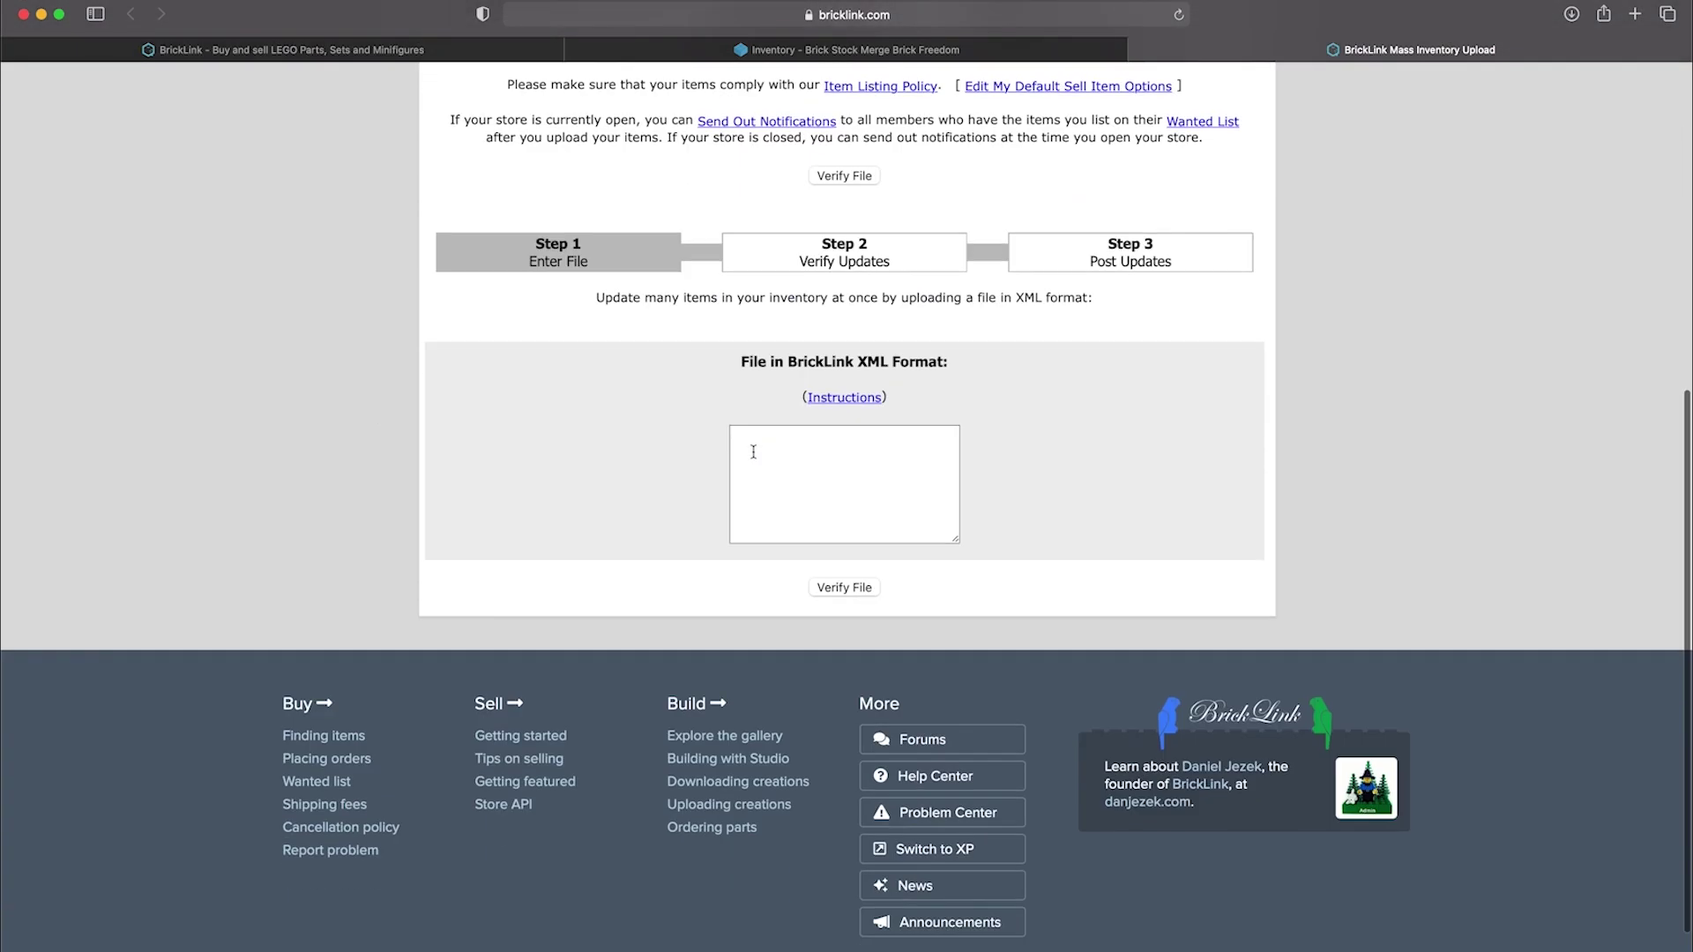
{"action": "scroll", "coordinate": [767, 463], "scroll_direction": "up", "scroll_amount": 10}
{"action": "scroll", "coordinate": [785, 473], "scroll_direction": "up", "scroll_amount": 5}
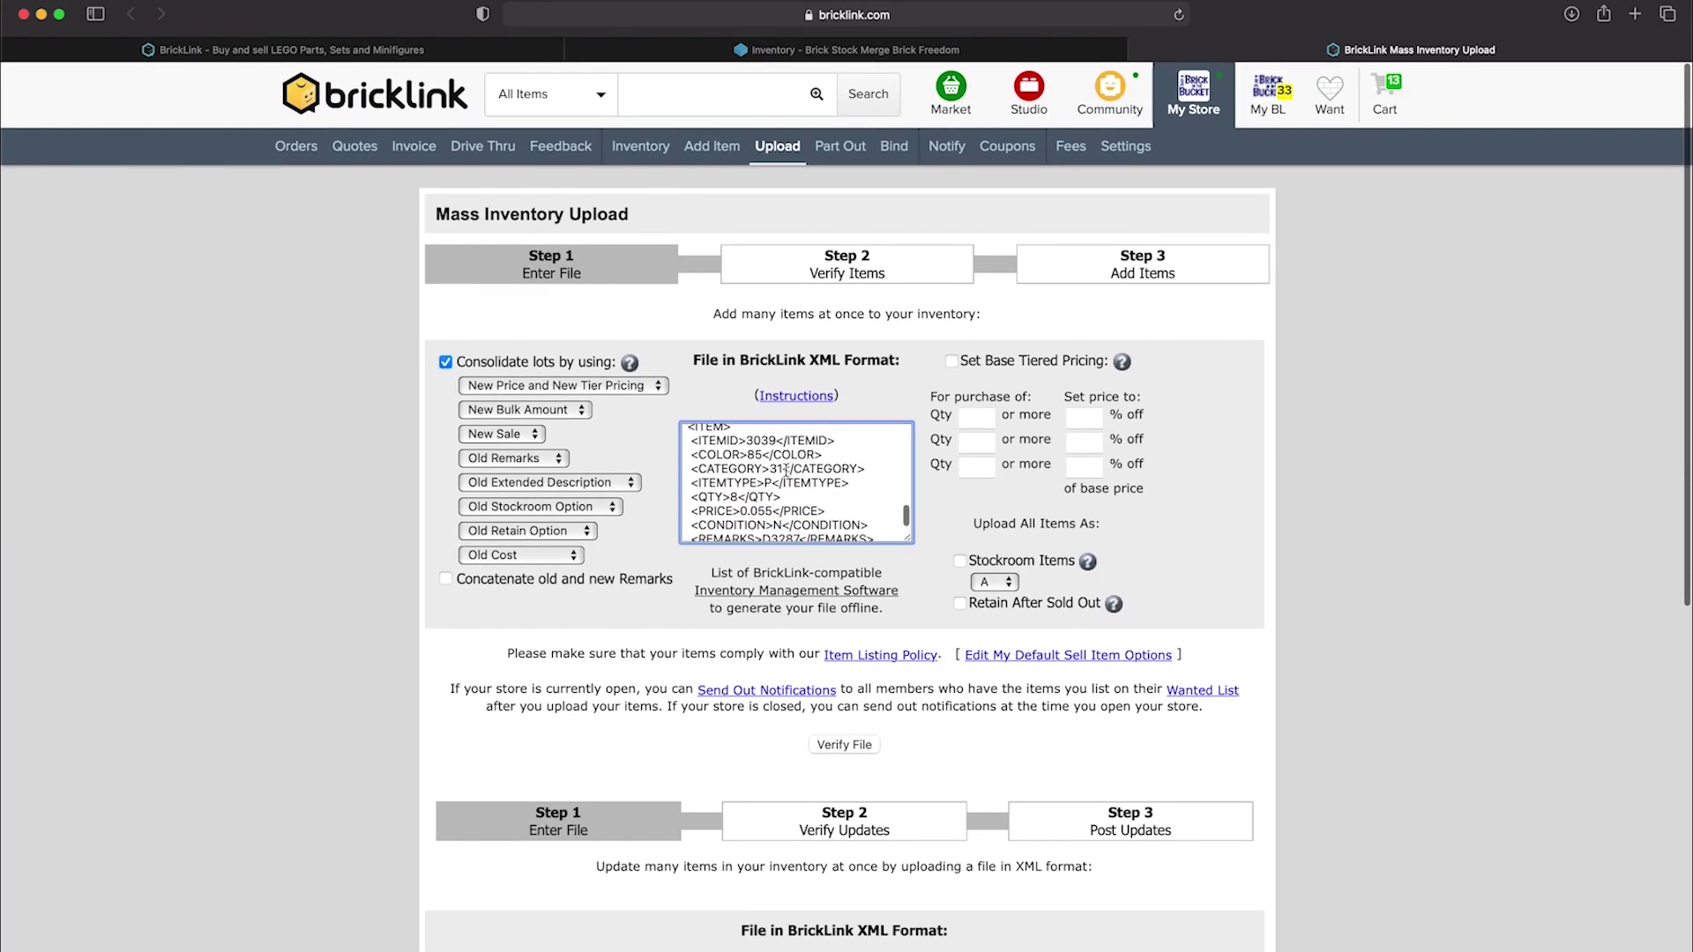
{"action": "scroll", "coordinate": [785, 473], "scroll_direction": "up", "scroll_amount": 3}
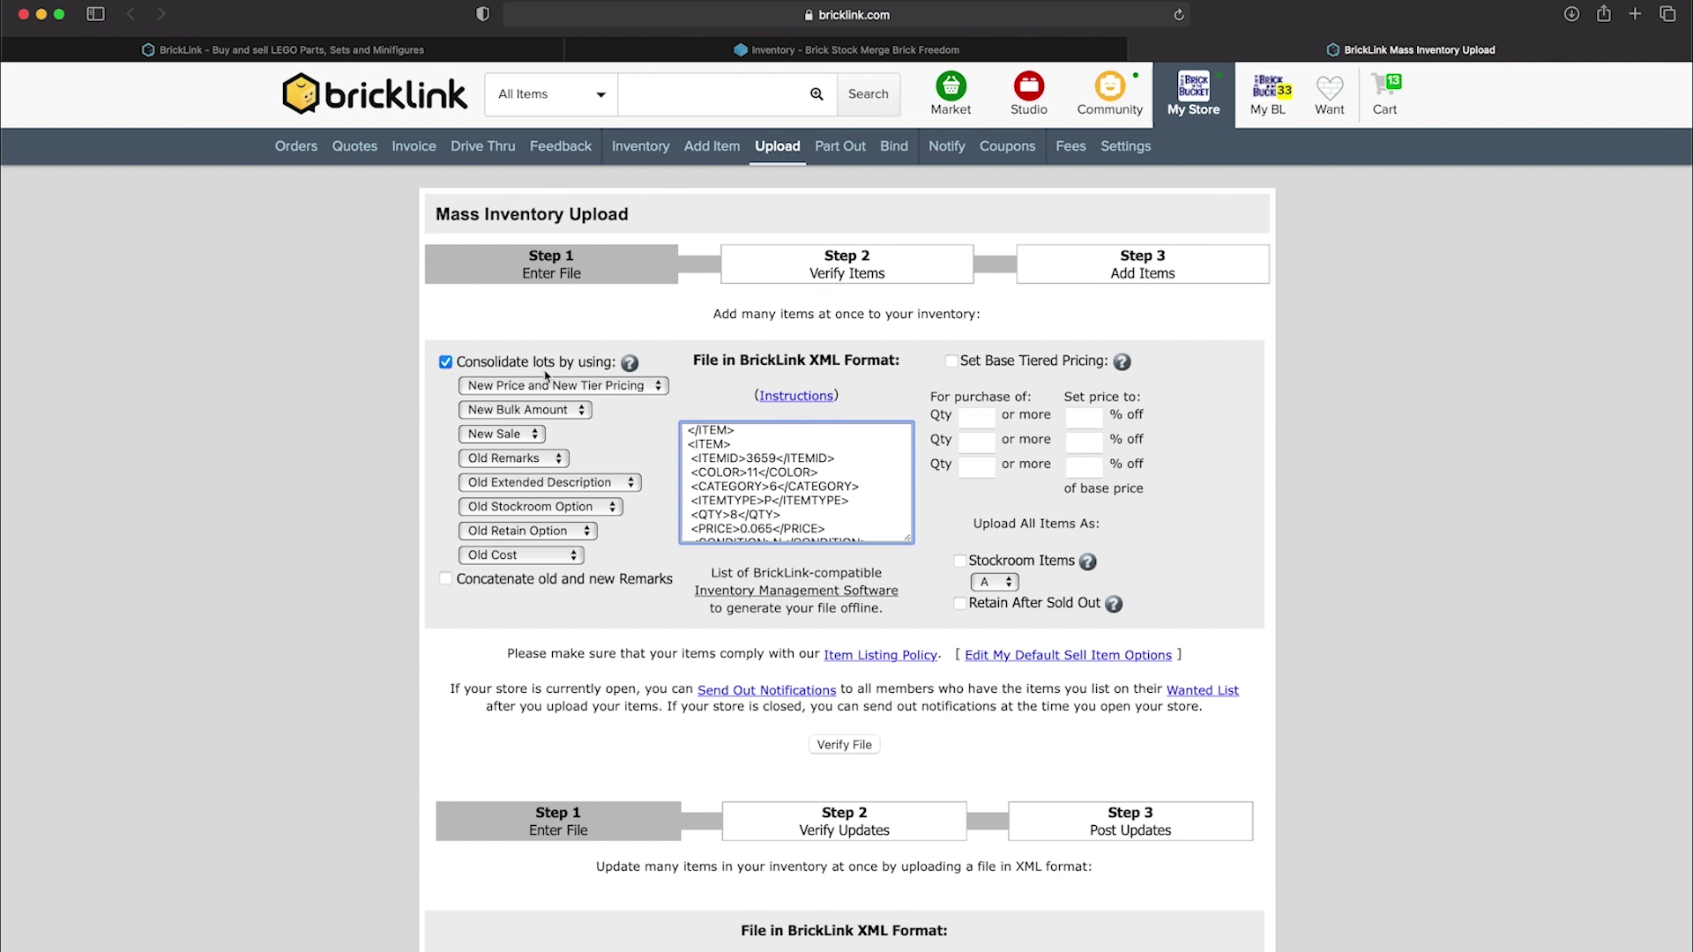
Step: Keep Old Remarks as the remarks option for consolidating lots in the mass upload
{"action": "left_click", "coordinate": [542, 459]}
{"action": "left_click", "coordinate": [539, 458]}
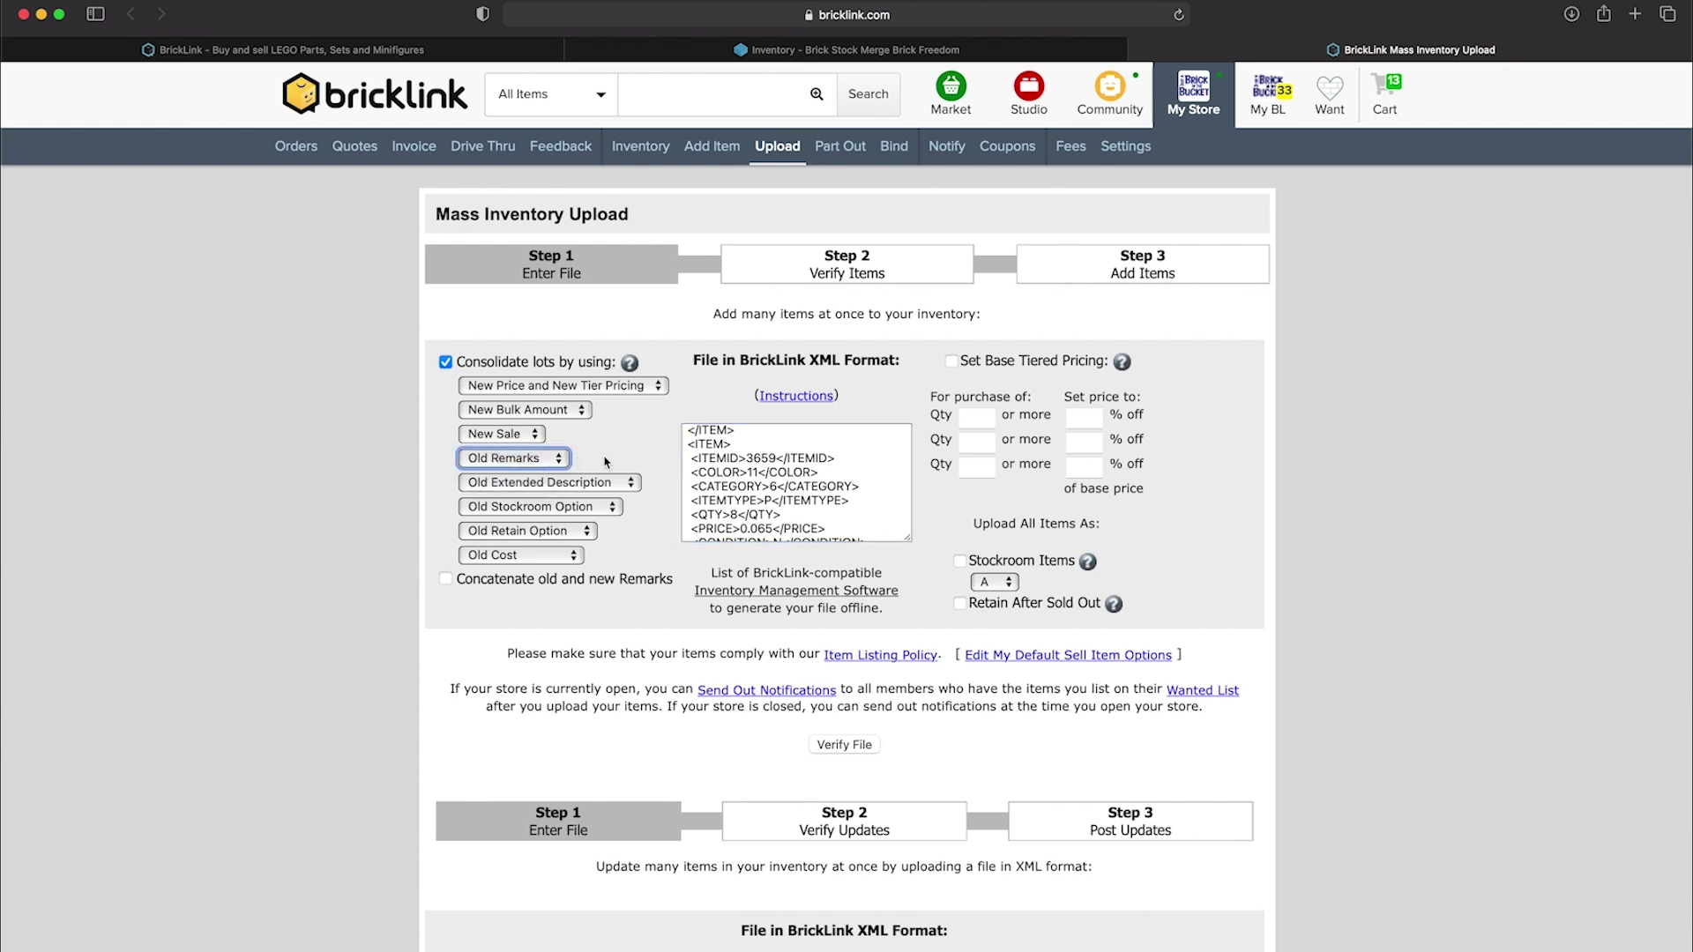
{"action": "left_click", "coordinate": [547, 460]}
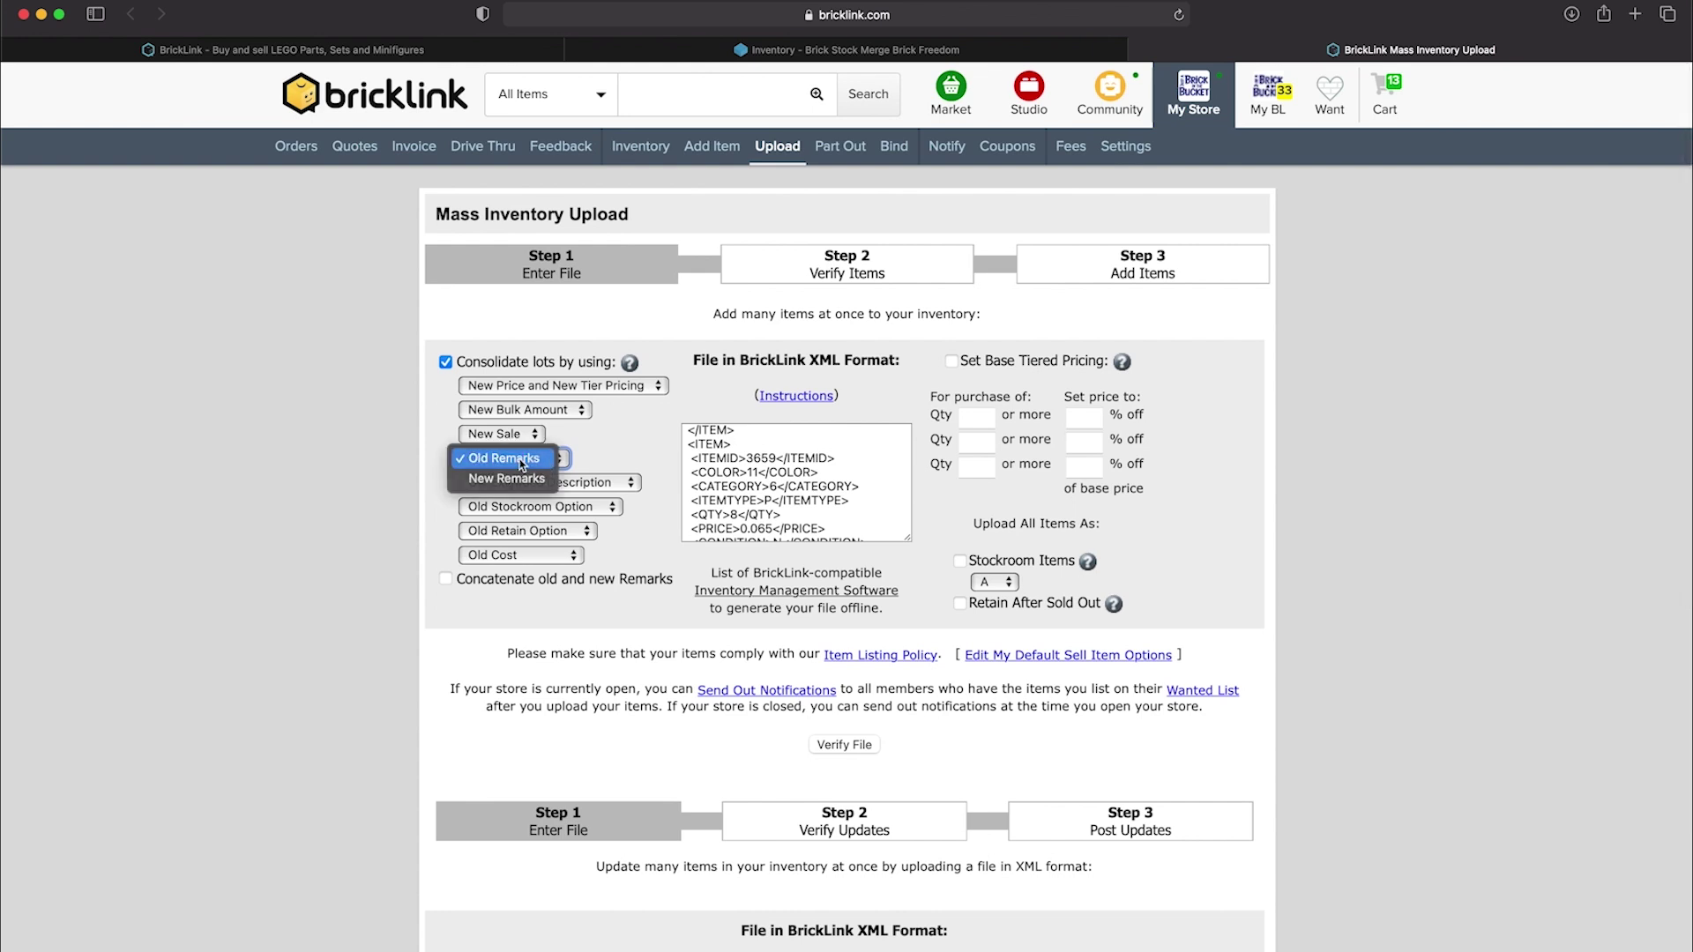
{"action": "left_click", "coordinate": [544, 459]}
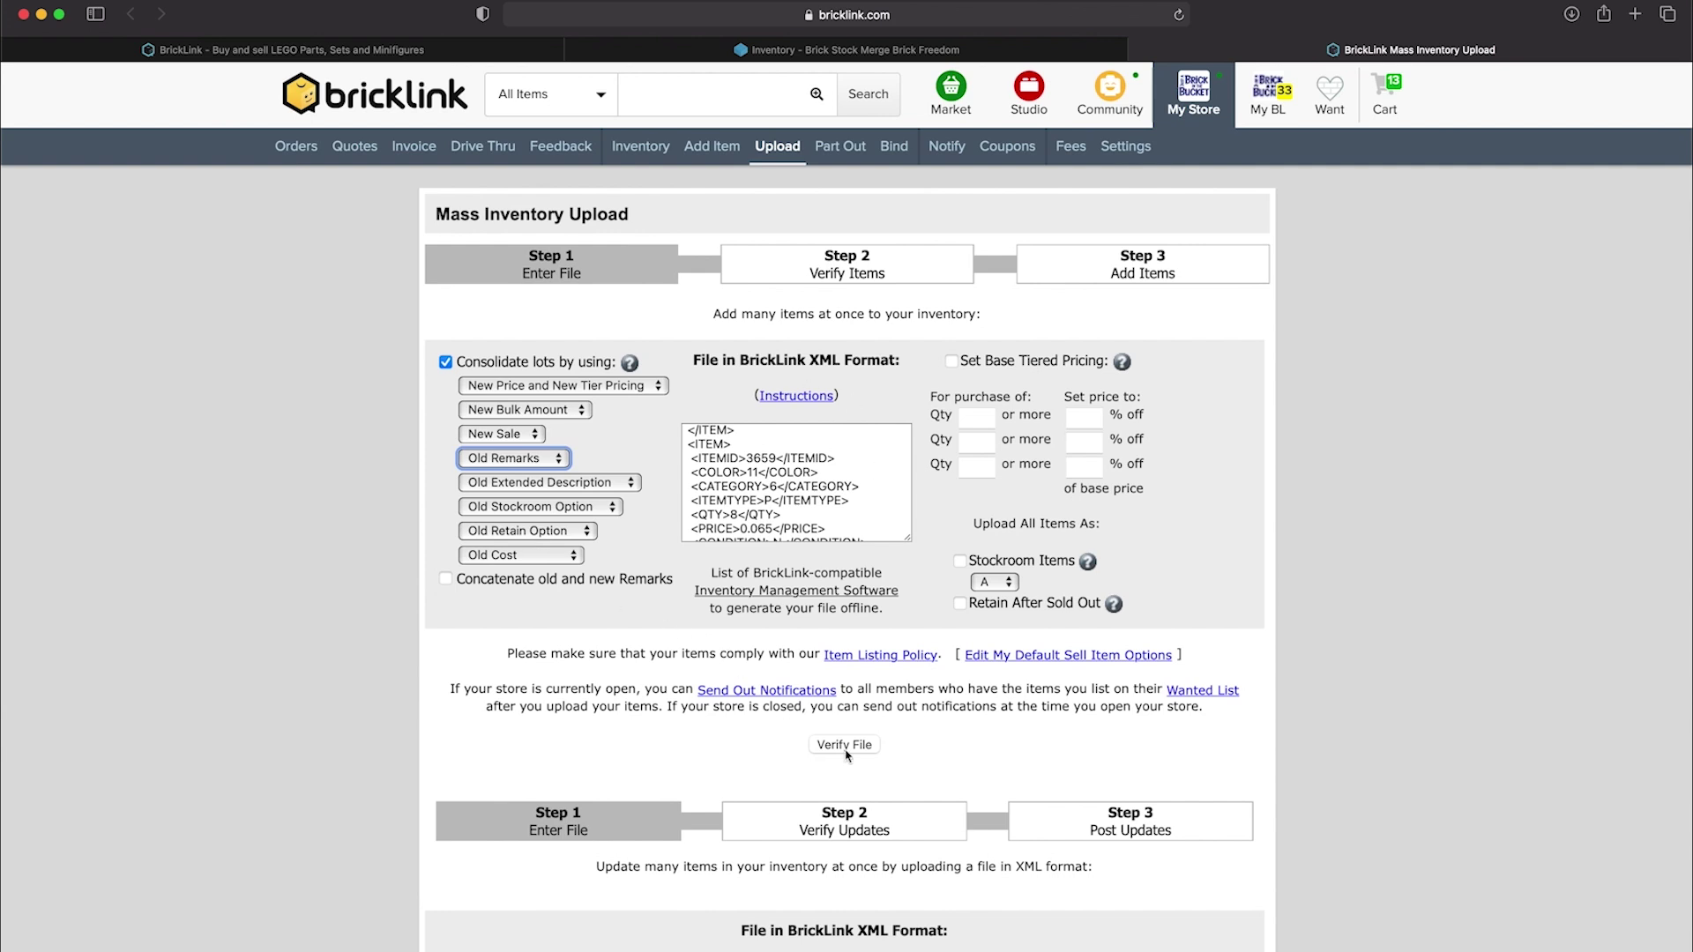
Step: Submit the pasted add-items XML for verification
{"action": "scroll", "coordinate": [849, 752], "scroll_direction": "down", "scroll_amount": 5}
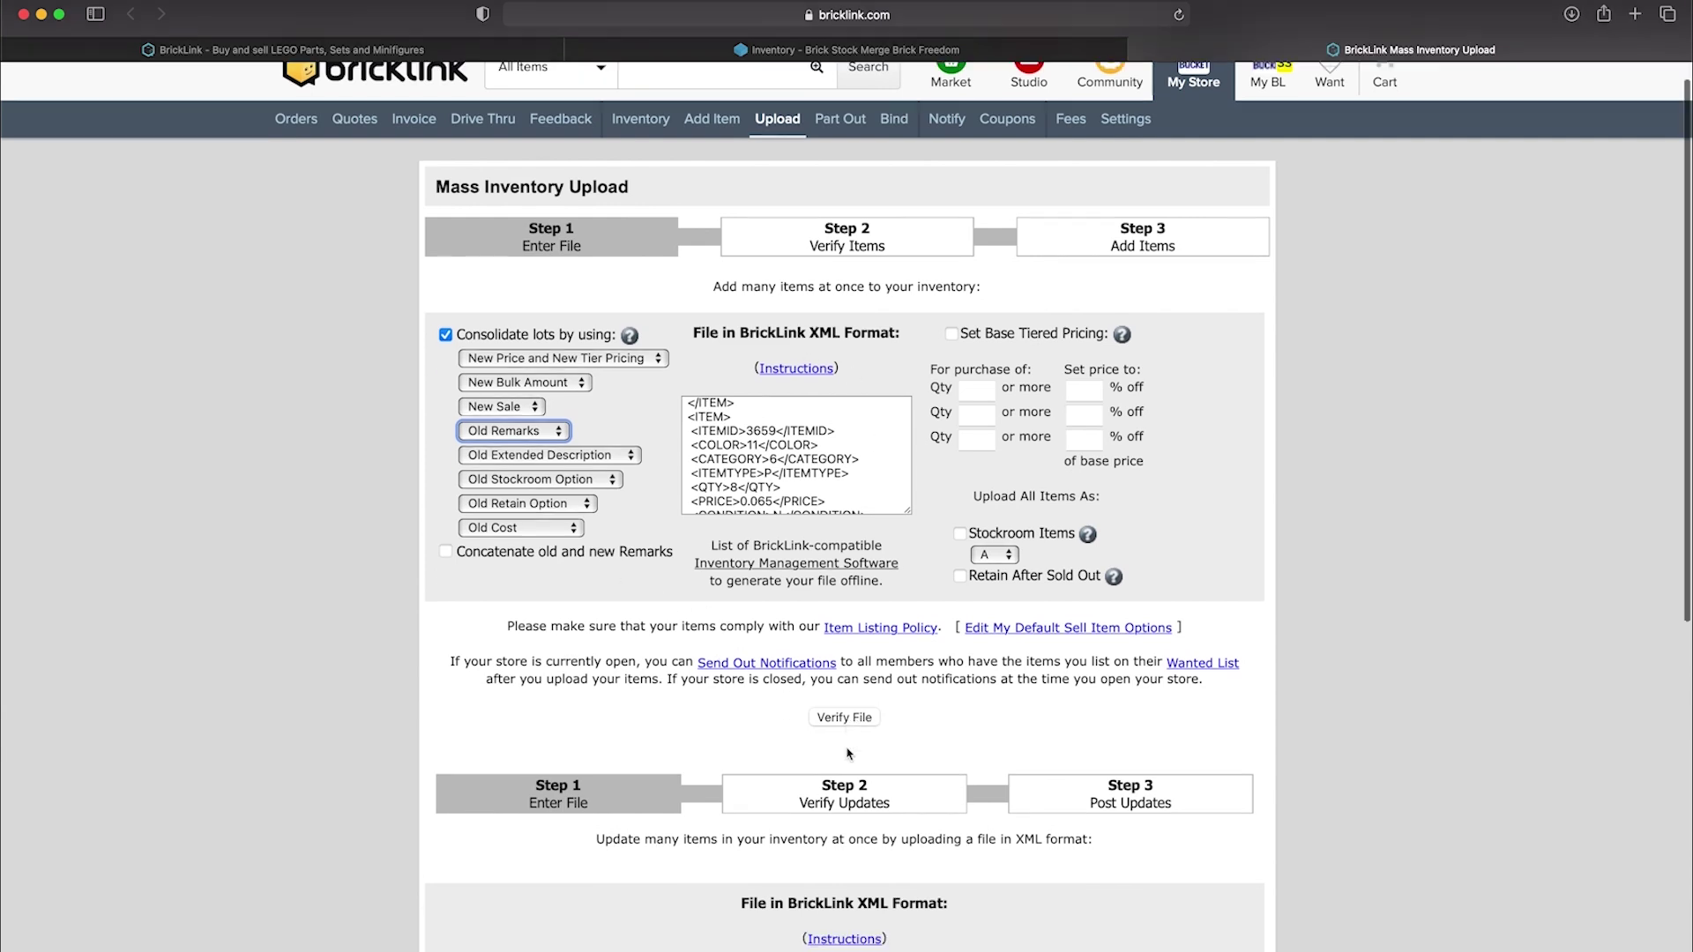
{"action": "scroll", "coordinate": [845, 796], "scroll_direction": "up", "scroll_amount": 5}
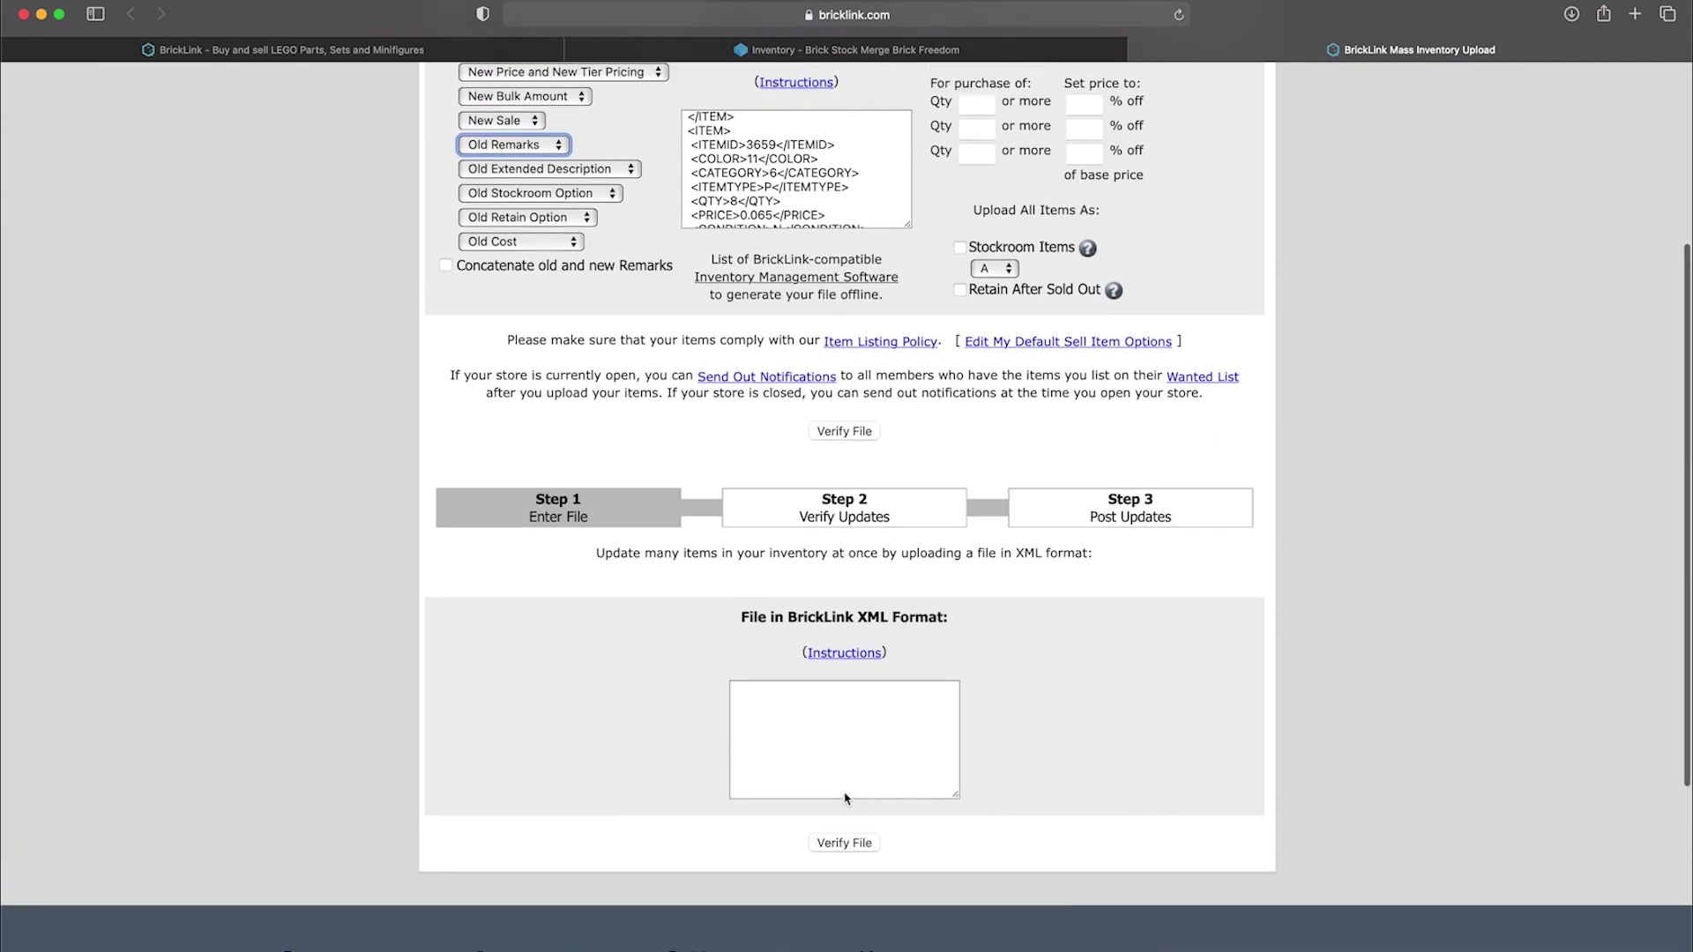
{"action": "scroll", "coordinate": [848, 942], "scroll_direction": "up", "scroll_amount": 1}
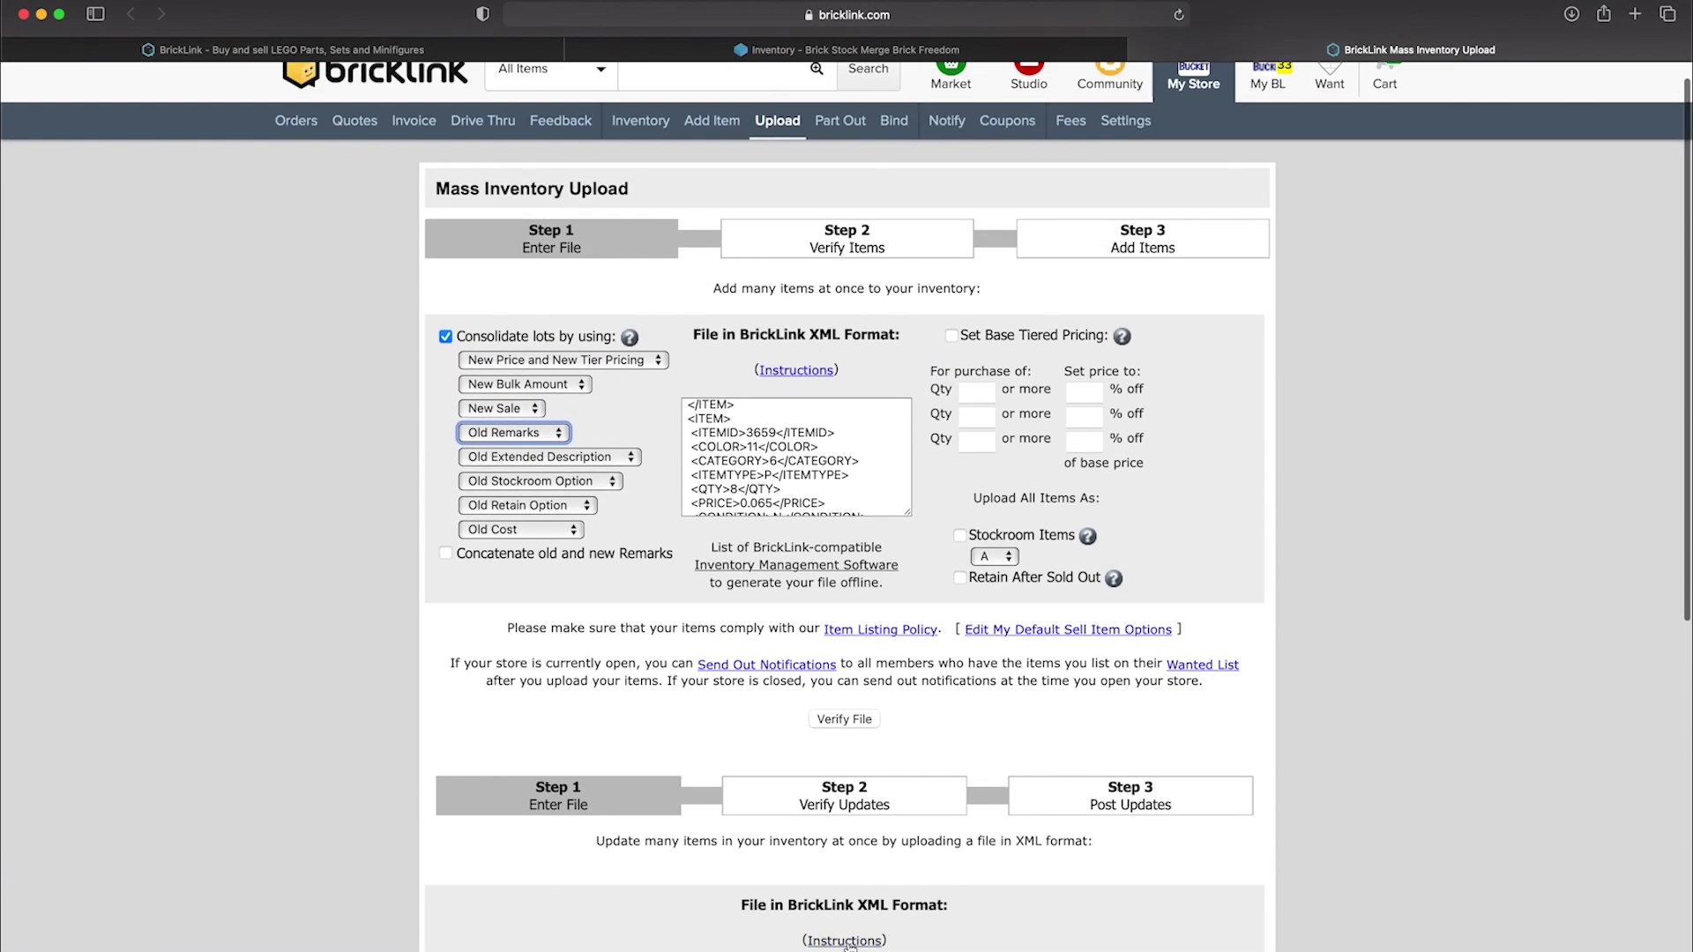
{"action": "left_click", "coordinate": [834, 721]}
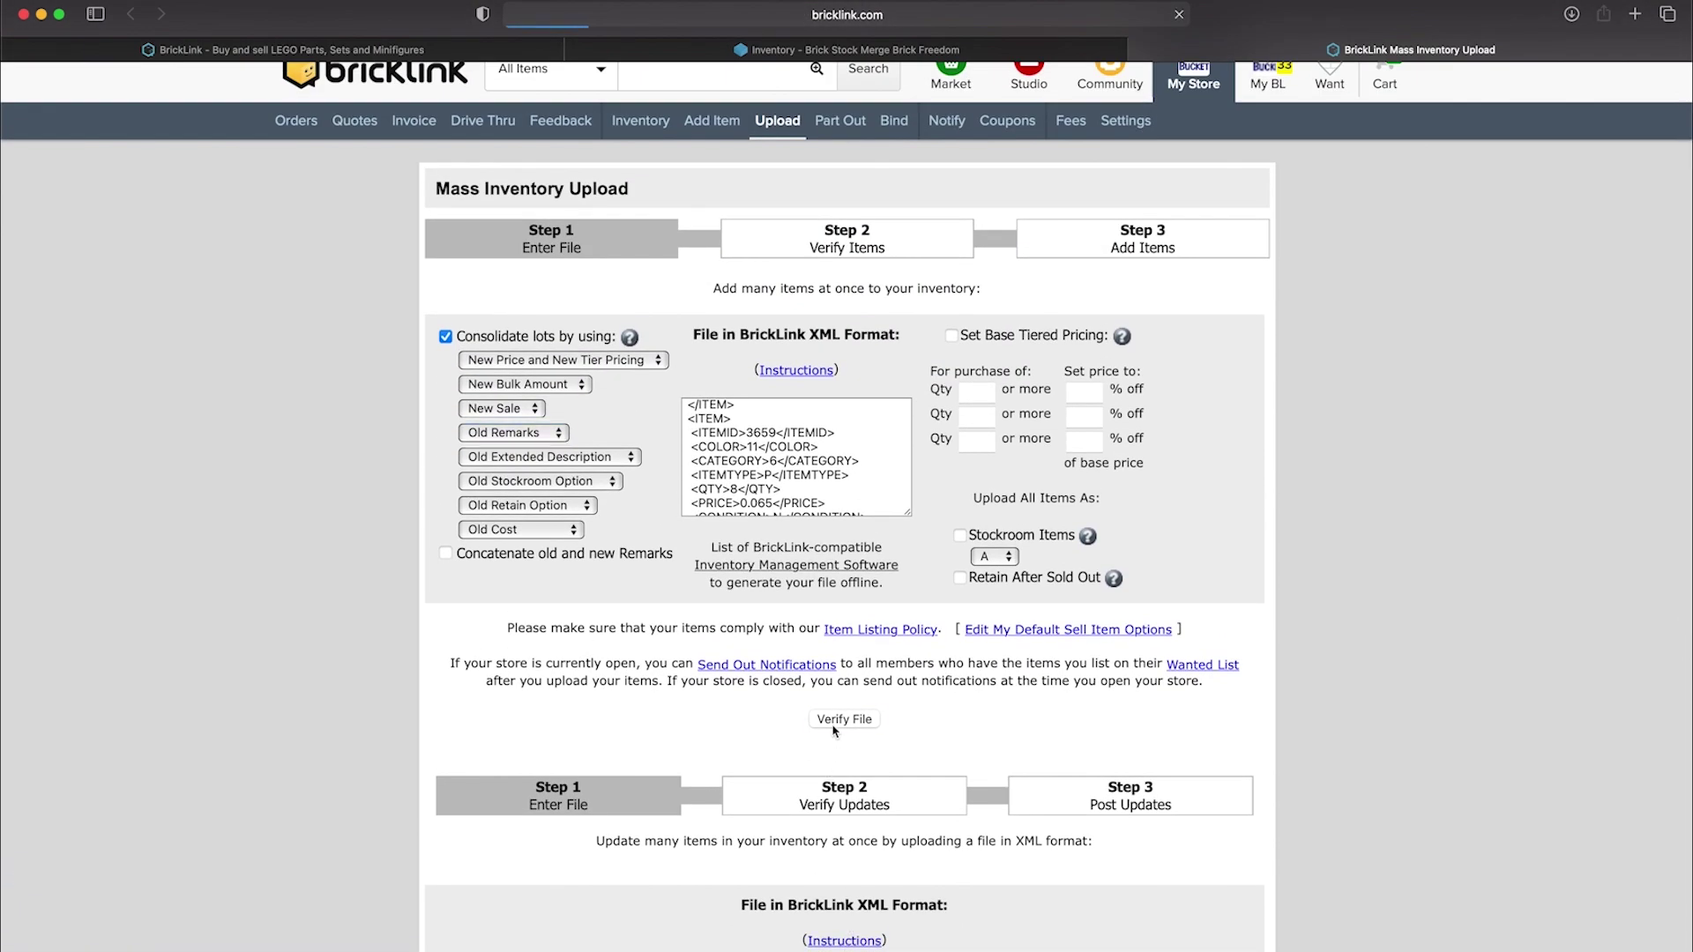
Step: Check the verification list for lots marked for consolidation into existing inventory lots
{"action": "scroll", "coordinate": [791, 595], "scroll_direction": "down", "scroll_amount": 10}
{"action": "scroll", "coordinate": [790, 595], "scroll_direction": "down", "scroll_amount": 4}
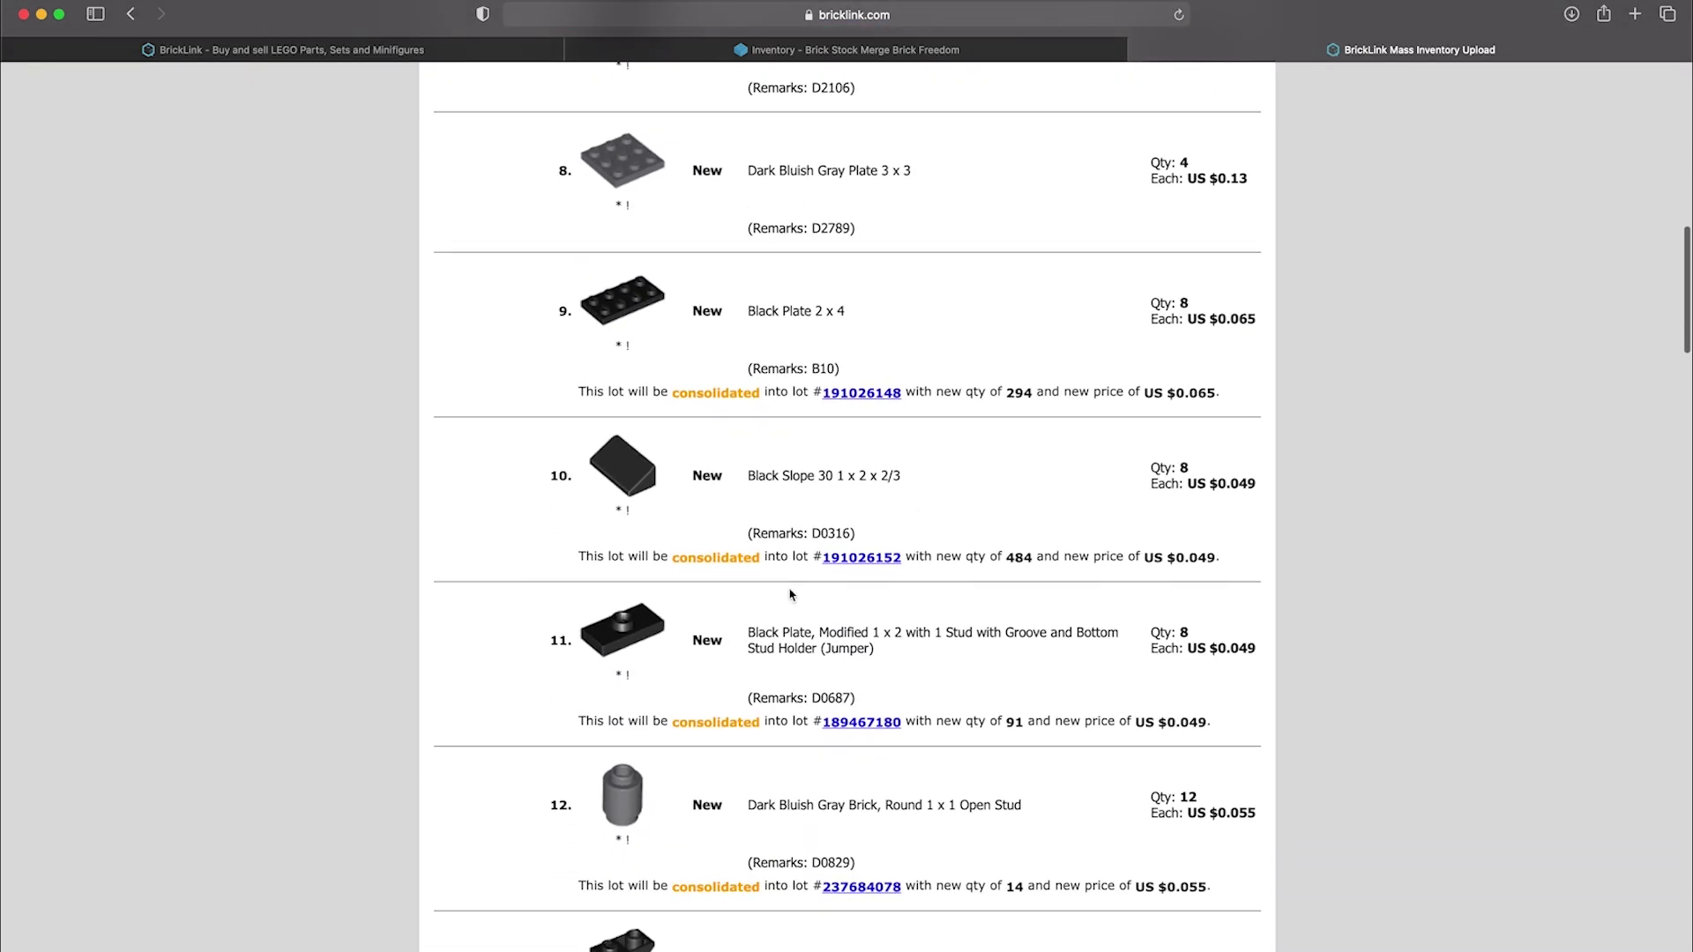
{"action": "scroll", "coordinate": [790, 593], "scroll_direction": "up", "scroll_amount": 12}
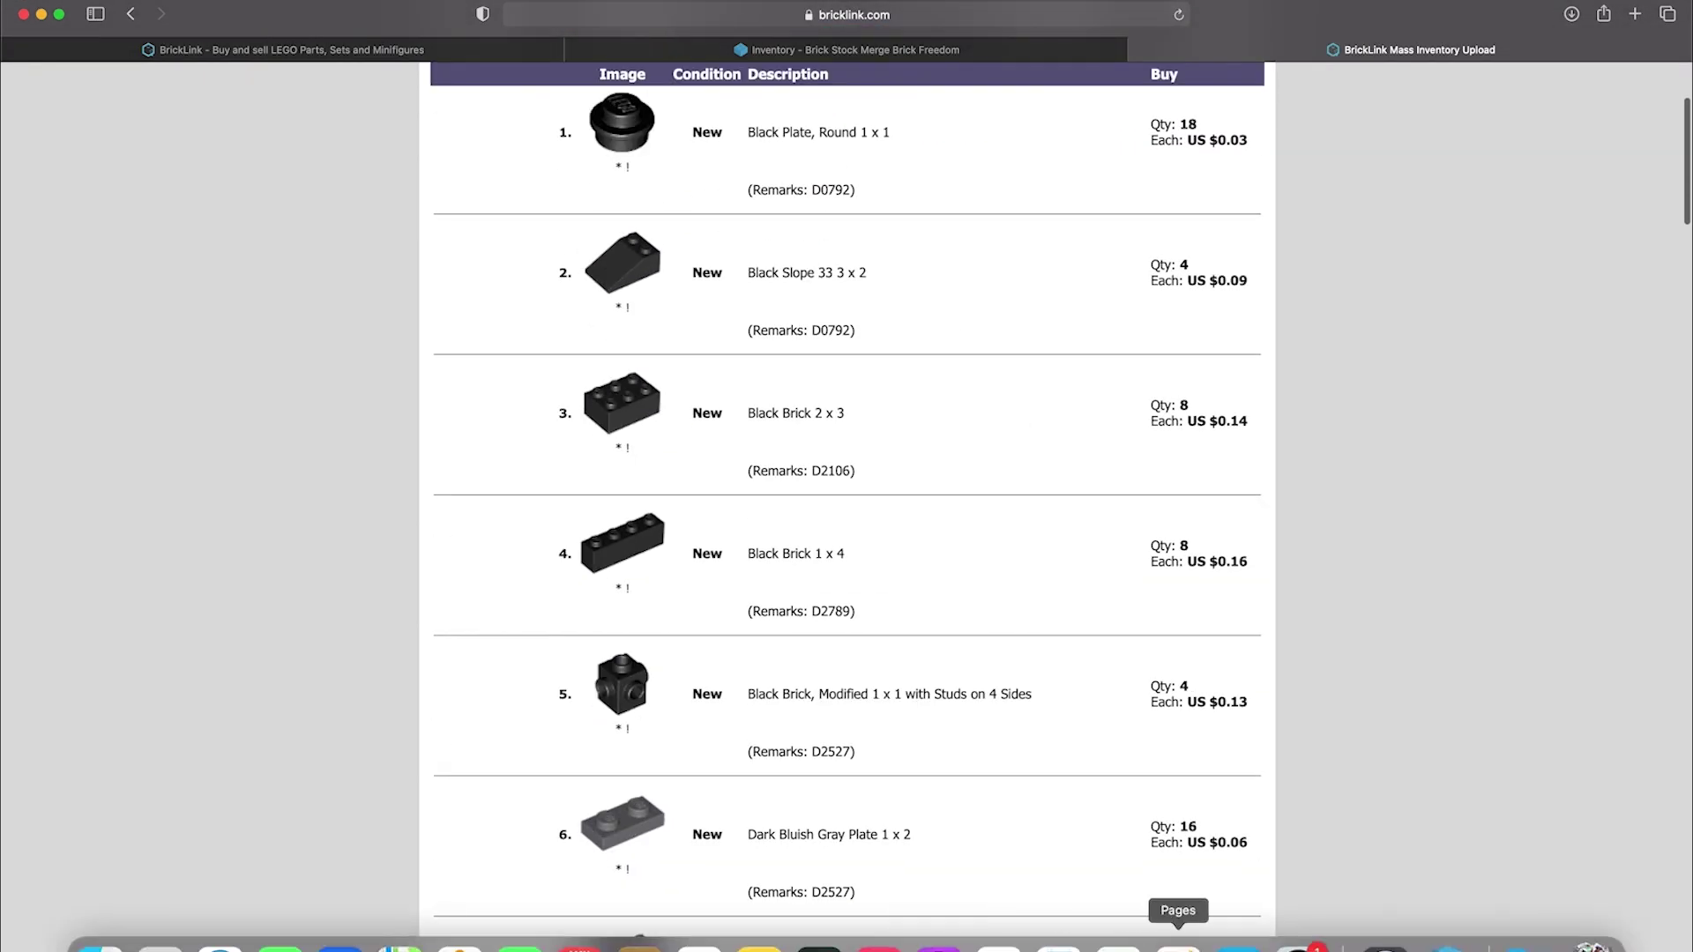
Step: Switch to BrickStore and select the lots from the black Plate, Round 1 x 1 through the Dark Bluish Gray Brick 2 x 4
{"action": "left_click", "coordinate": [1444, 930]}
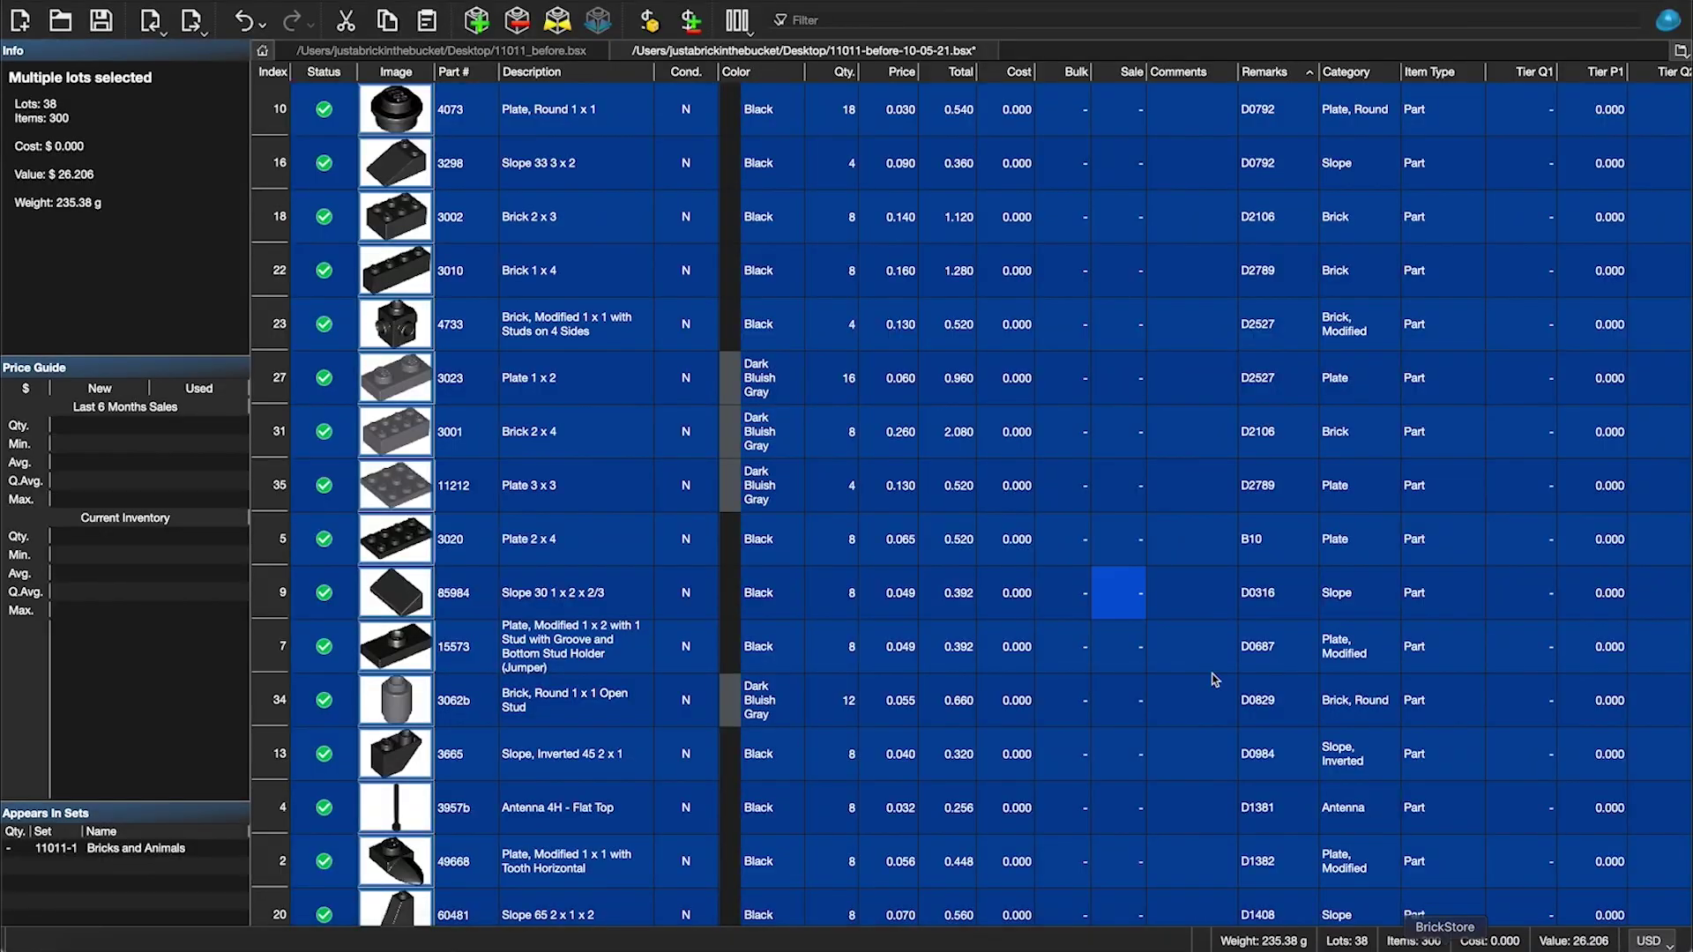
{"action": "left_click", "coordinate": [1115, 432]}
{"action": "left_click_drag", "start_coordinate": [1113, 110], "coordinate": [1129, 432]}
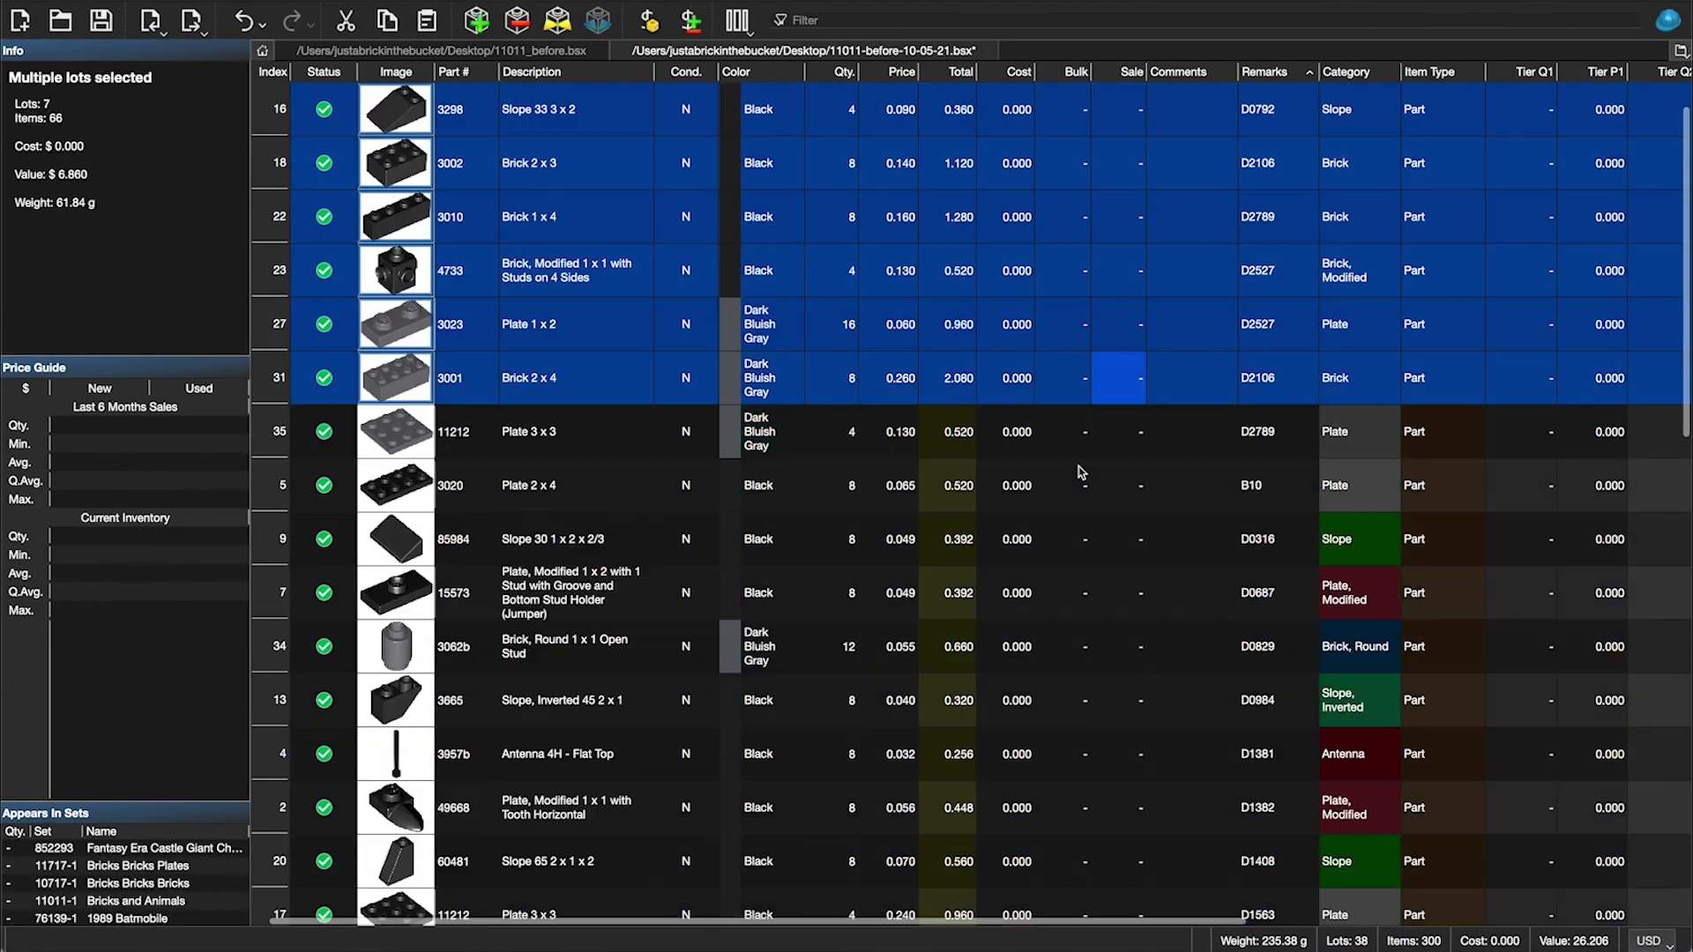
{"action": "scroll", "coordinate": [1074, 463], "scroll_direction": "down", "scroll_amount": 5}
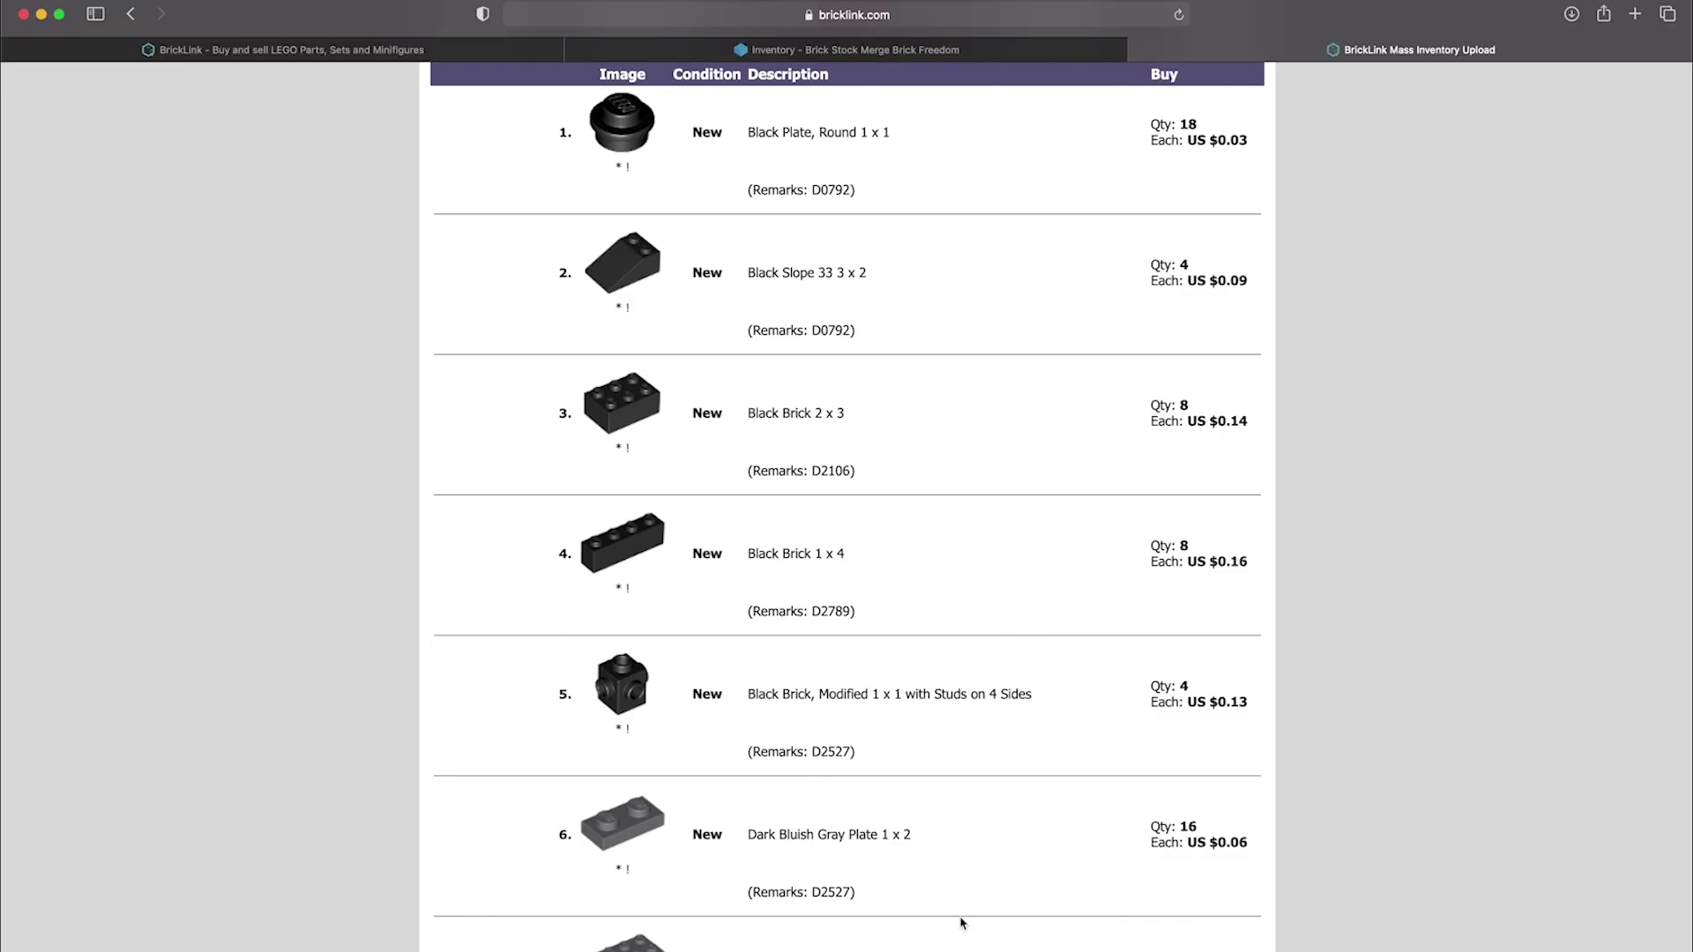
Step: Switch back to the browser and review the new lots on the verification page, down to the Dark Bluish Gray Plate 3 x 3
{"action": "scroll", "coordinate": [926, 567], "scroll_direction": "up", "scroll_amount": 5}
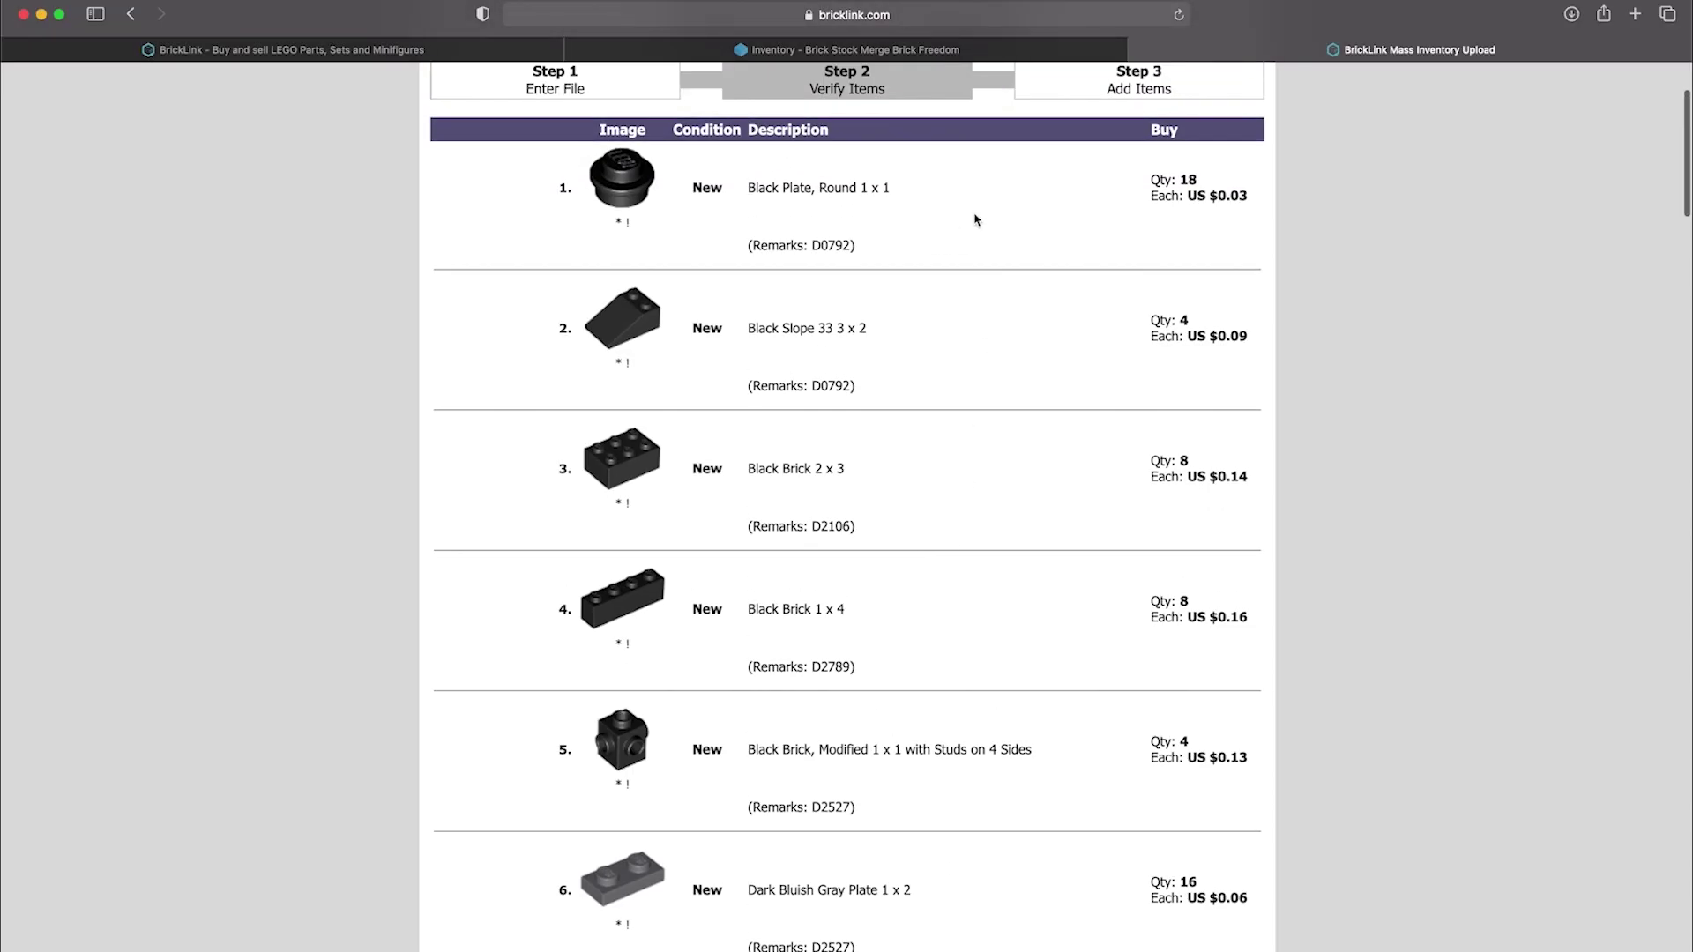
{"action": "scroll", "coordinate": [975, 219], "scroll_direction": "up", "scroll_amount": 2}
{"action": "scroll", "coordinate": [976, 220], "scroll_direction": "down", "scroll_amount": 5}
{"action": "scroll", "coordinate": [976, 219], "scroll_direction": "down", "scroll_amount": 5}
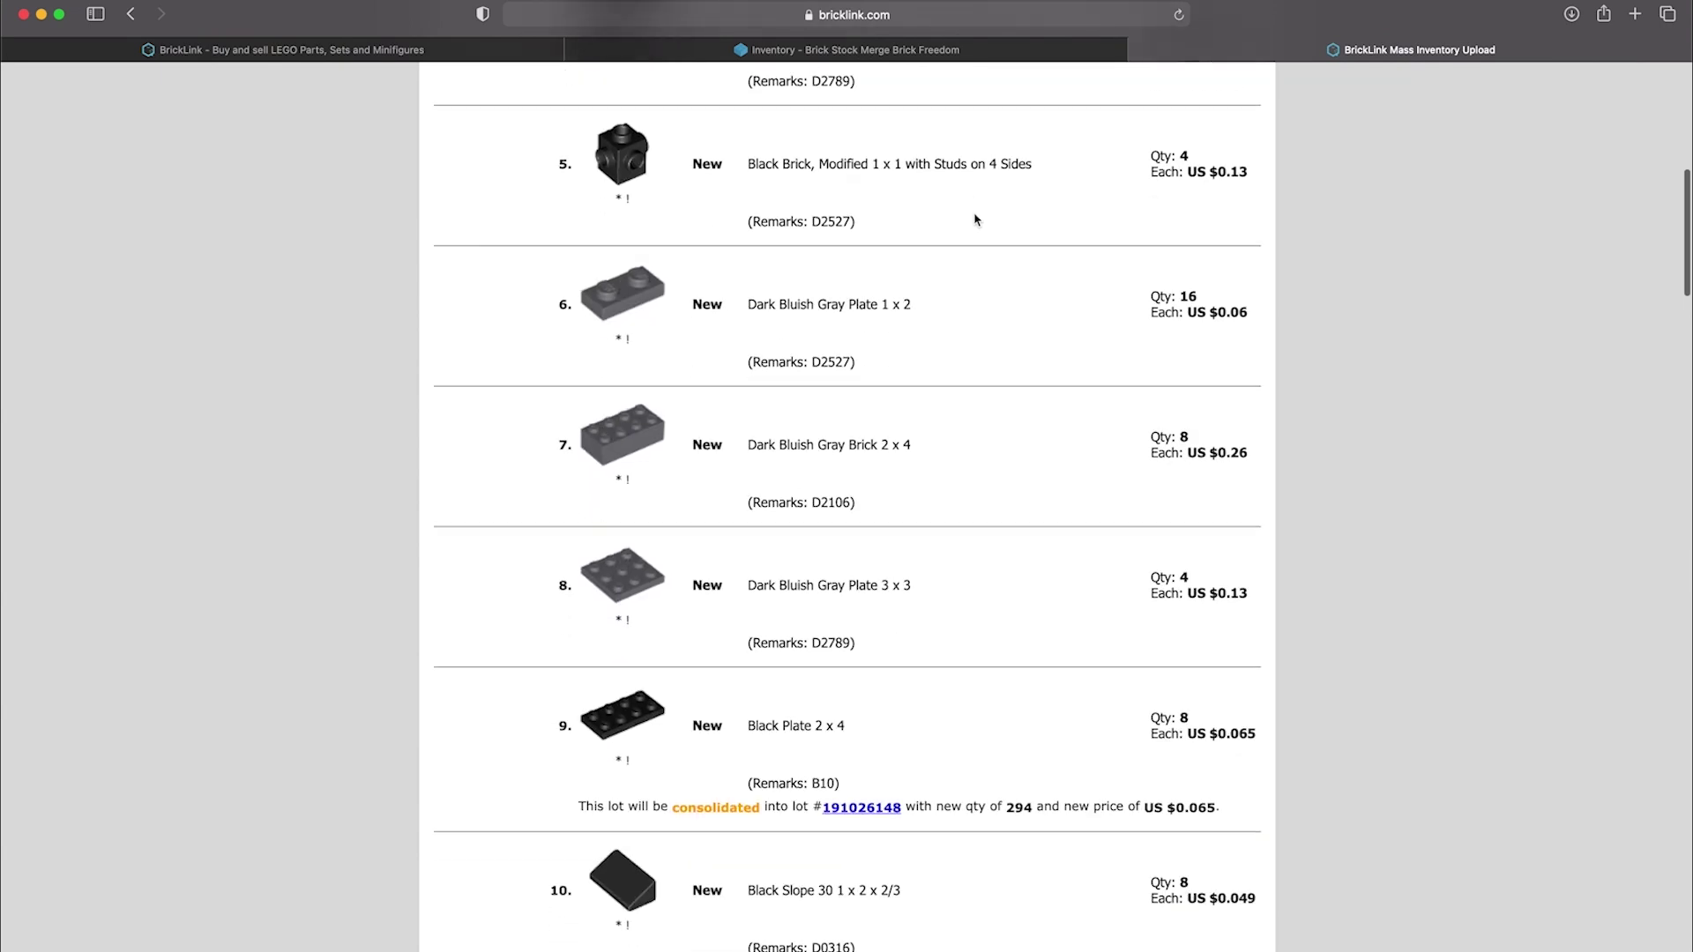
{"action": "left_click_drag", "start_coordinate": [937, 540], "coordinate": [715, 497]}
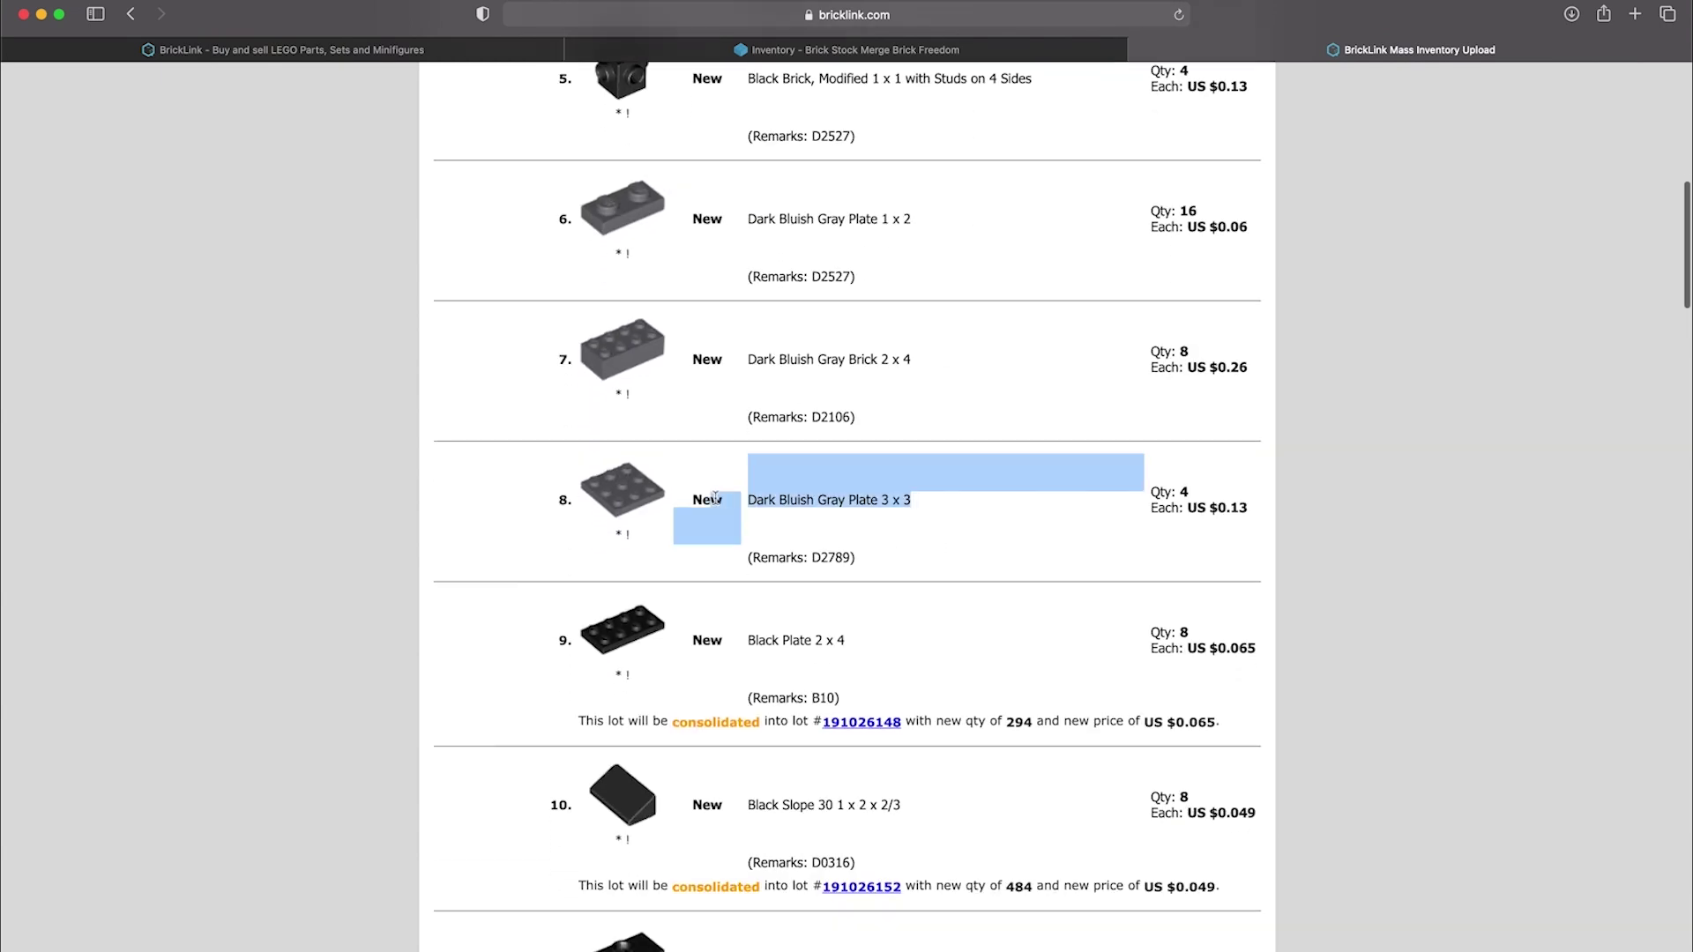
{"action": "left_click", "coordinate": [1057, 495]}
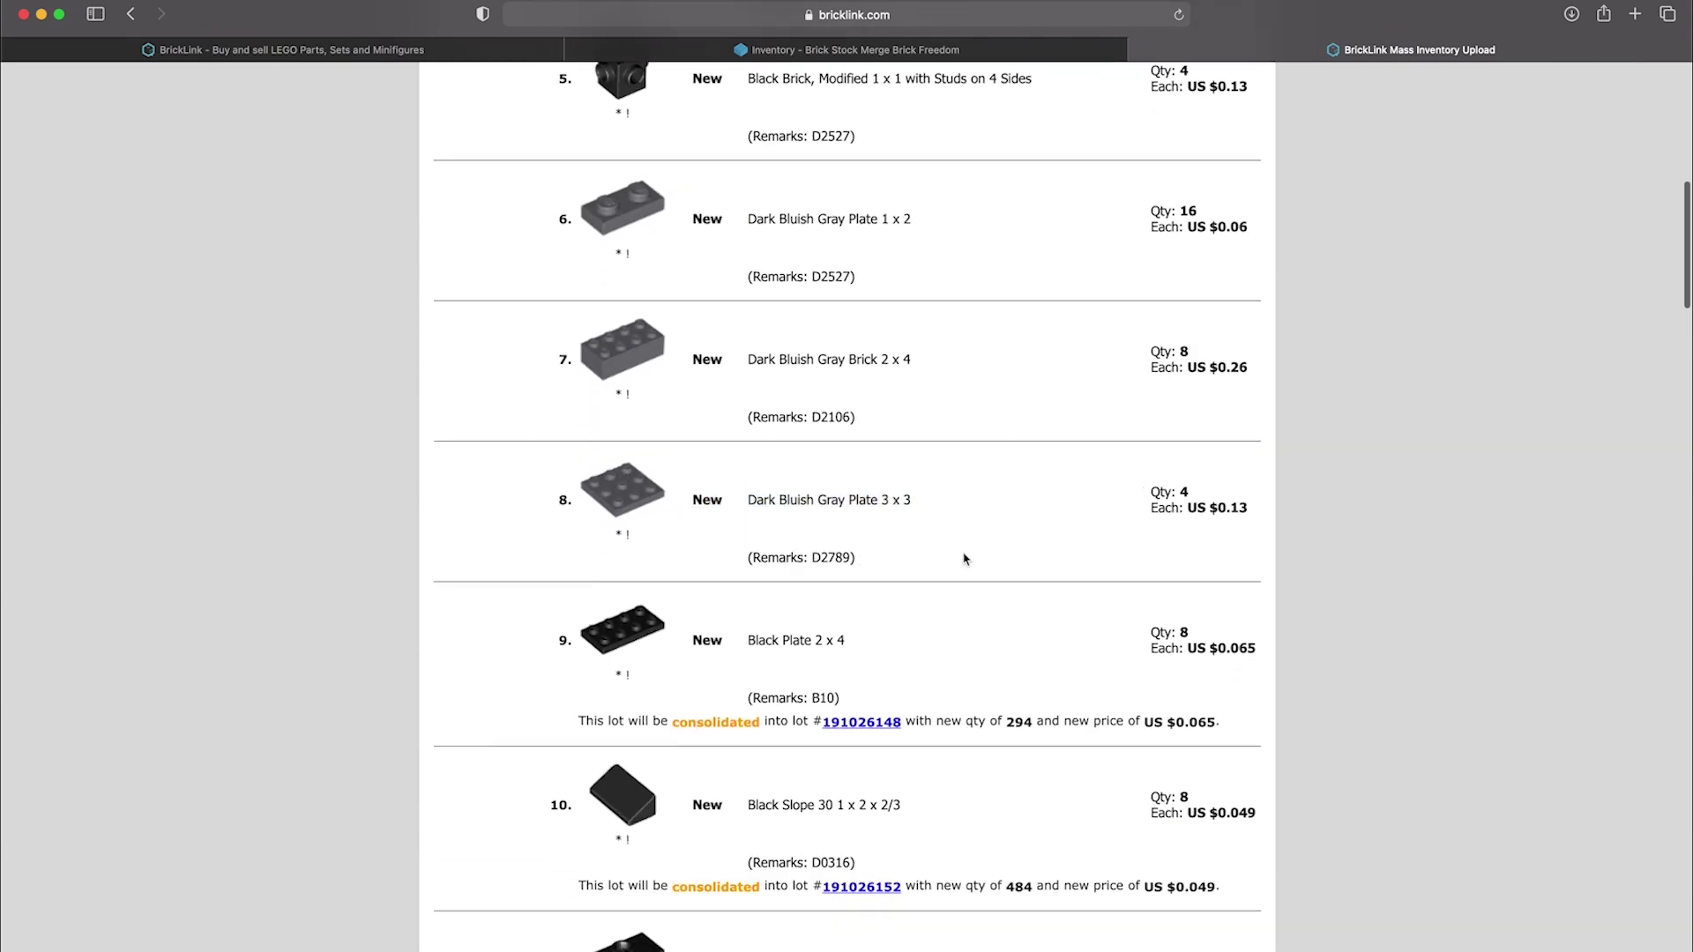
Step: Review the remaining consolidated lots and upload the verified file to the store inventory
{"action": "scroll", "coordinate": [966, 560], "scroll_direction": "down", "scroll_amount": 4}
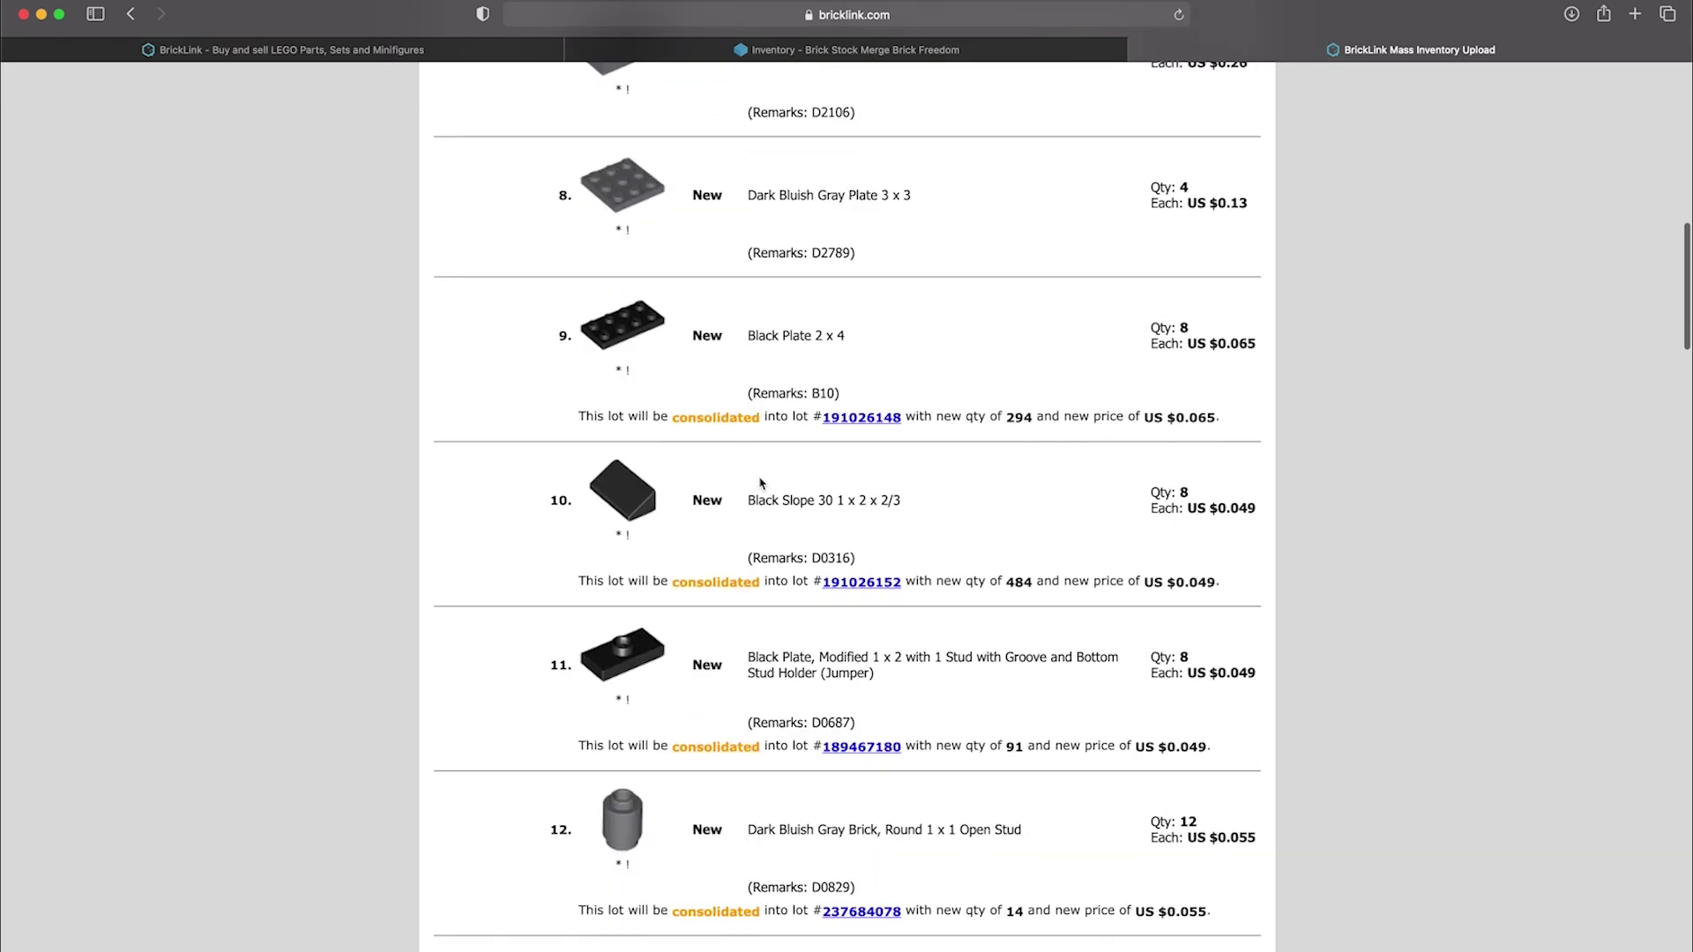
{"action": "scroll", "coordinate": [760, 484], "scroll_direction": "down", "scroll_amount": 3}
{"action": "scroll", "coordinate": [759, 477], "scroll_direction": "down", "scroll_amount": 20}
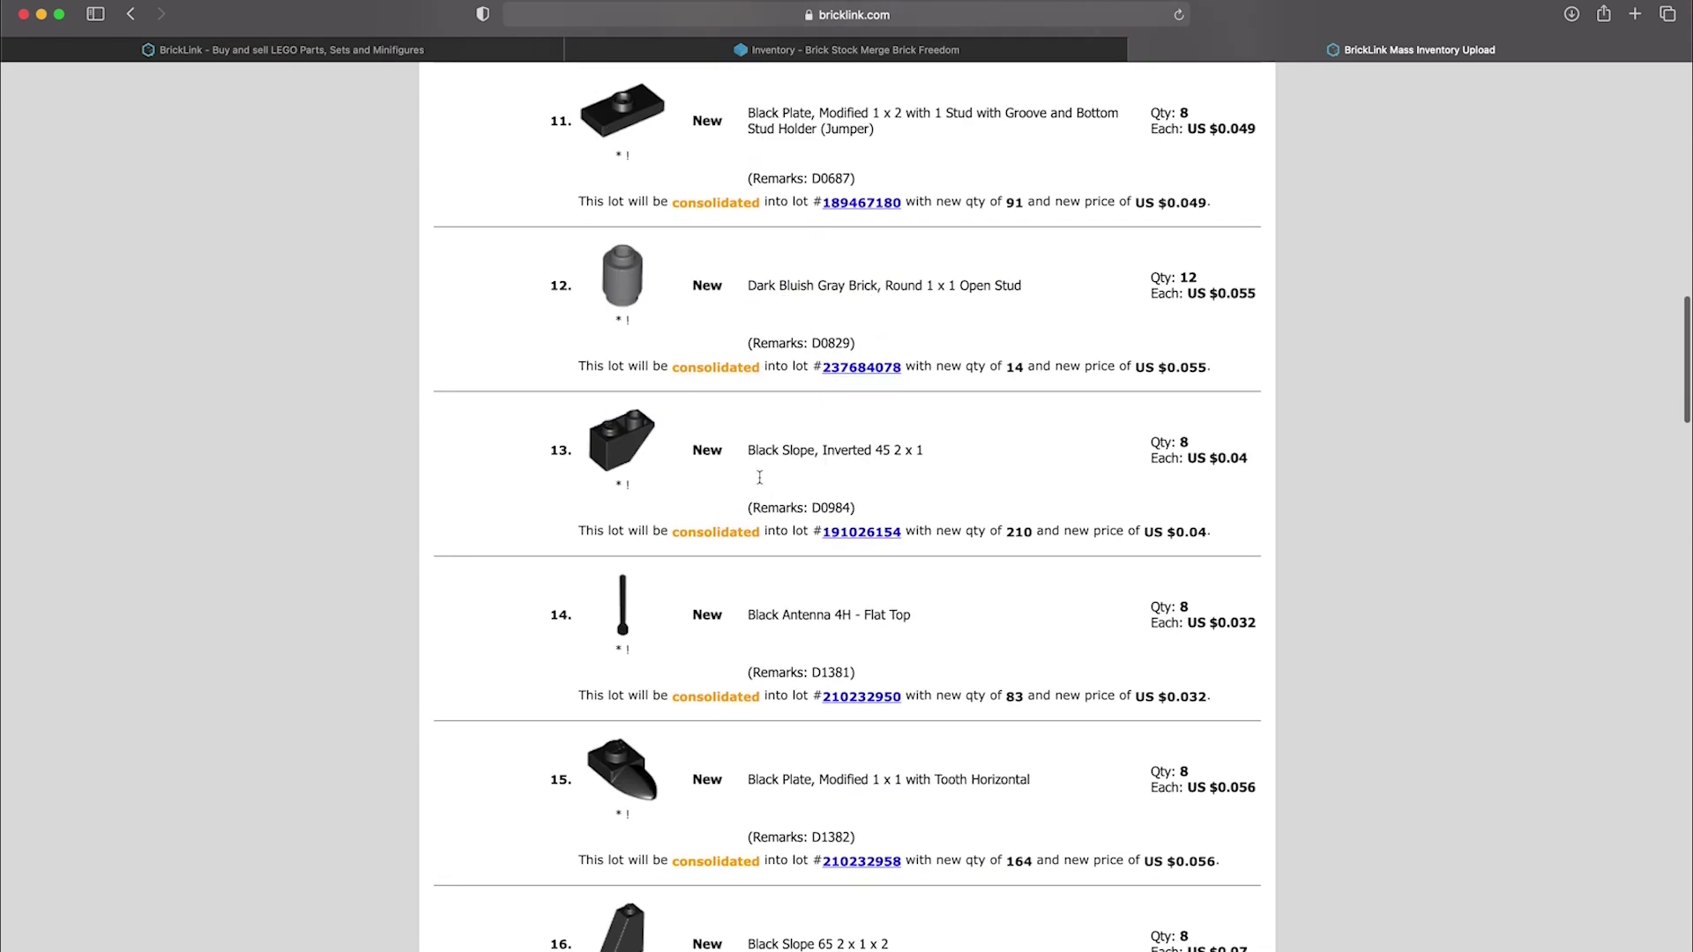
{"action": "scroll", "coordinate": [760, 477], "scroll_direction": "down", "scroll_amount": 10}
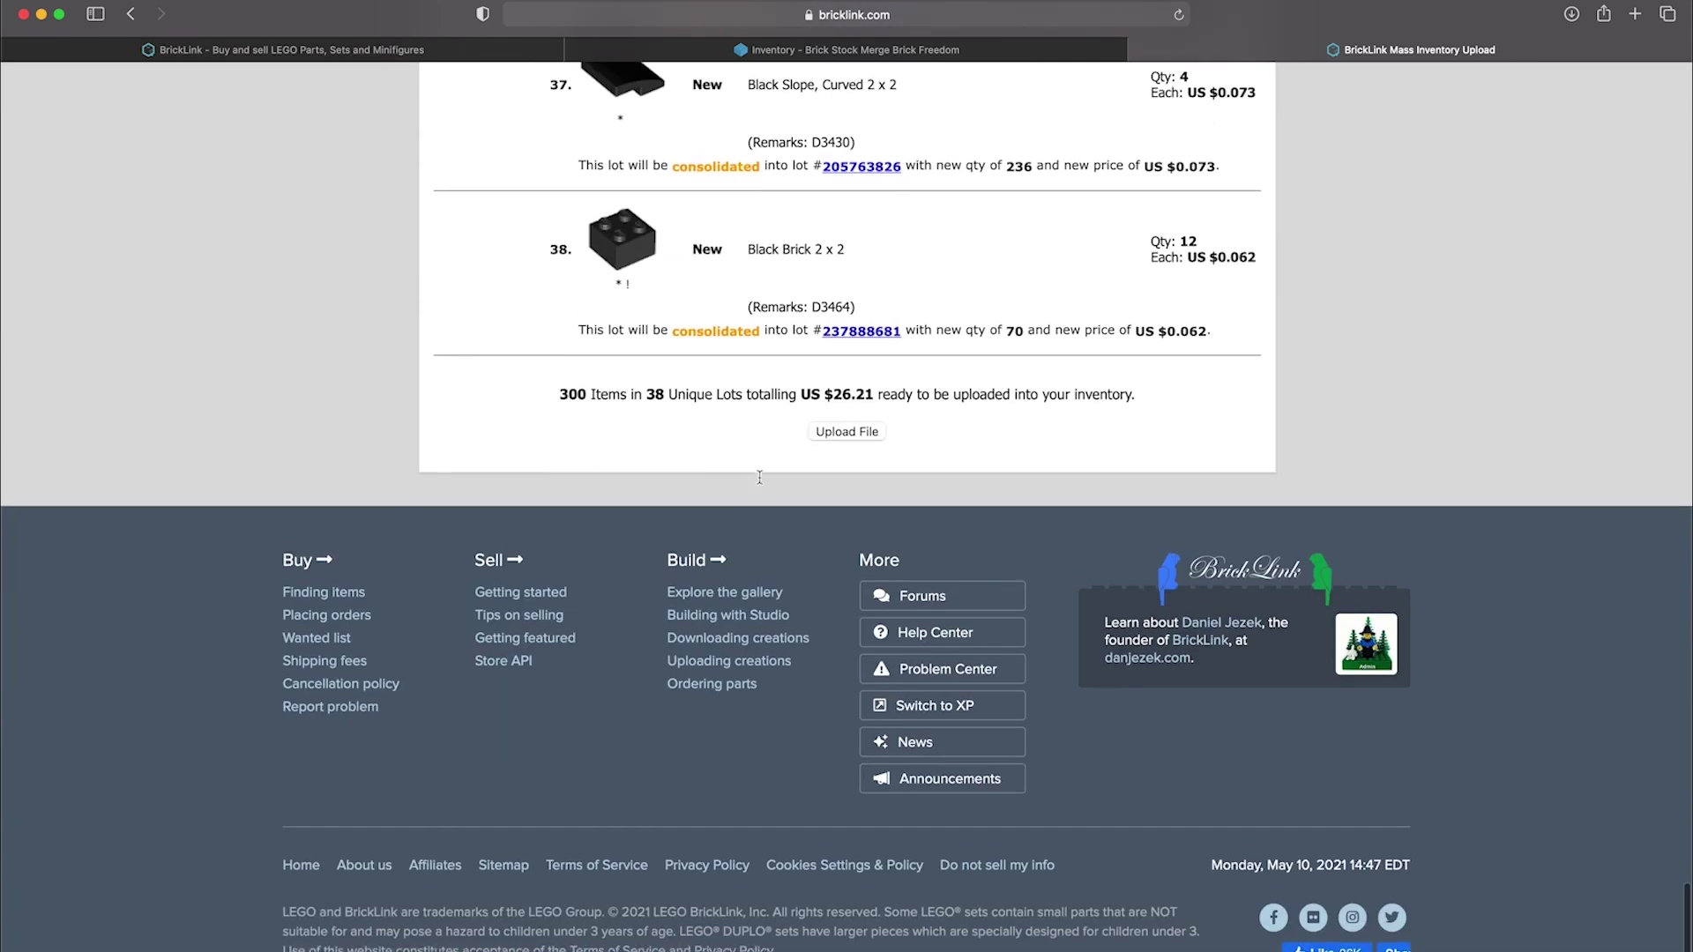
{"action": "left_click", "coordinate": [822, 439]}
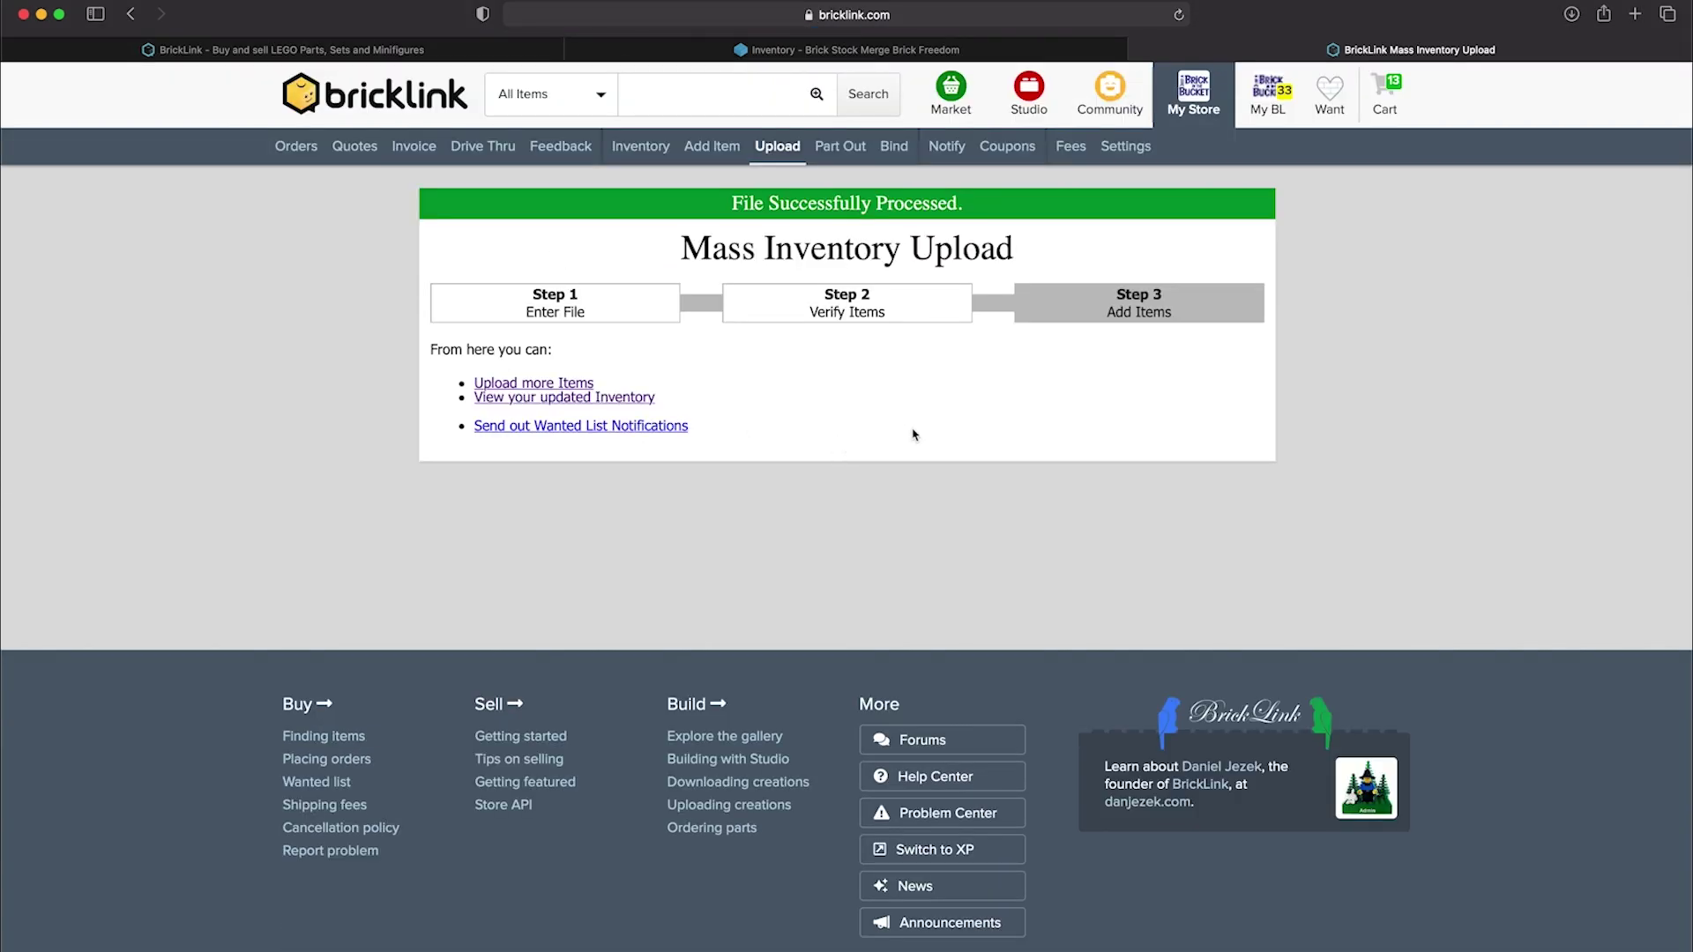